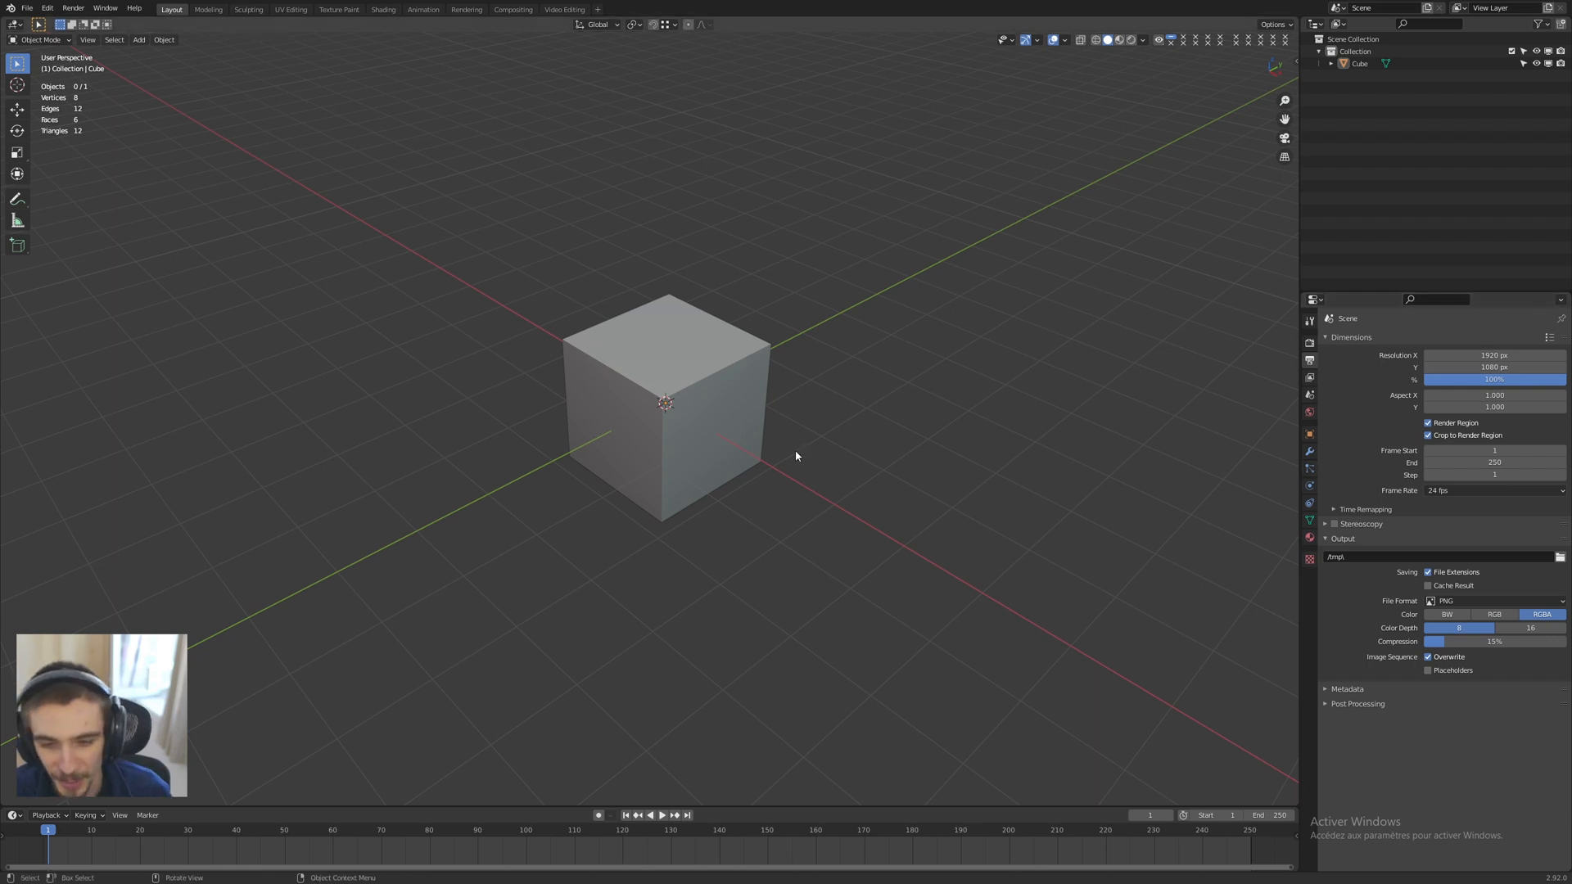
pyautogui.moveTo(868, 432); pyautogui.dragTo(835, 409, button='middle')
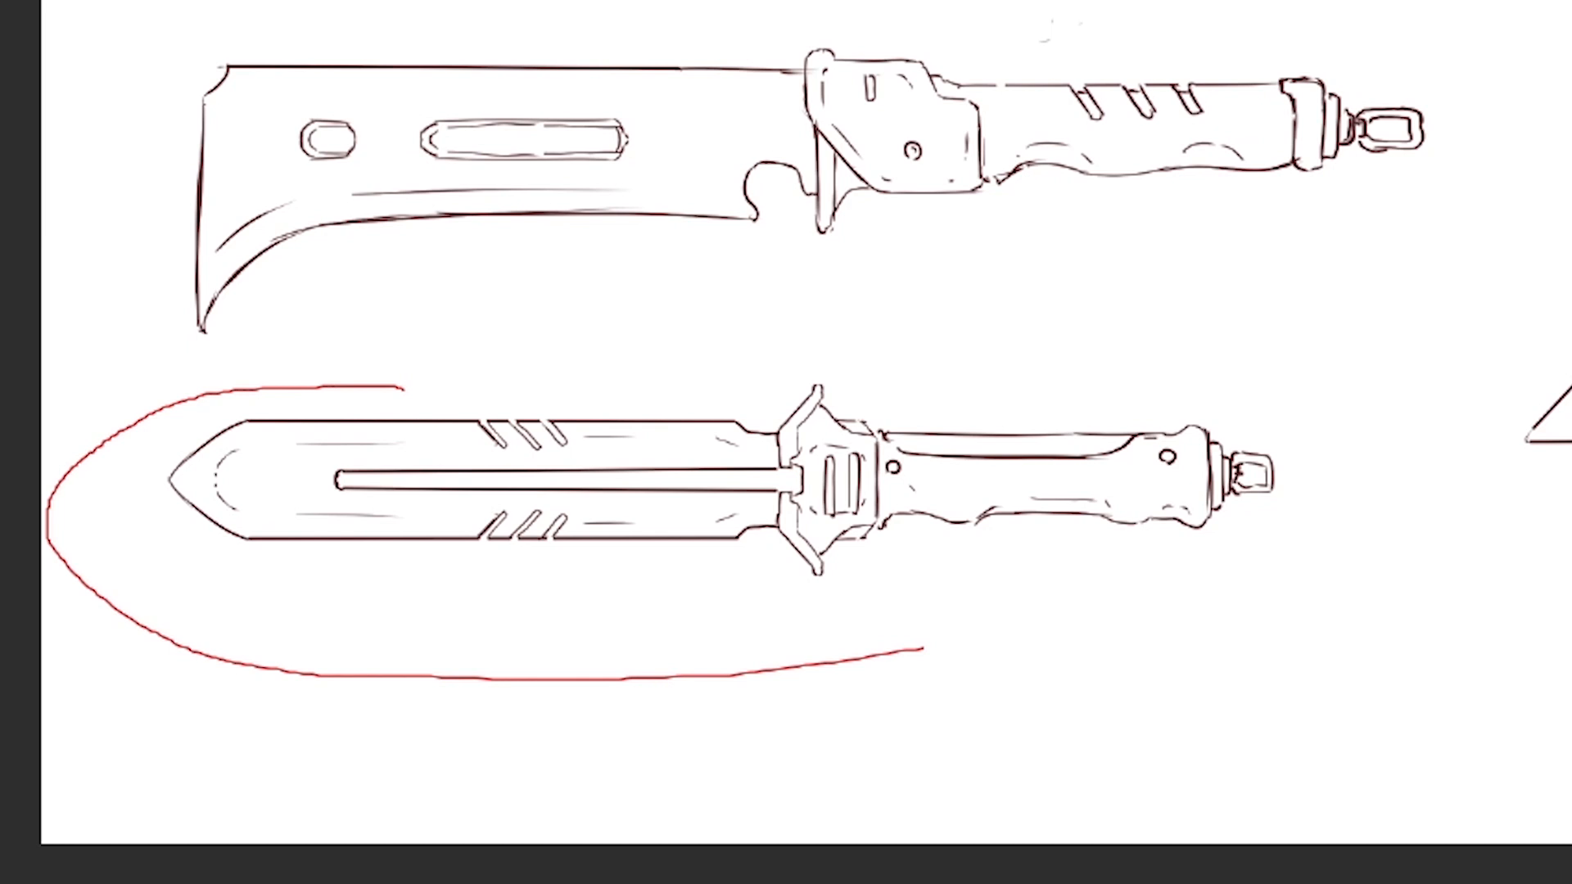
# Step: On the knife concept sheet in Clip Studio Paint, circle the double-edged dagger in red, undo that stroke, and circle its handle
pyautogui.moveTo(539, 695); pyautogui.dragTo(642, 595)
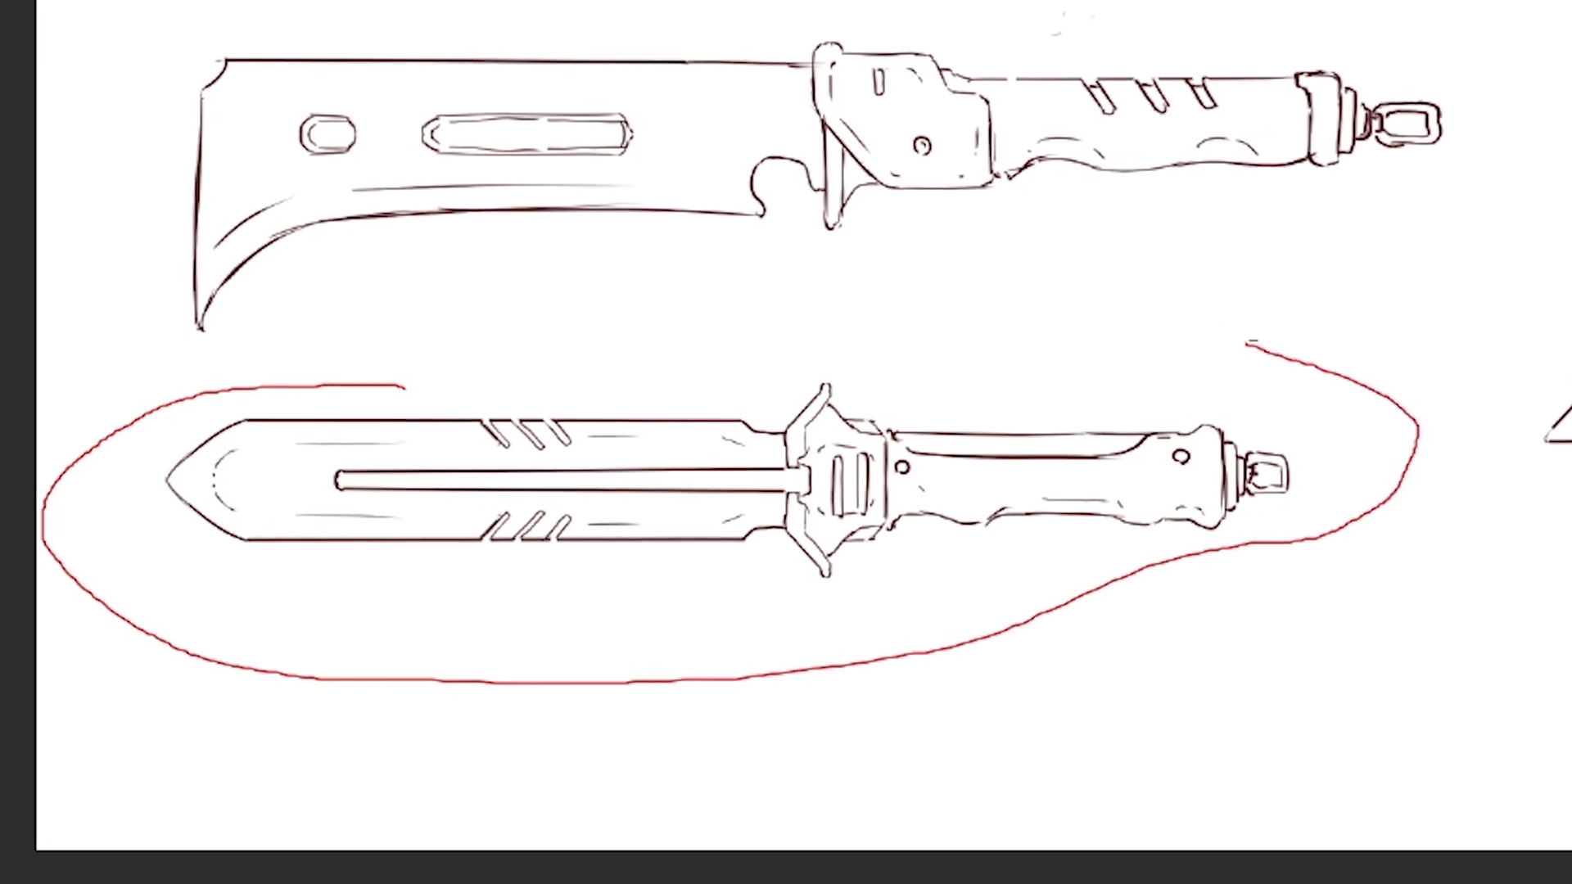
pyautogui.moveTo(1249, 341); pyautogui.dragTo(296, 366)
pyautogui.hotkey('ctrl', 'z')
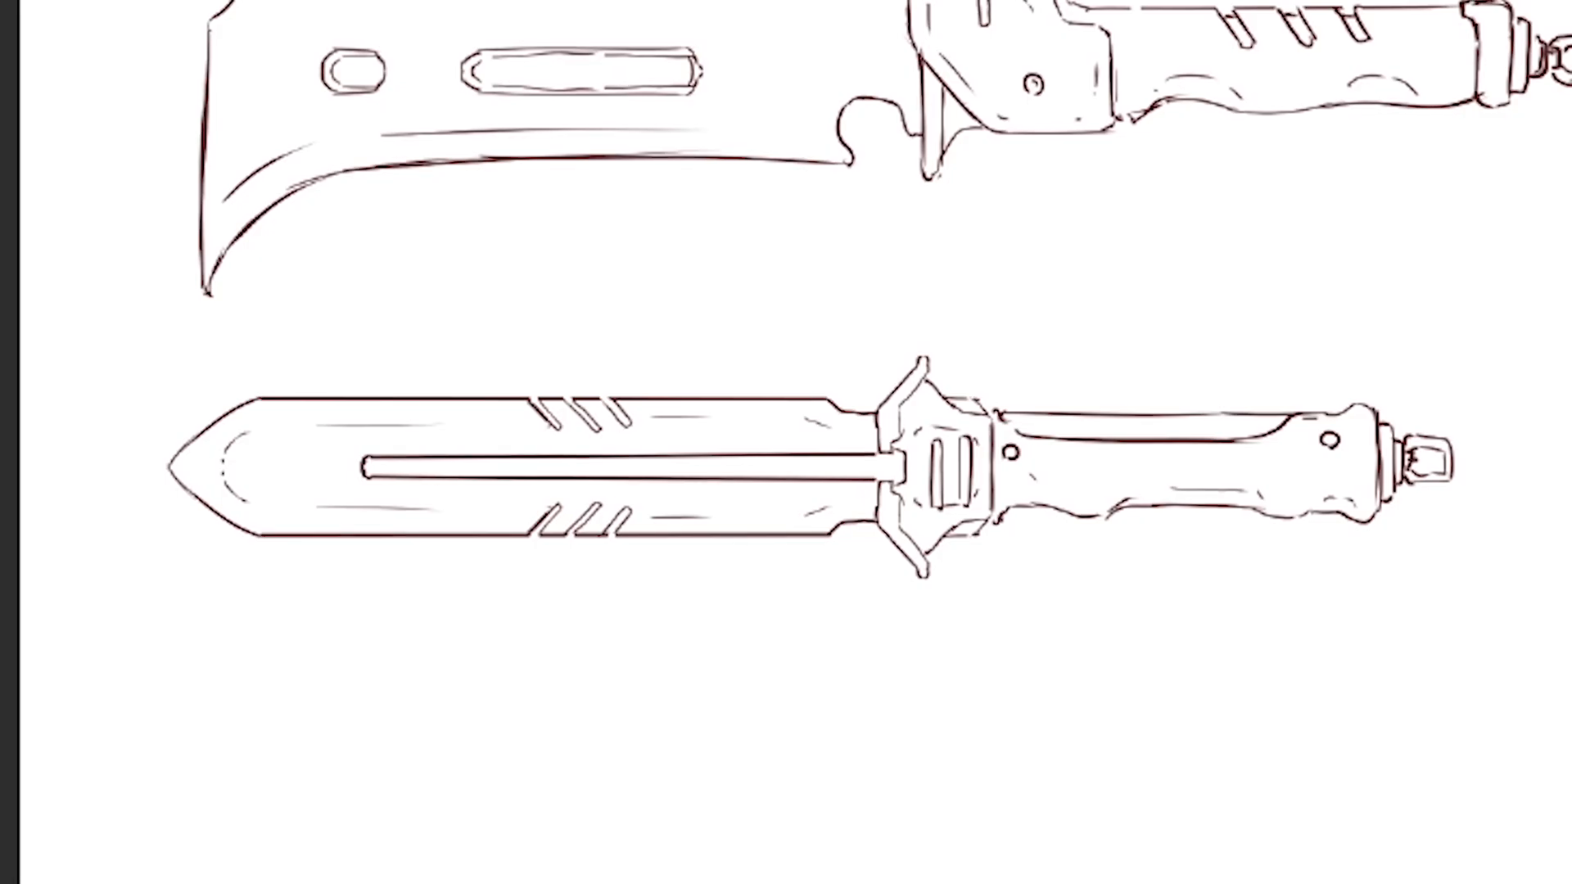
pyautogui.moveTo(409, 695); pyautogui.dragTo(295, 659)
pyautogui.moveTo(201, 528)
pyautogui.mouseDown()
pyautogui.moveTo(351, 316)
pyautogui.moveTo(1368, 351)
pyautogui.mouseUp()
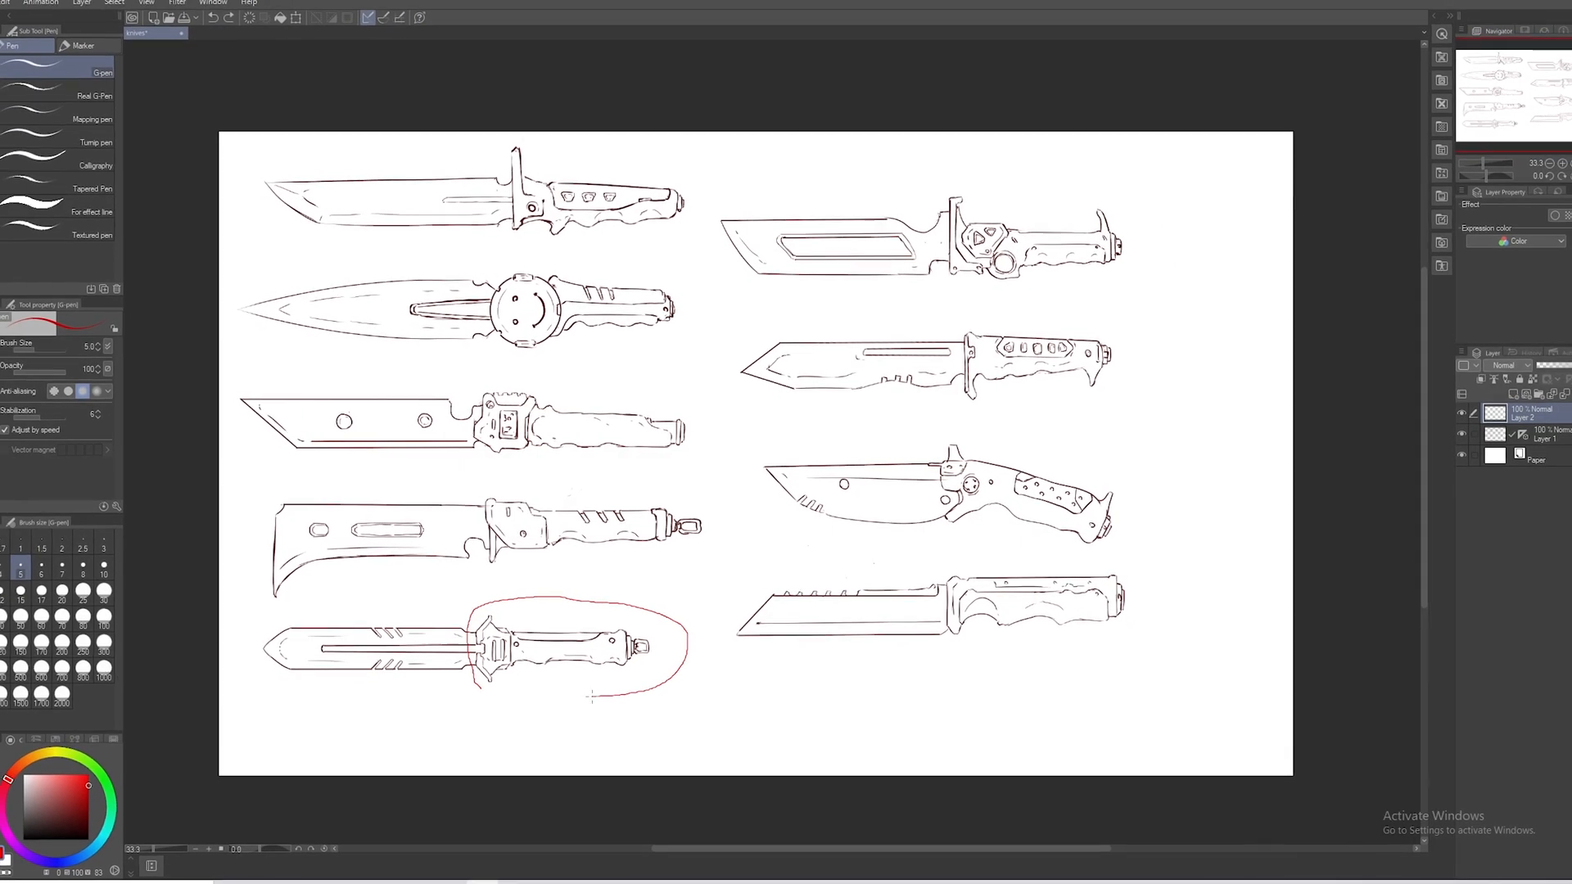
pyautogui.moveTo(591, 697); pyautogui.dragTo(483, 688)
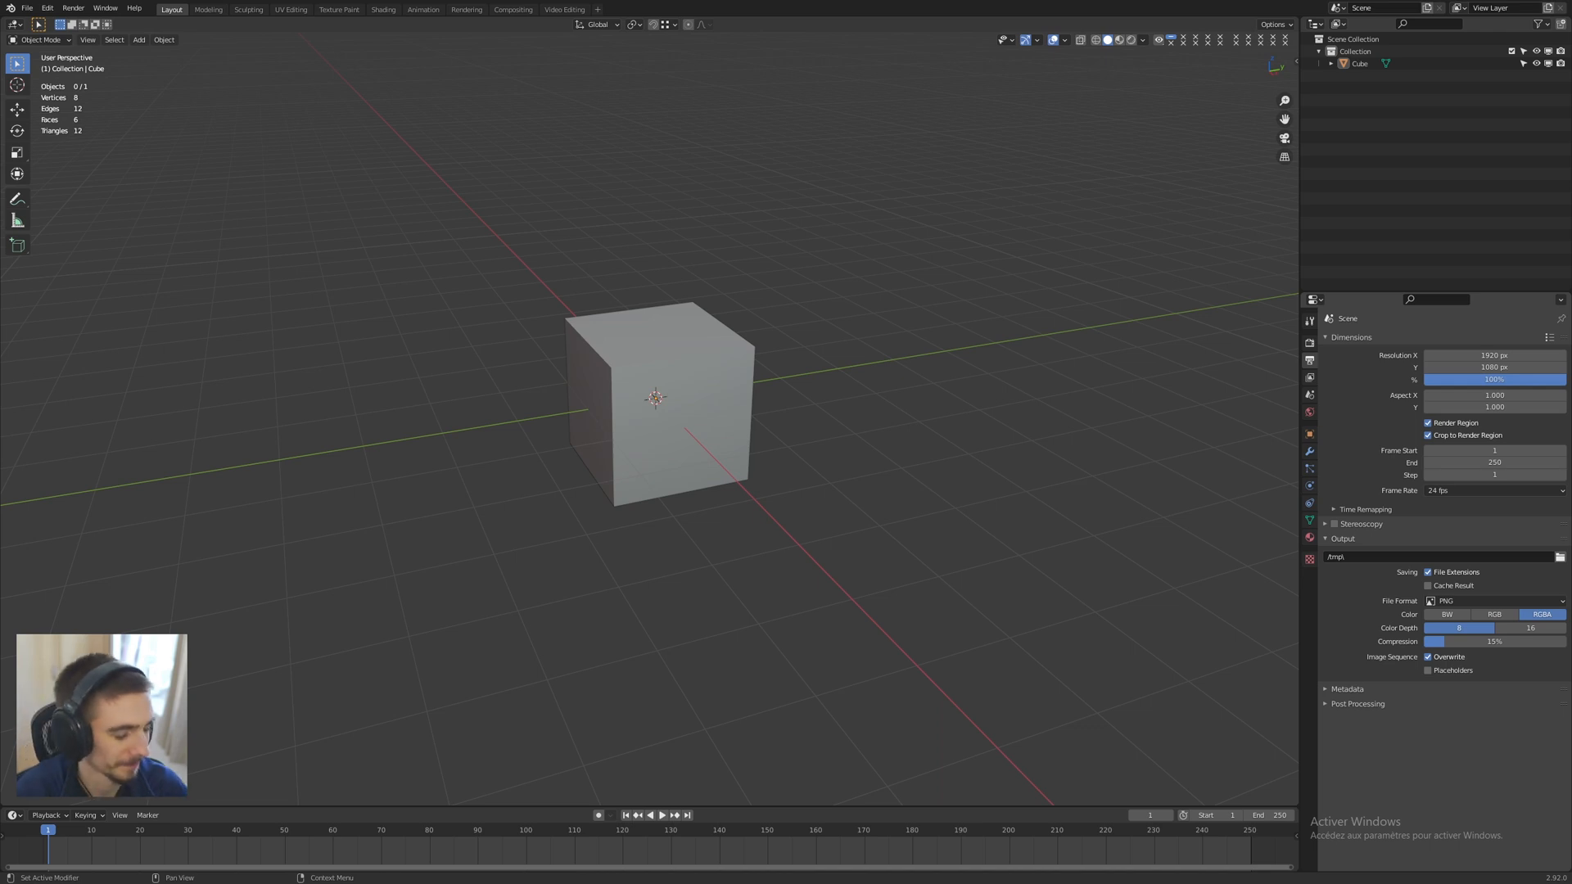
# Step: Delete the default cube from the scene
pyautogui.click(745, 386)
pyautogui.press('Delete')
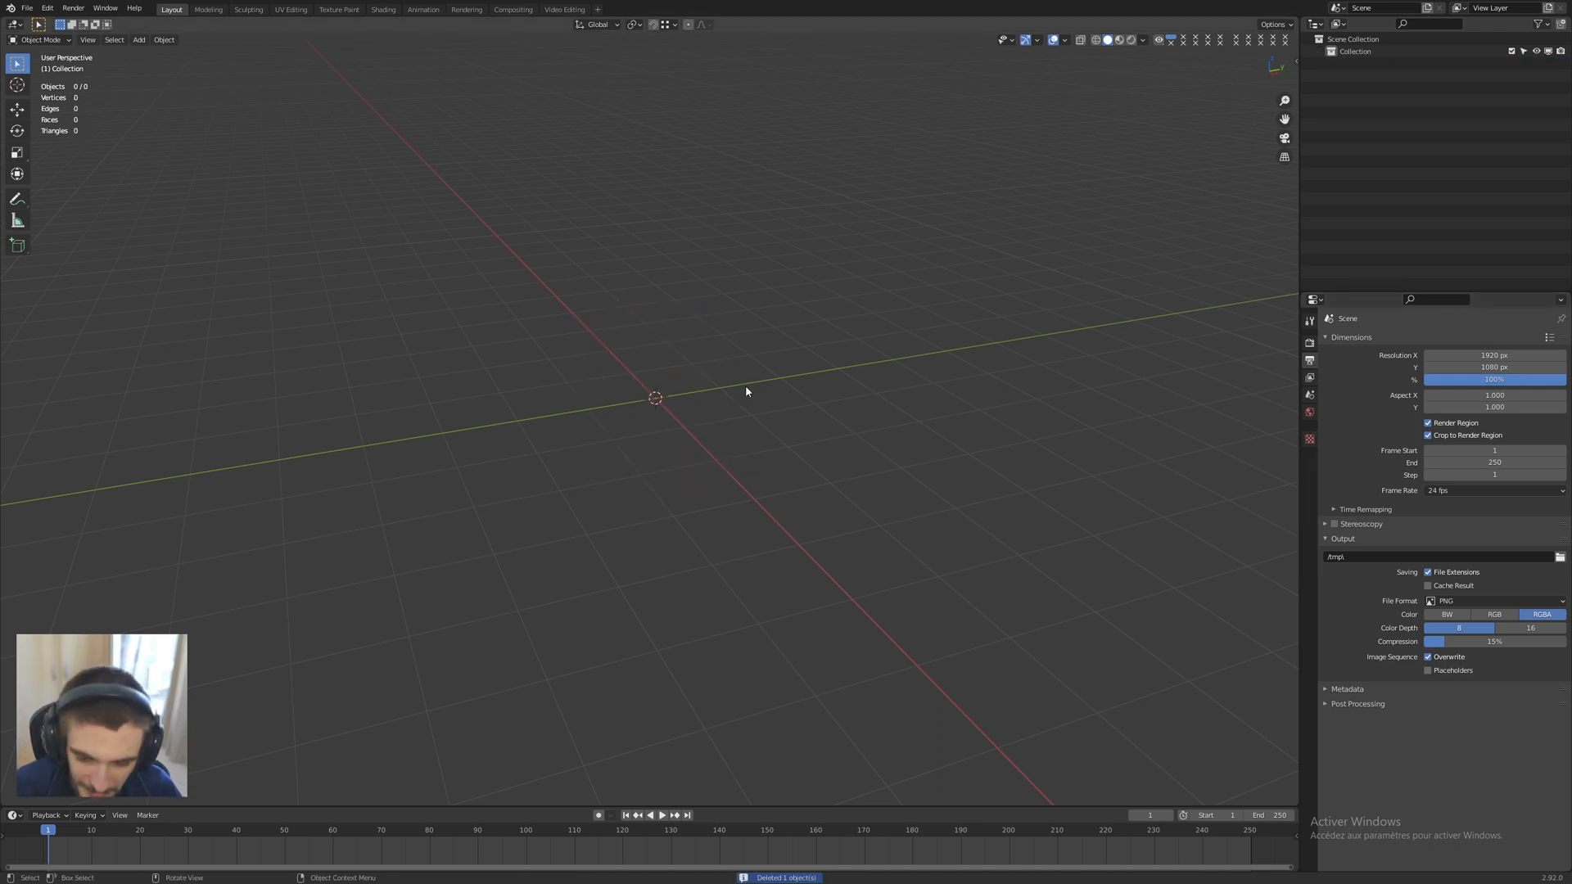
# Step: Add the file knives.png to the scene as a reference image
pyautogui.moveTo(745, 391); pyautogui.dragTo(663, 455, button='middle')
pyautogui.hotkey('shift', 'a')
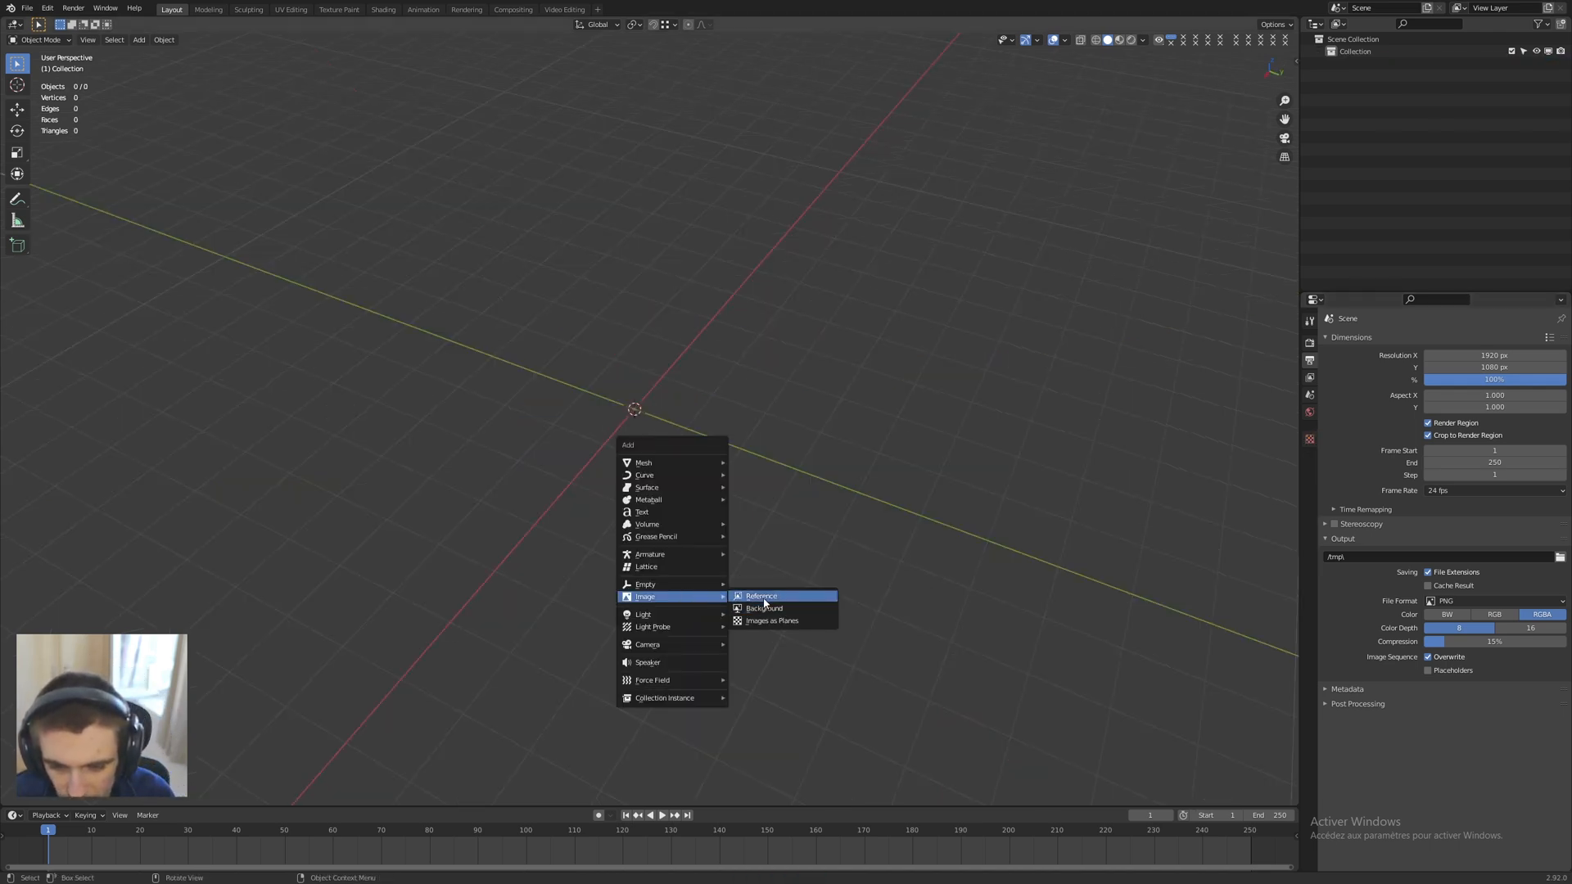
pyautogui.click(764, 604)
pyautogui.moveTo(543, 229); pyautogui.dragTo(603, 144)
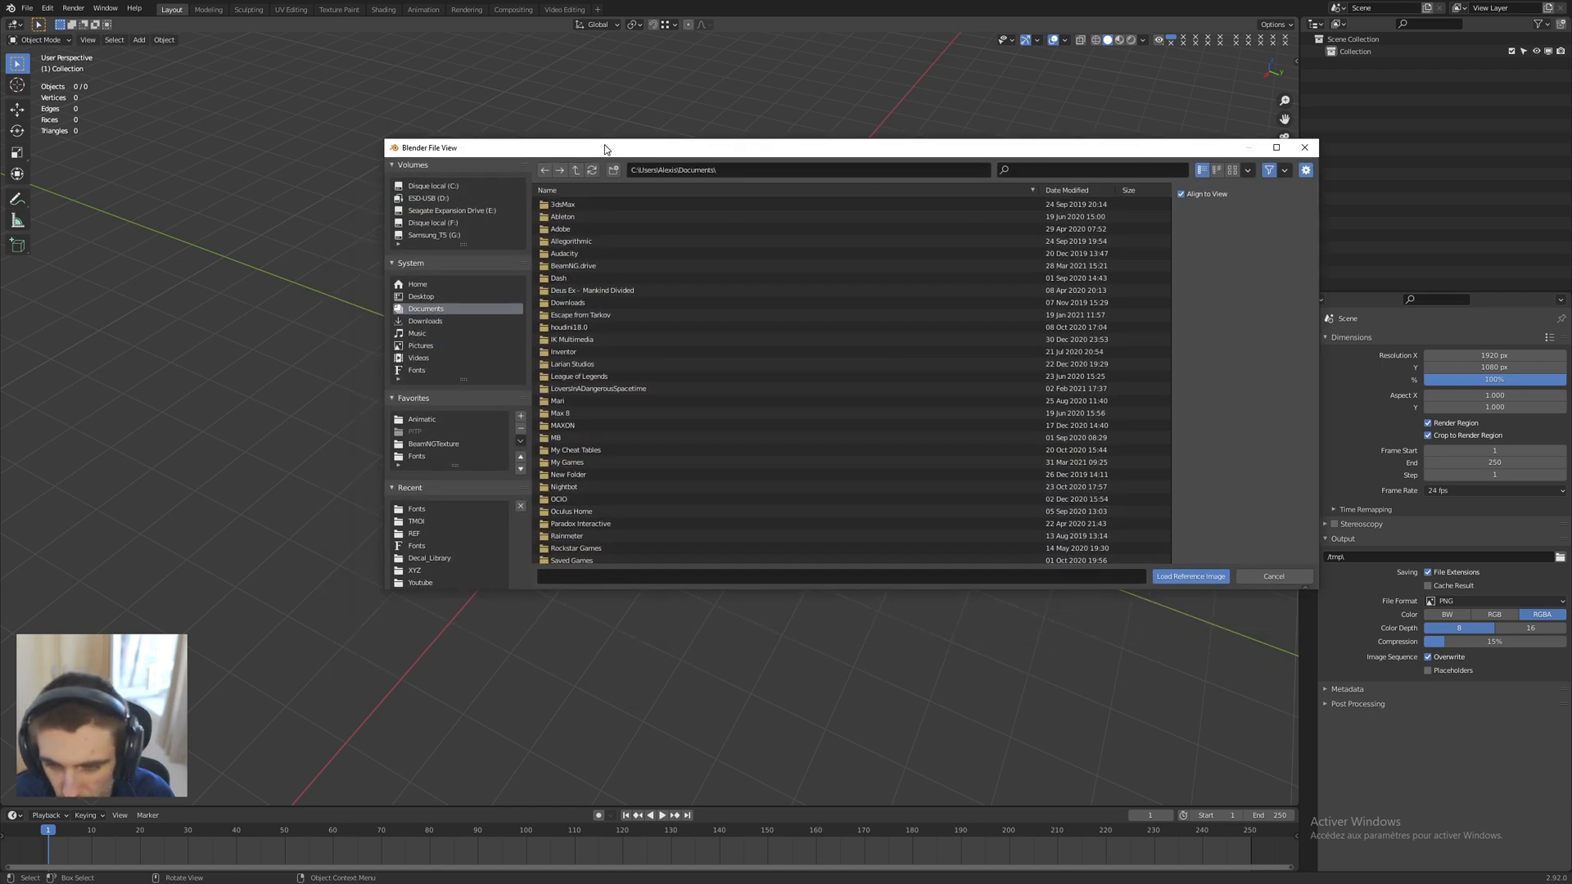
pyautogui.press('Escape')
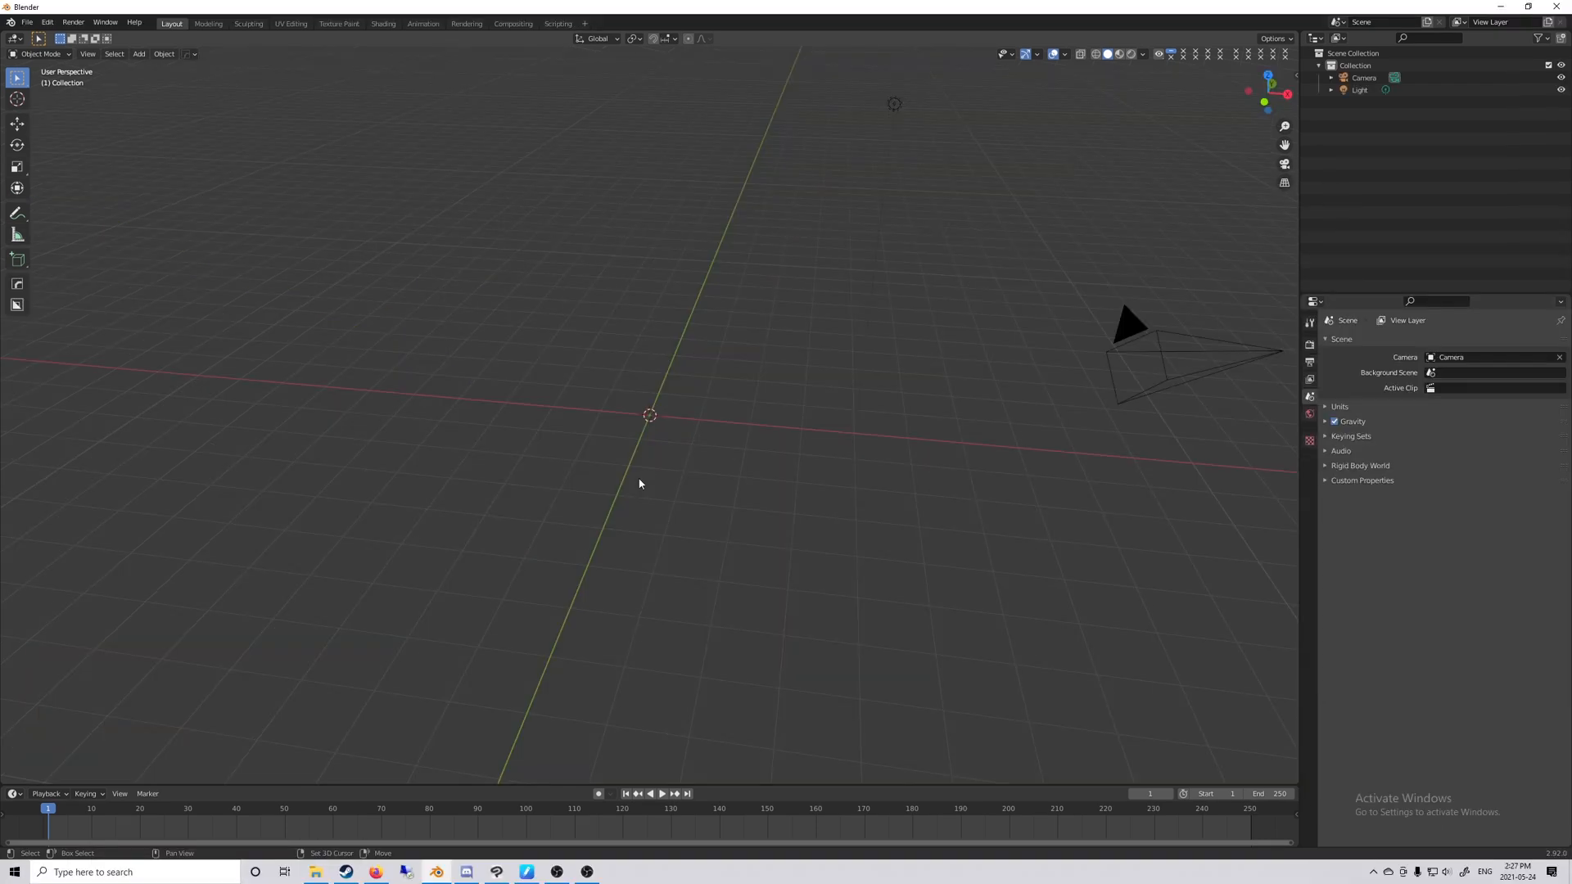
pyautogui.hotkey('shift', 'a')
pyautogui.moveTo(638, 498)
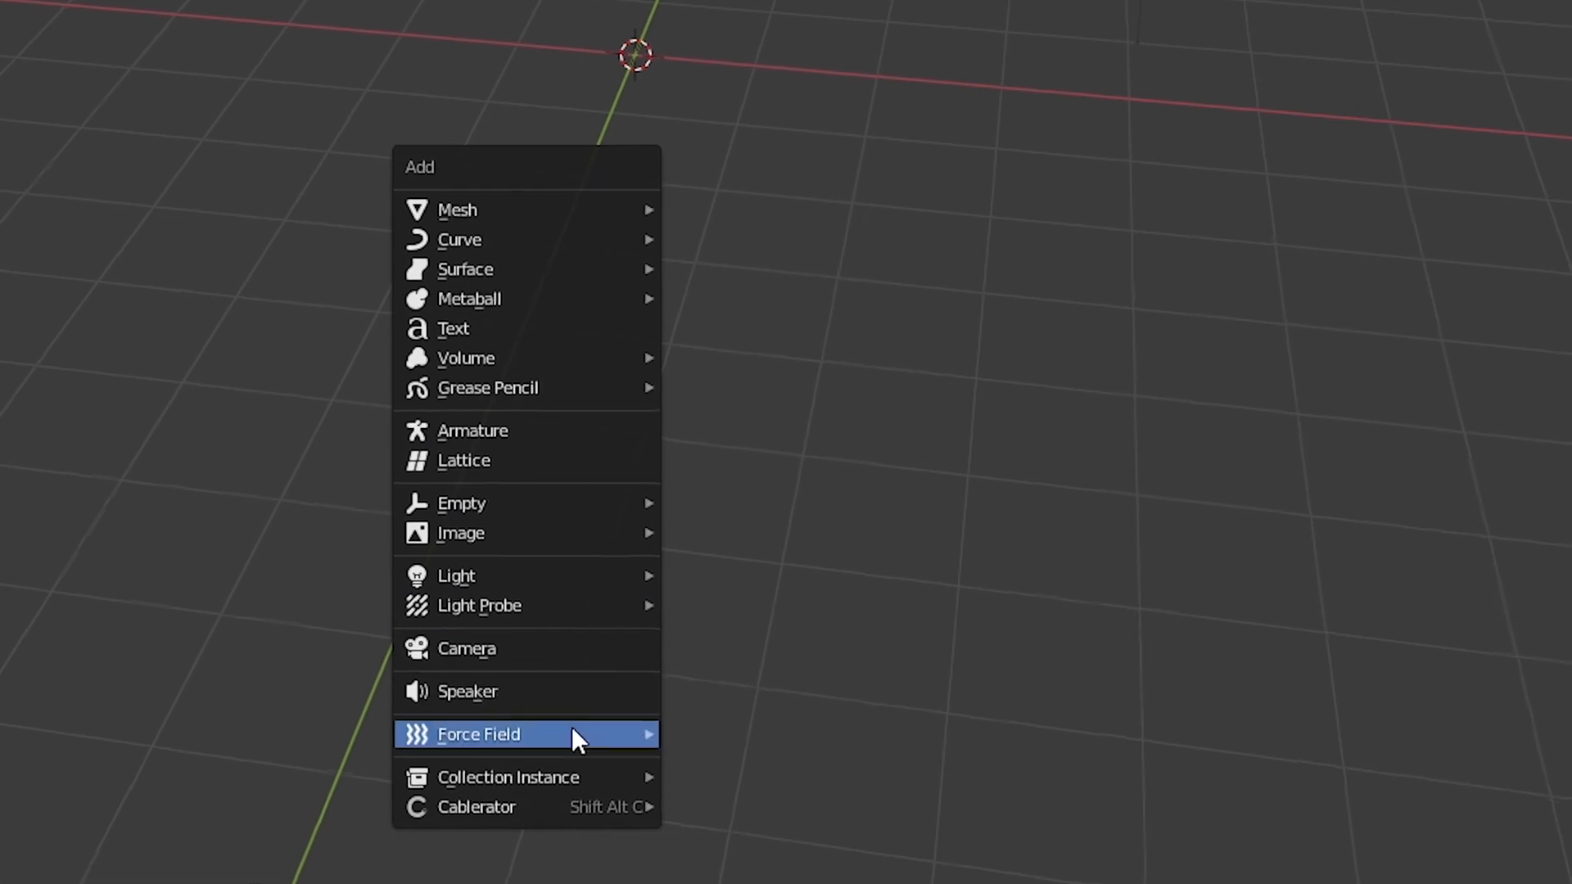
pyautogui.press('Escape')
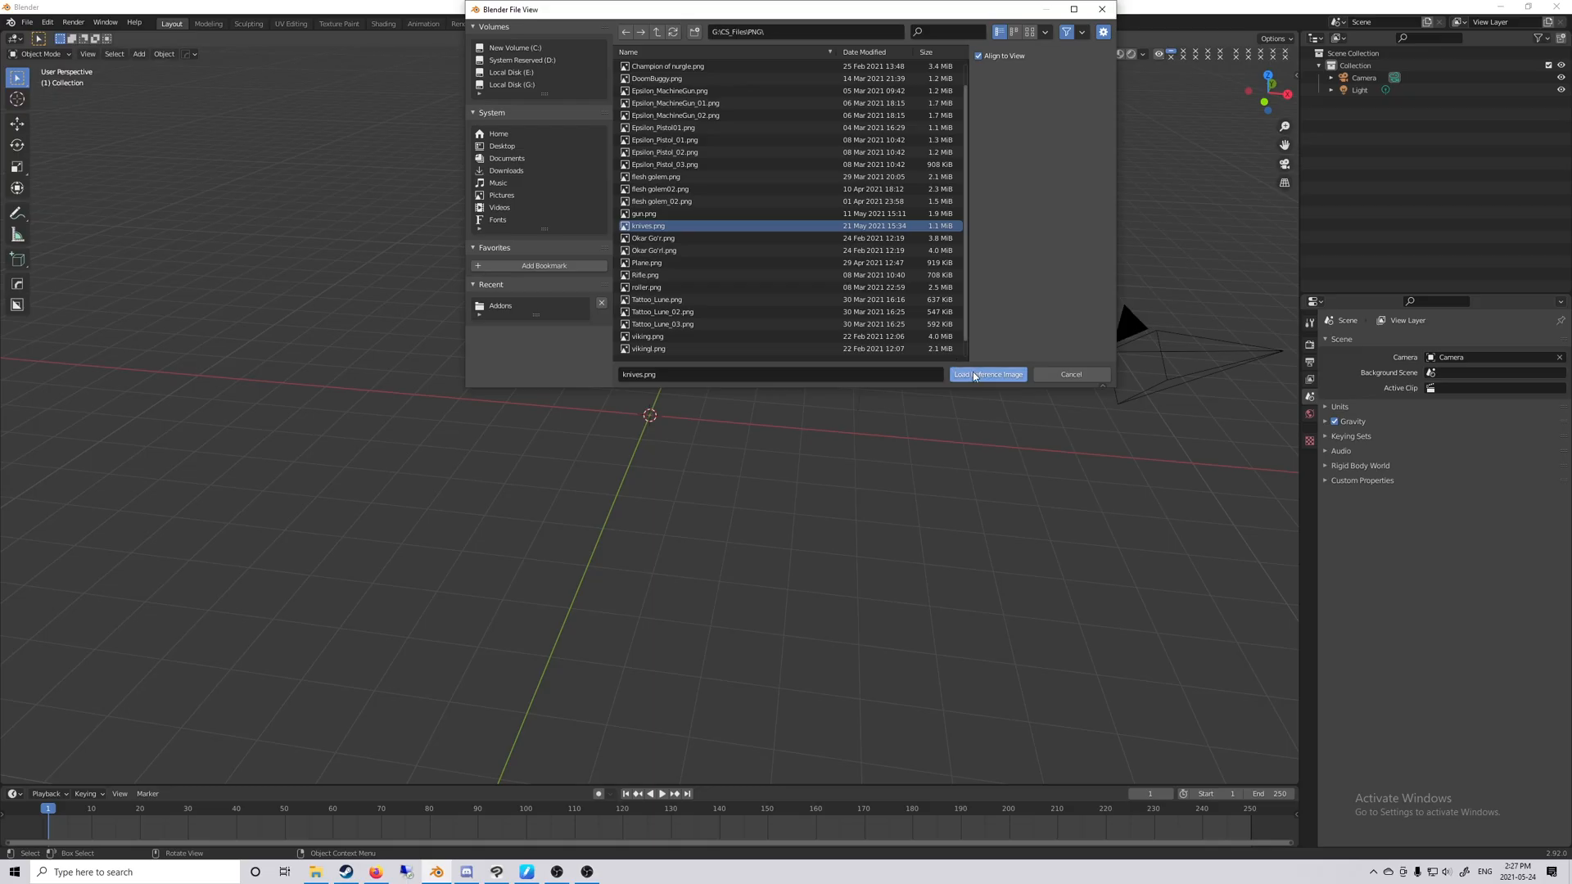
pyautogui.press('Escape')
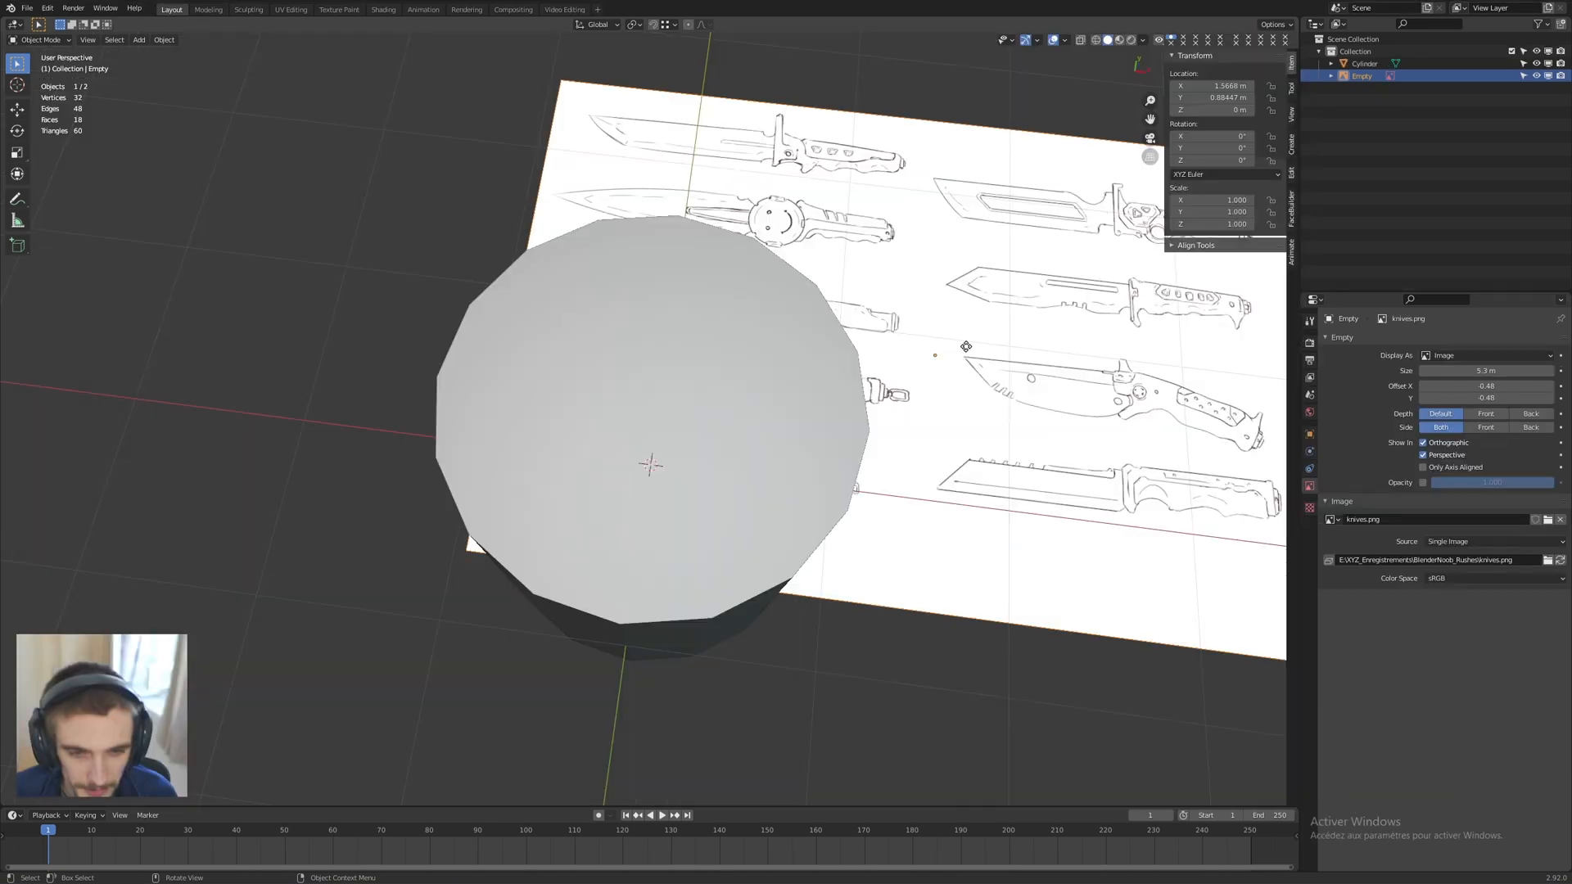
# Step: Select the knives.png reference image and lower its opacity to 0.376
pyautogui.moveTo(998, 345); pyautogui.dragTo(1207, 388, button='middle')
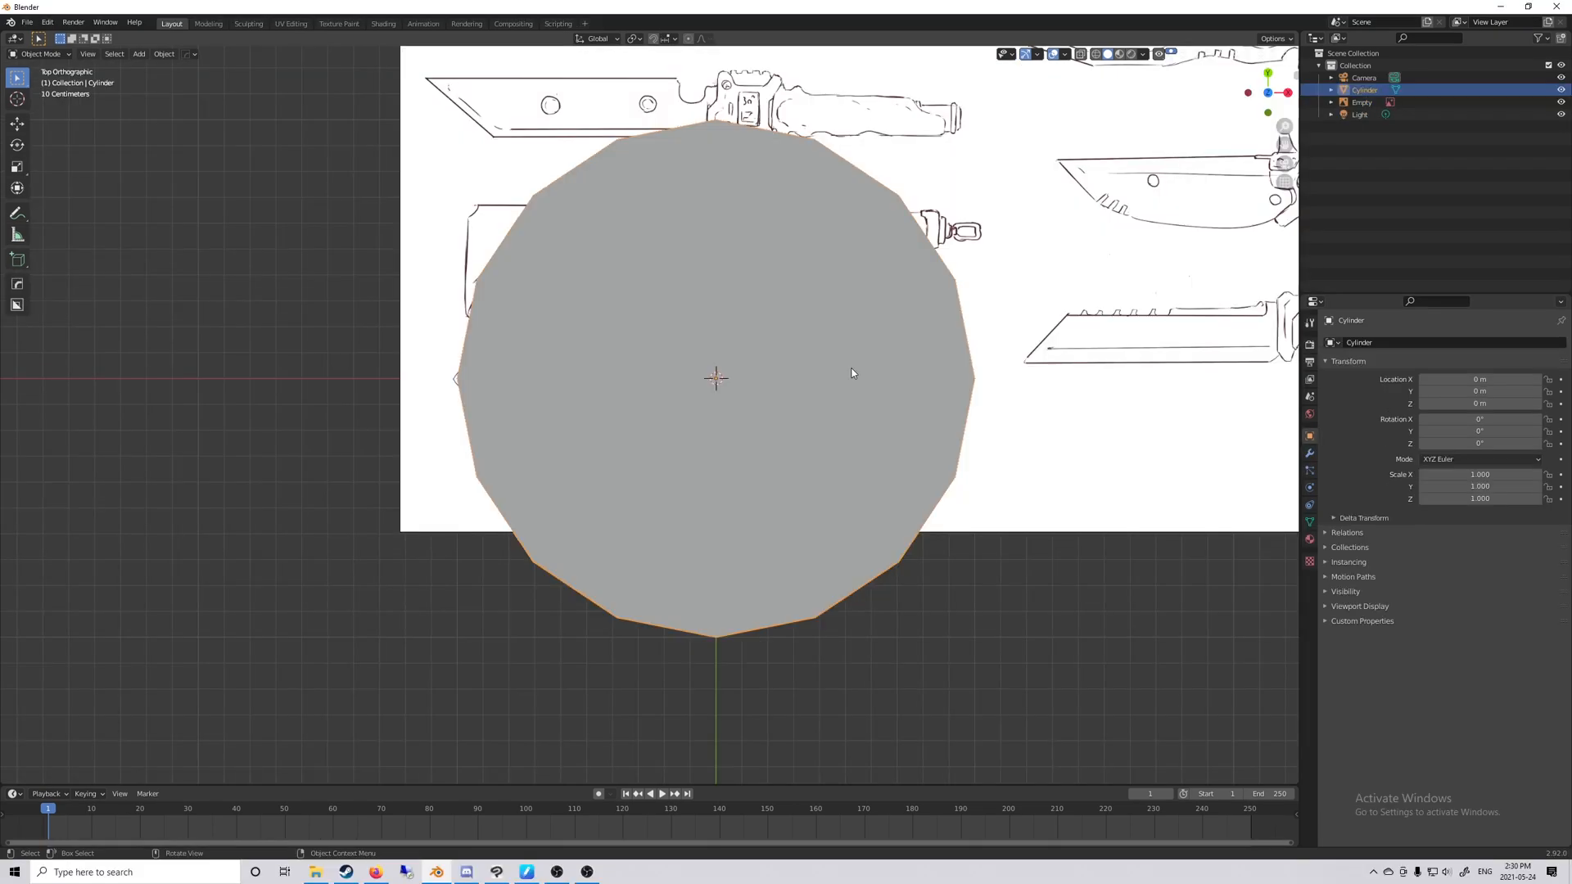
pyautogui.click(1047, 380)
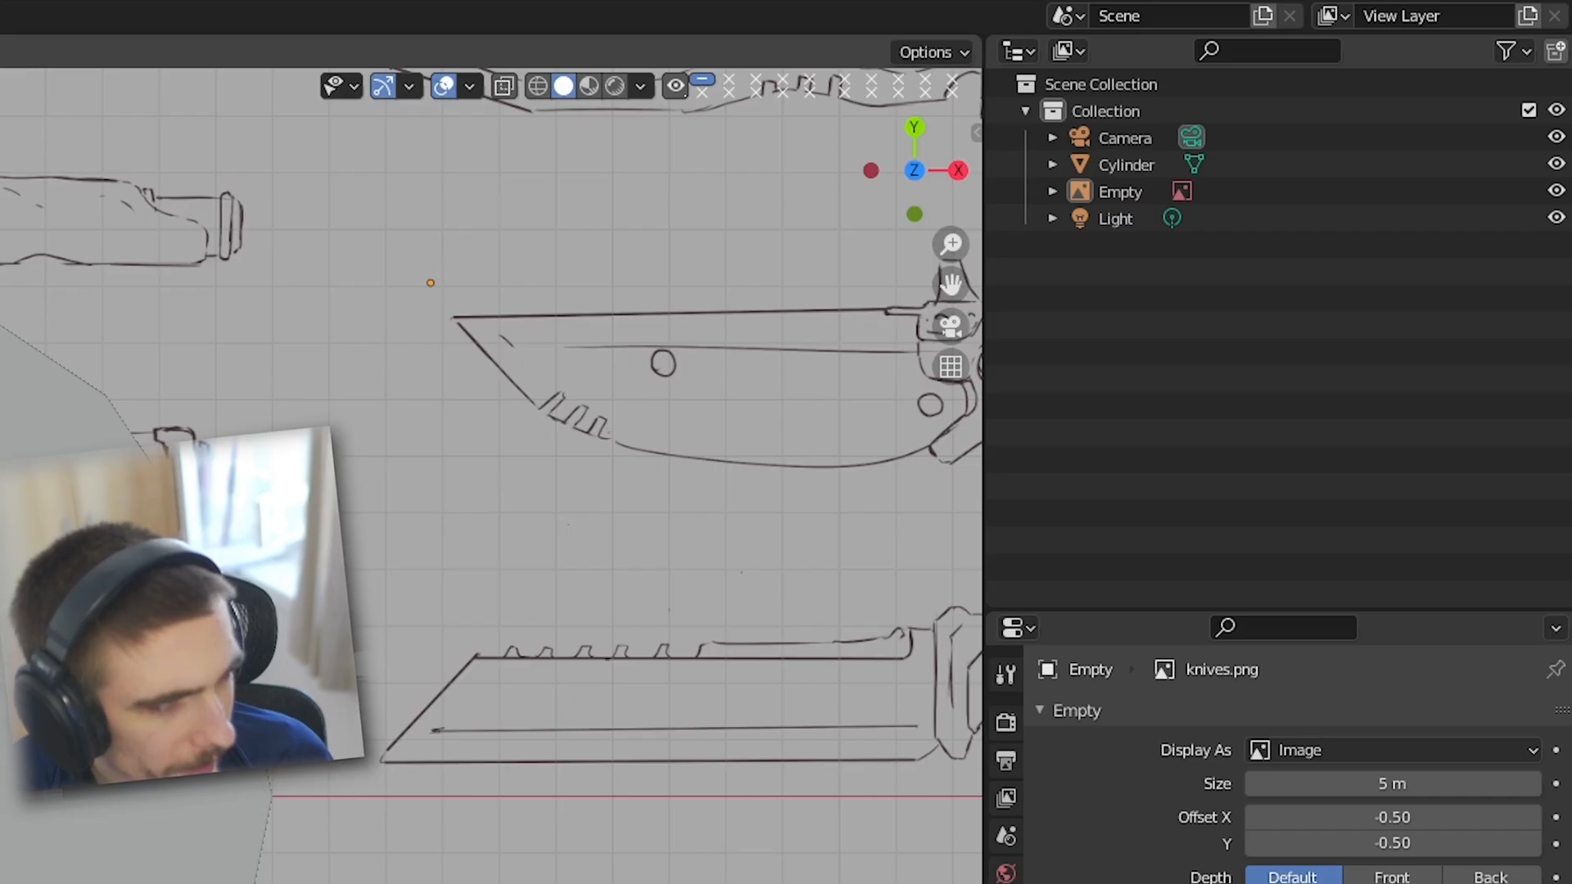
pyautogui.click(1538, 37)
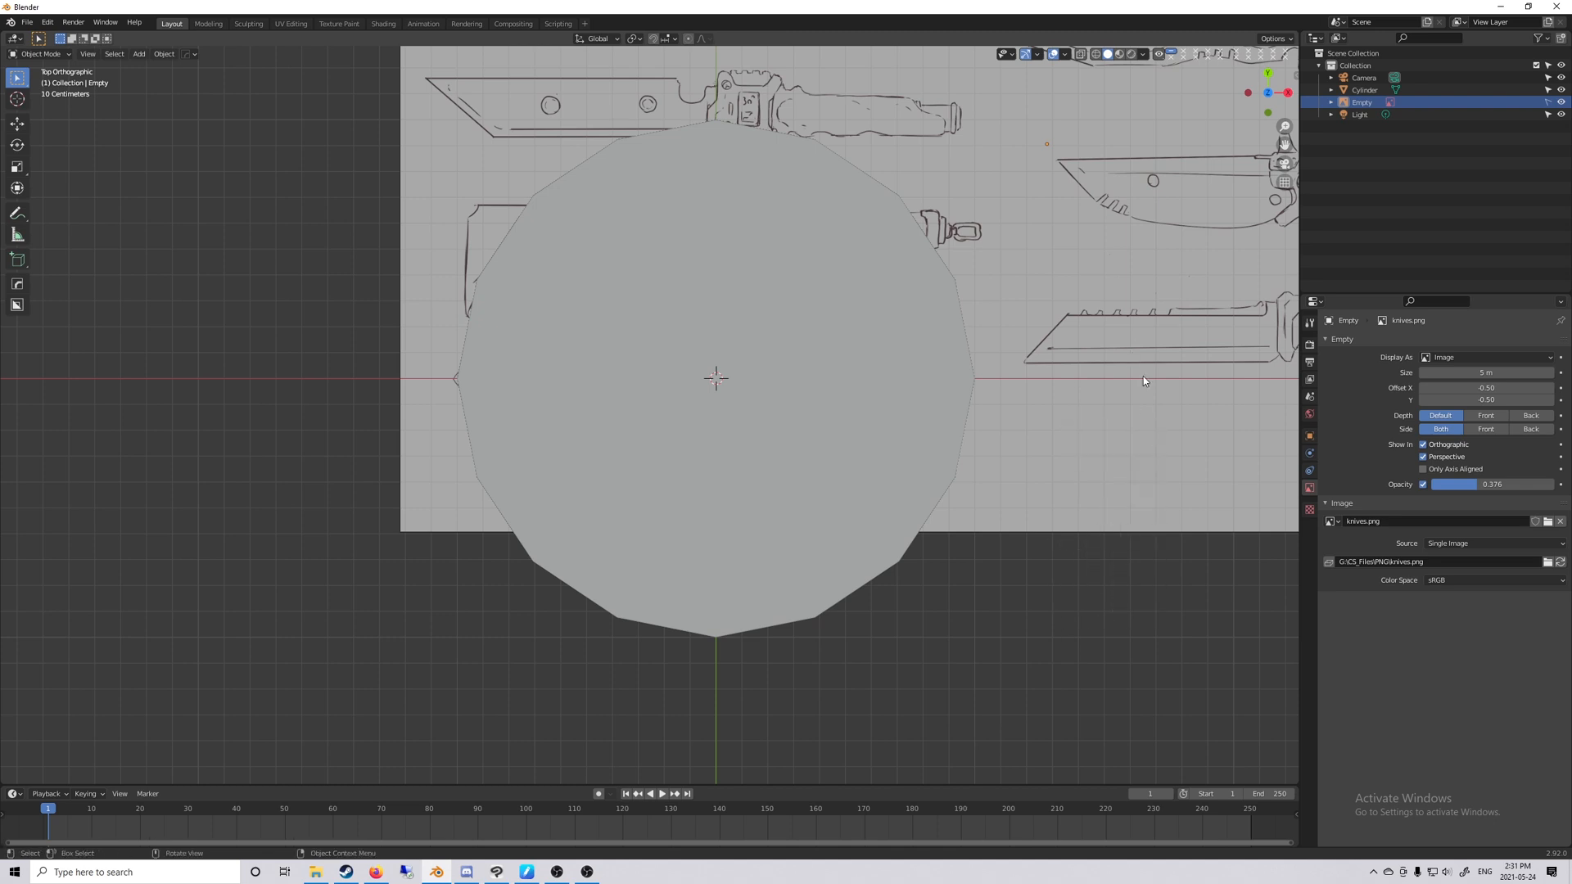
# Step: Add a loop cut around the handle cylinder near its pommel end to follow the bulge in the sketch
pyautogui.click(674, 509)
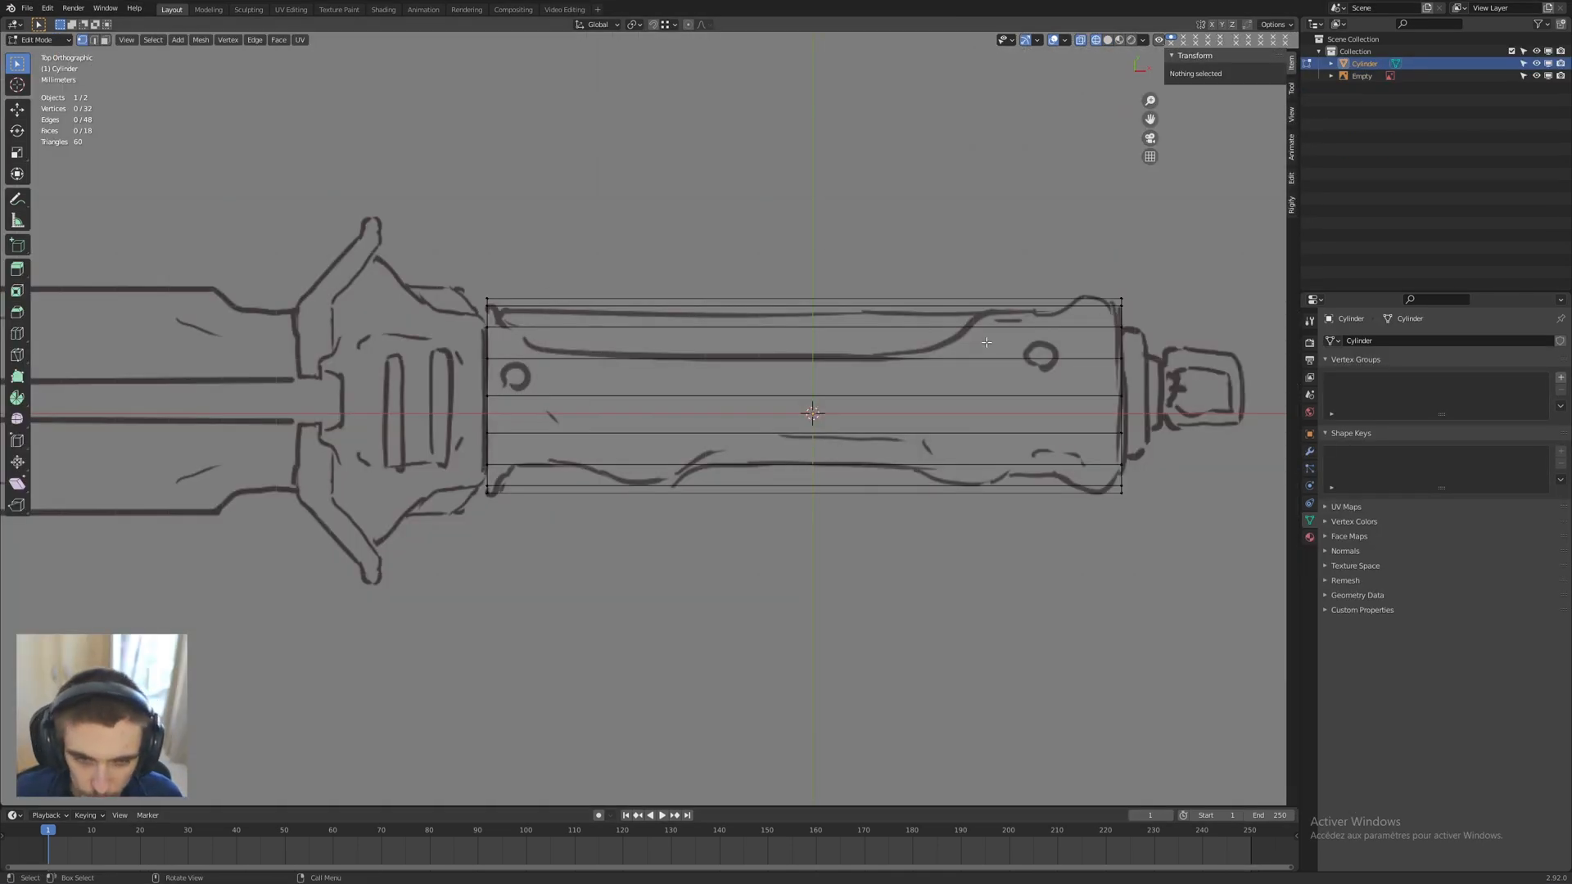
pyautogui.keyDown('shift'); pyautogui.moveTo(1085, 407); pyautogui.dragTo(760, 424, button='middle'); pyautogui.keyUp('shift')
pyautogui.scroll(1, 761, 425)
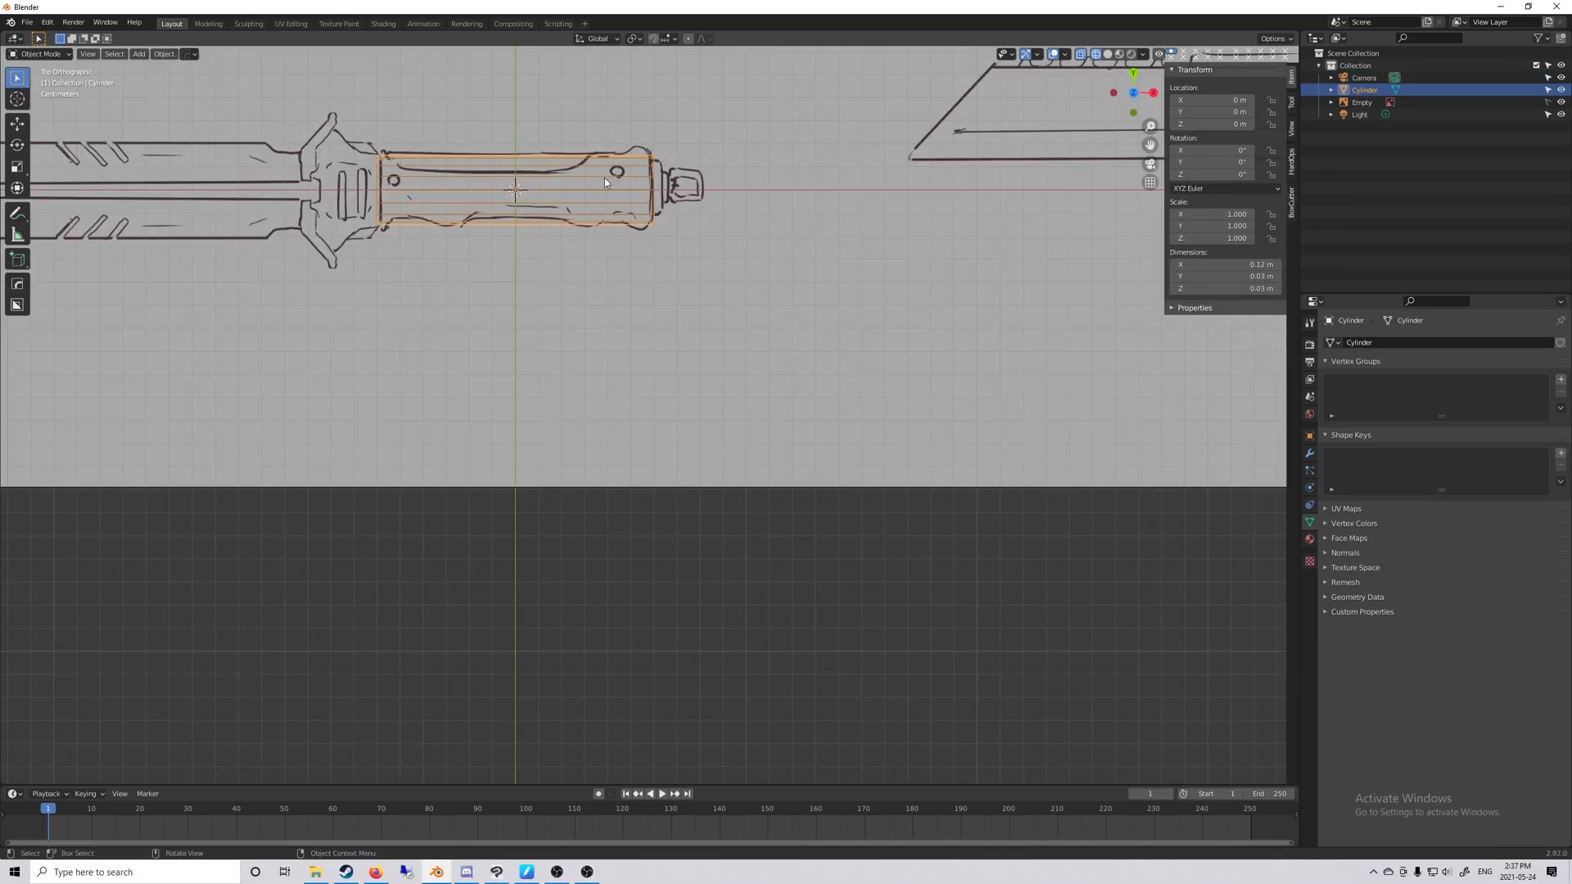
pyautogui.press('Tab')
pyautogui.hotkey('alt', 'a')
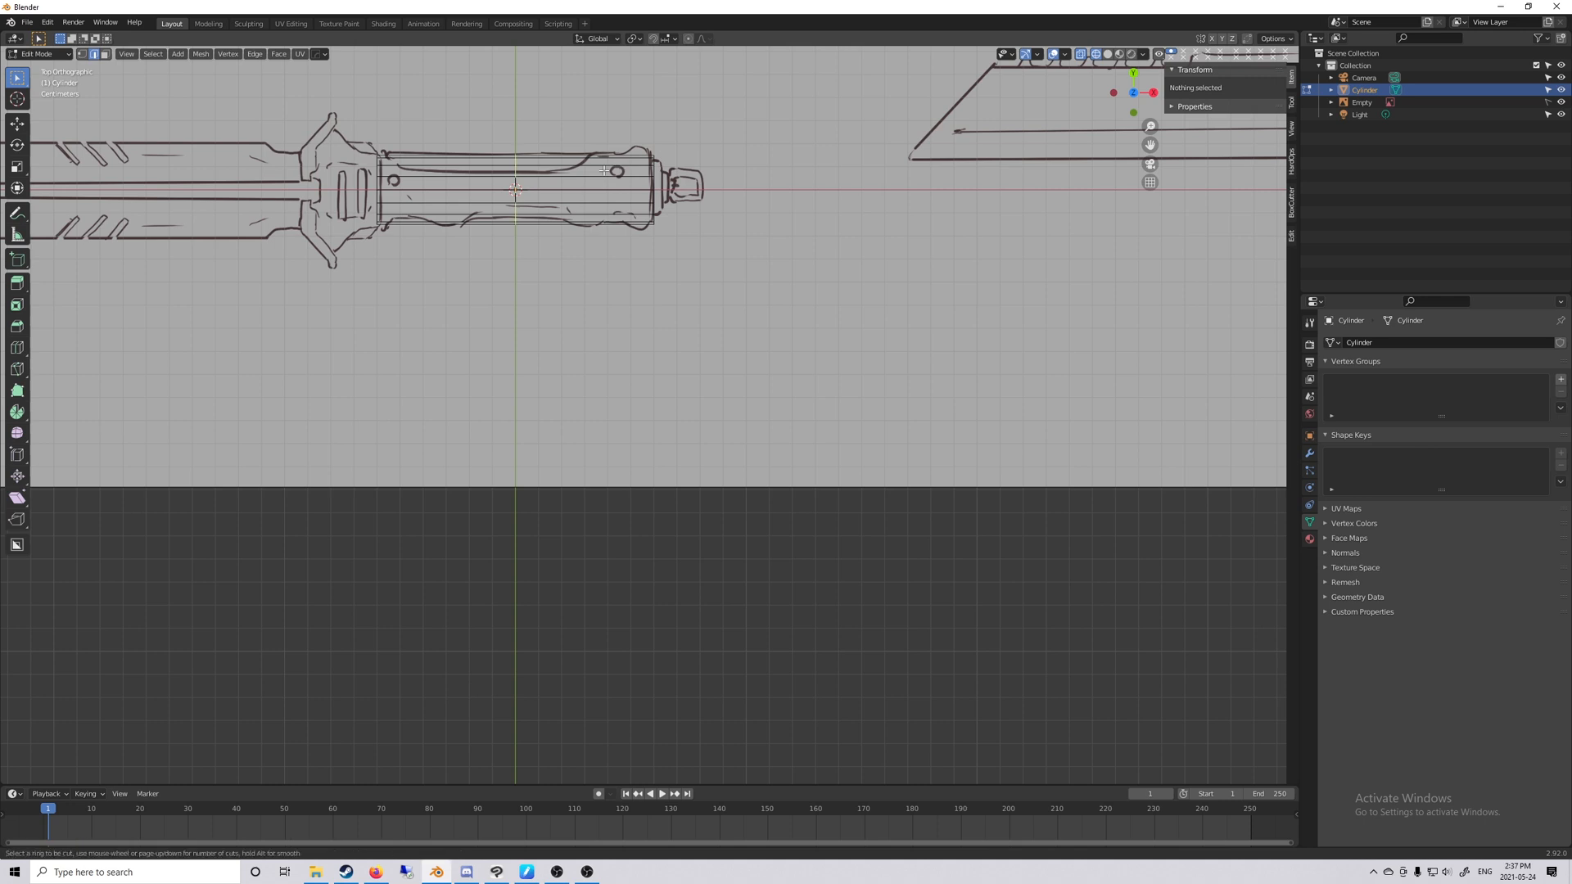
pyautogui.click(623, 135)
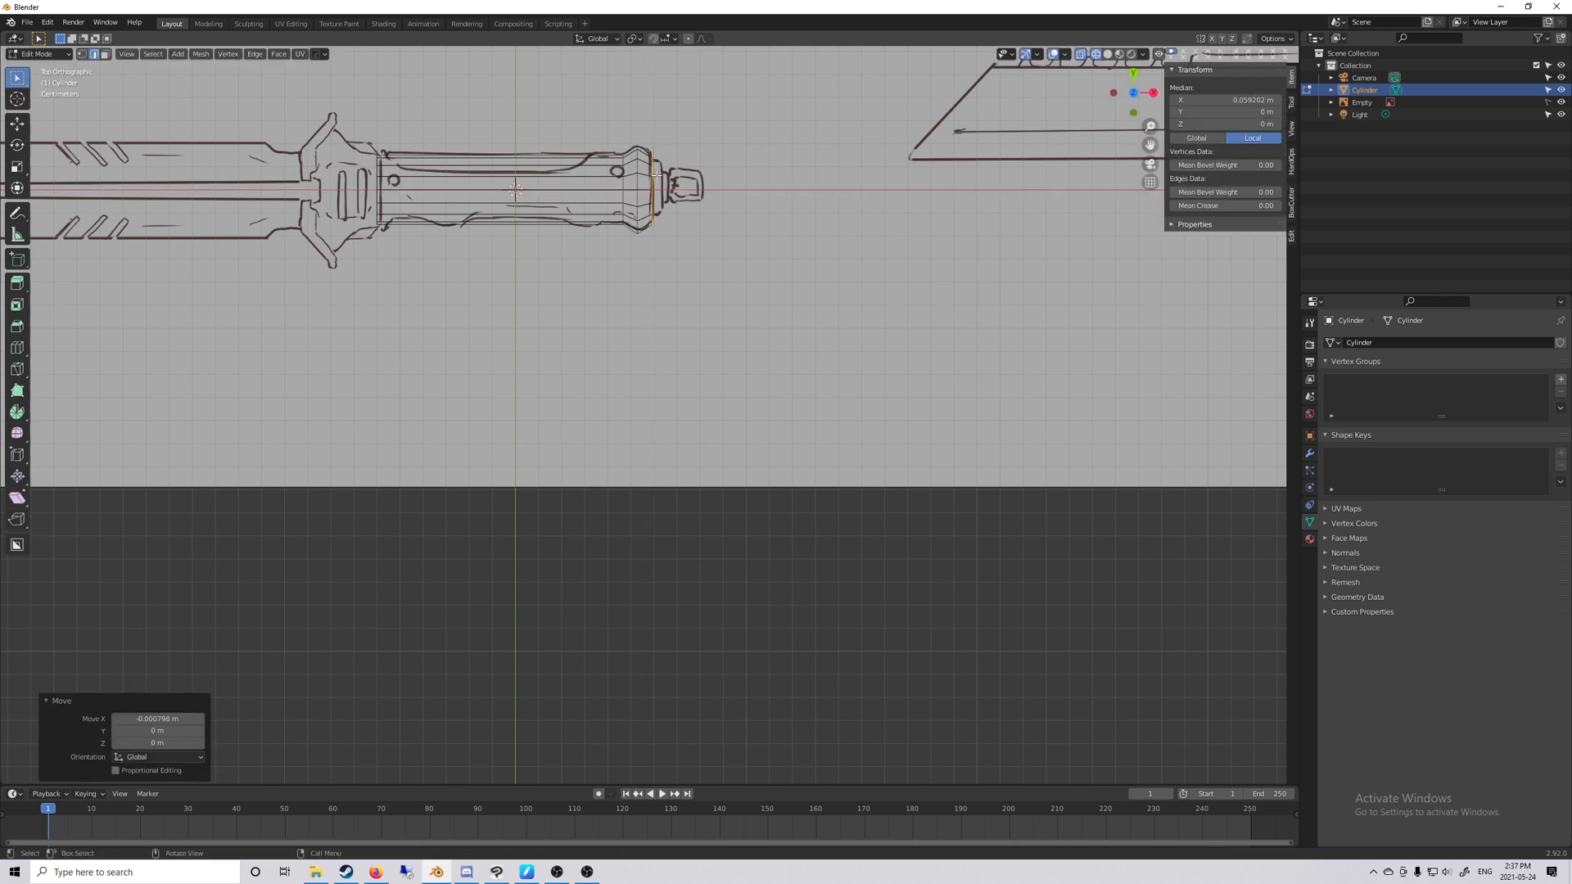
# Step: Bevel the edge loop around the pommel bulge with 3 segments and a width of about 0.00346 m
pyautogui.scroll(1, 623, 133)
pyautogui.keyDown('shift'); pyautogui.moveTo(623, 134); pyautogui.dragTo(692, 389, button='middle'); pyautogui.keyUp('shift')
pyautogui.click(692, 390)
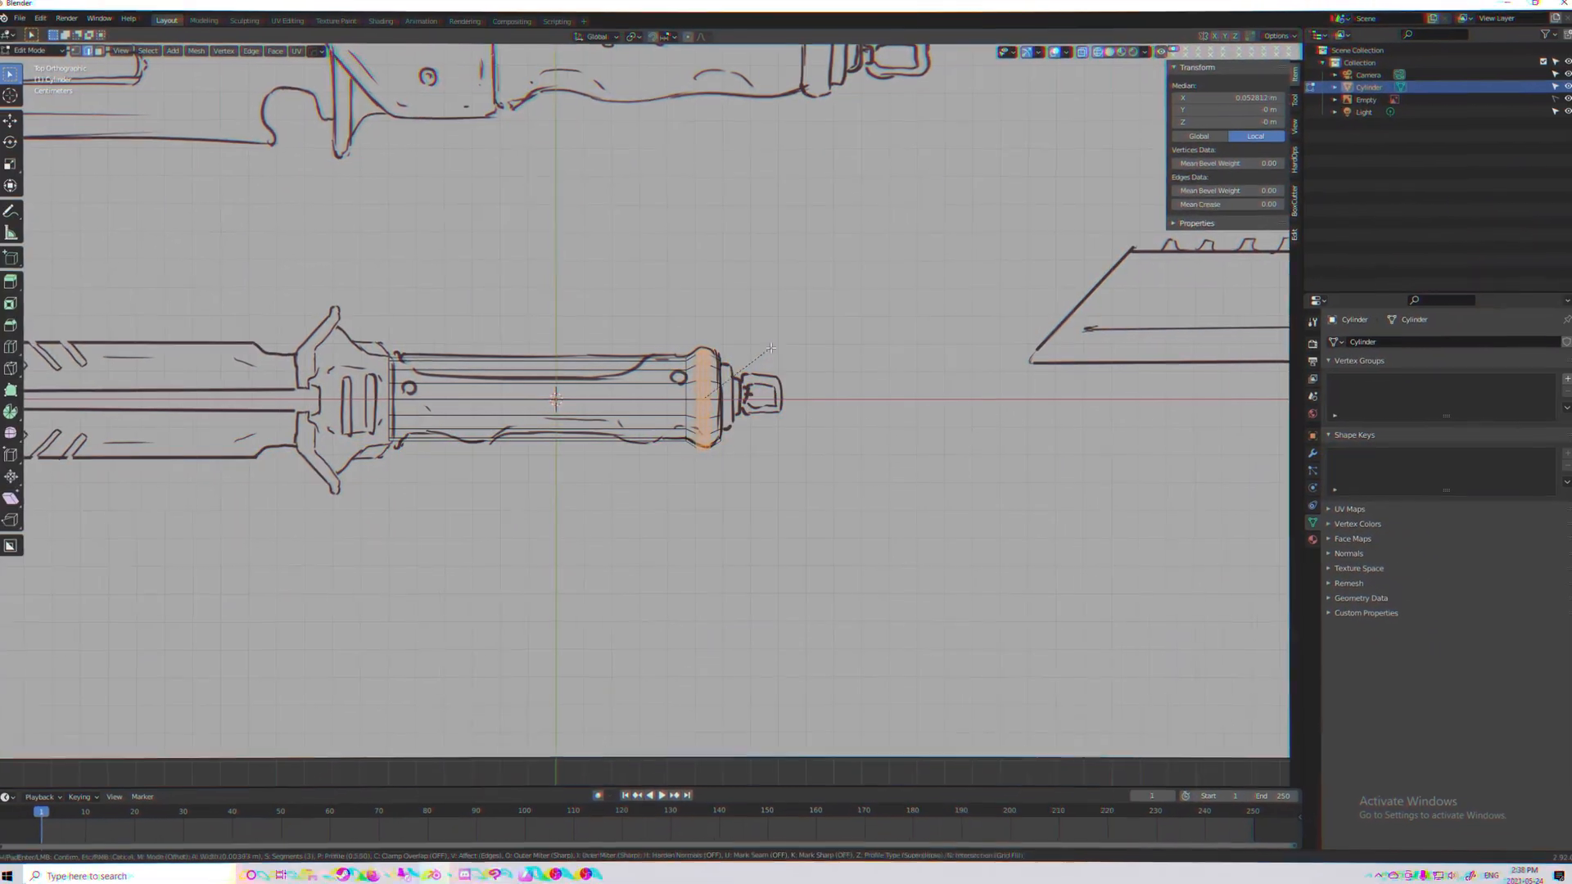
pyautogui.click(679, 411)
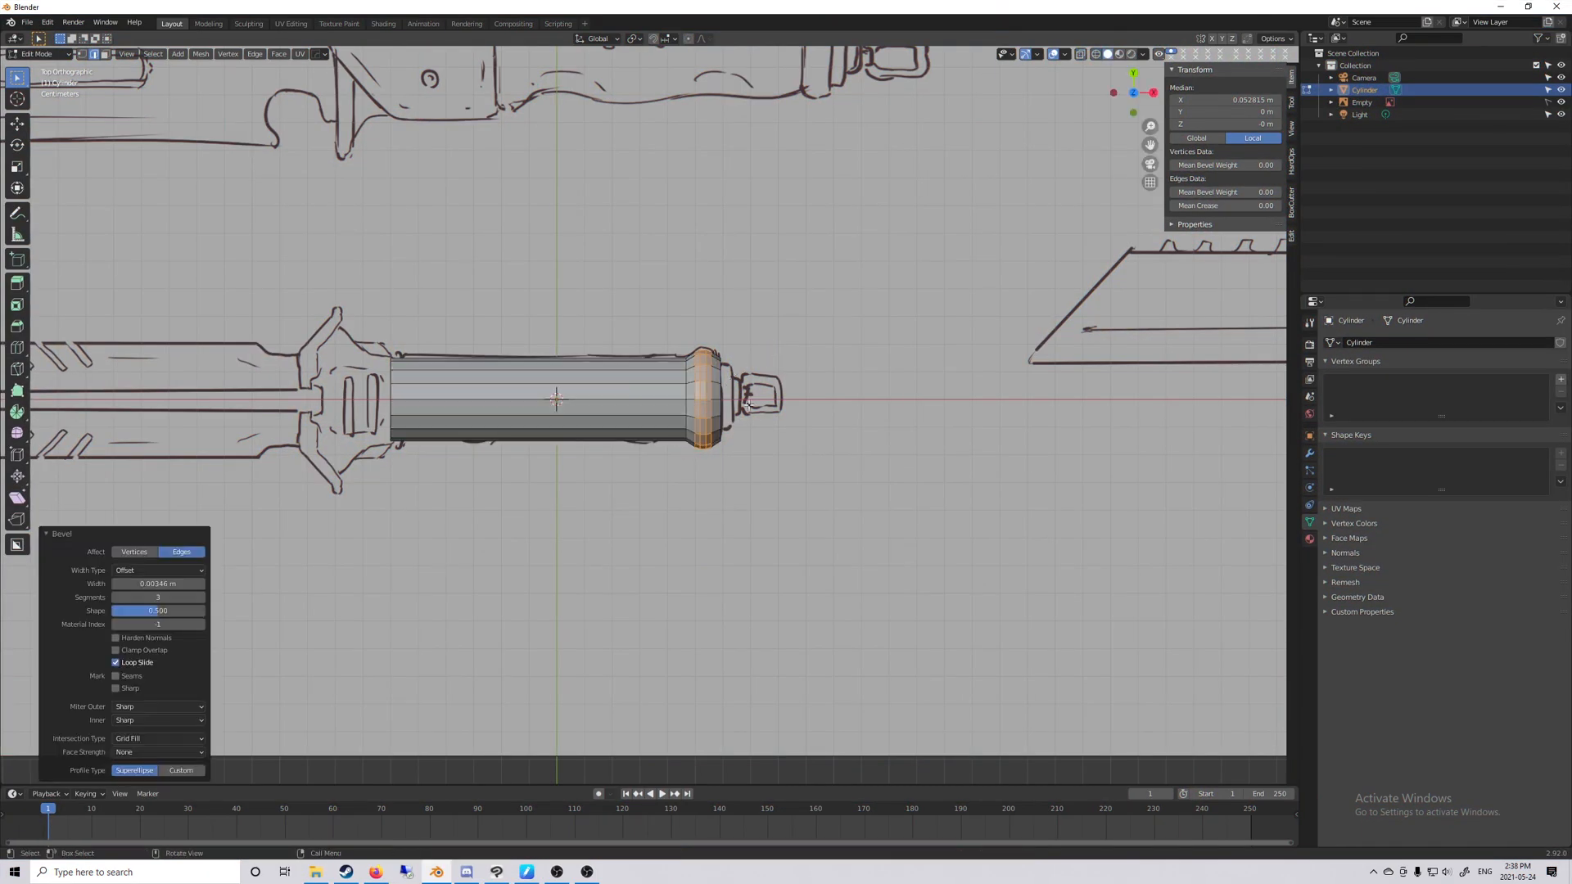
# Step: Add further edge loops along the handle and scale them to match the wavy grip outline in the sketch
pyautogui.click(662, 418)
pyautogui.click(581, 397)
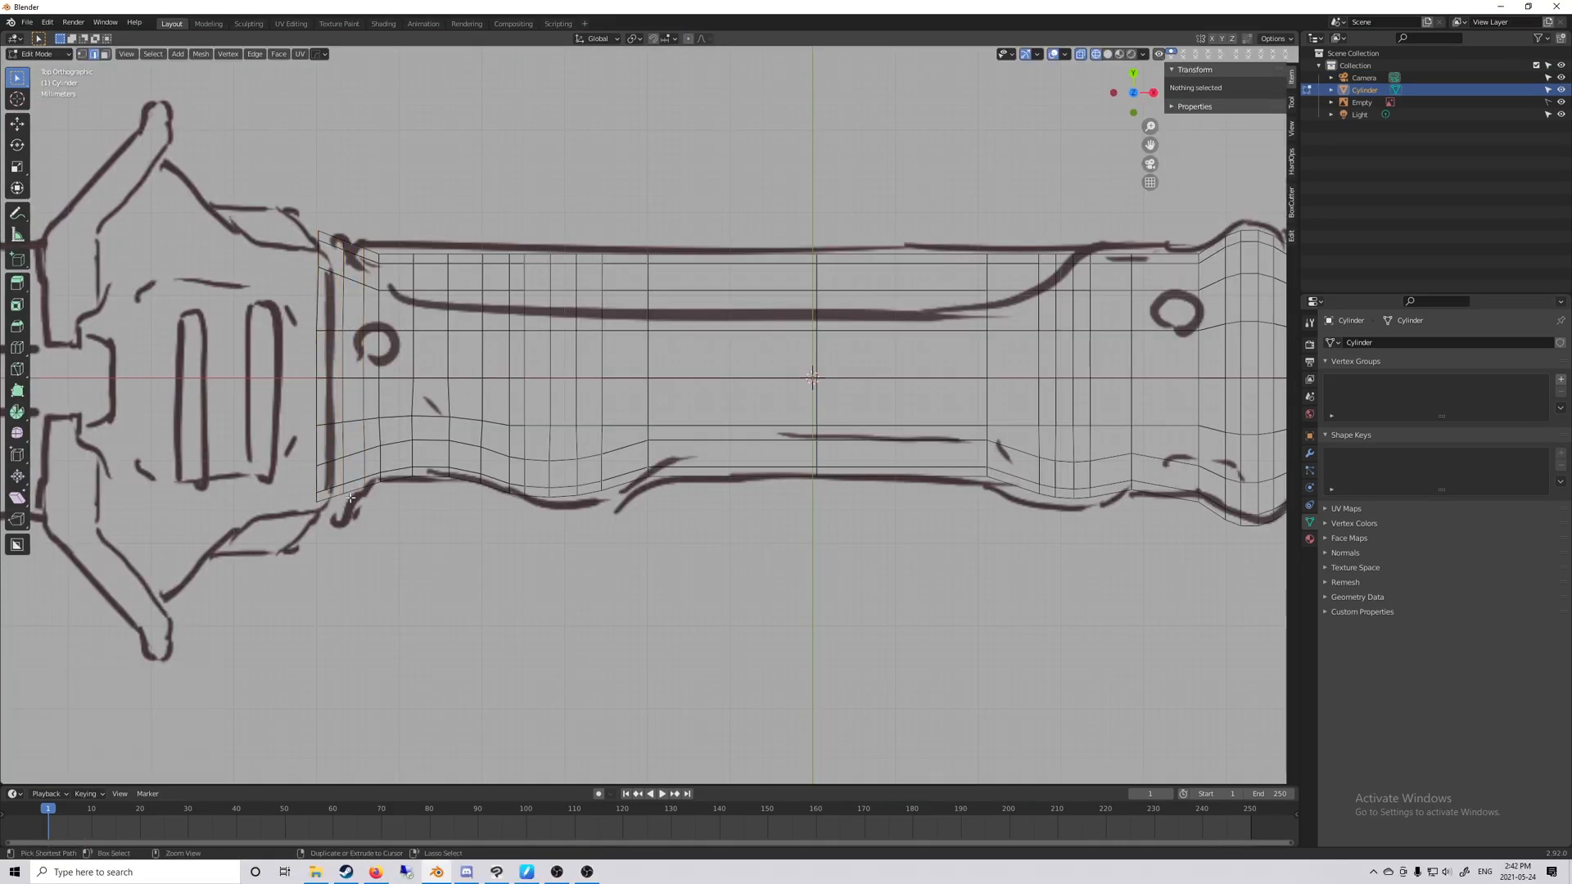
pyautogui.press('s')
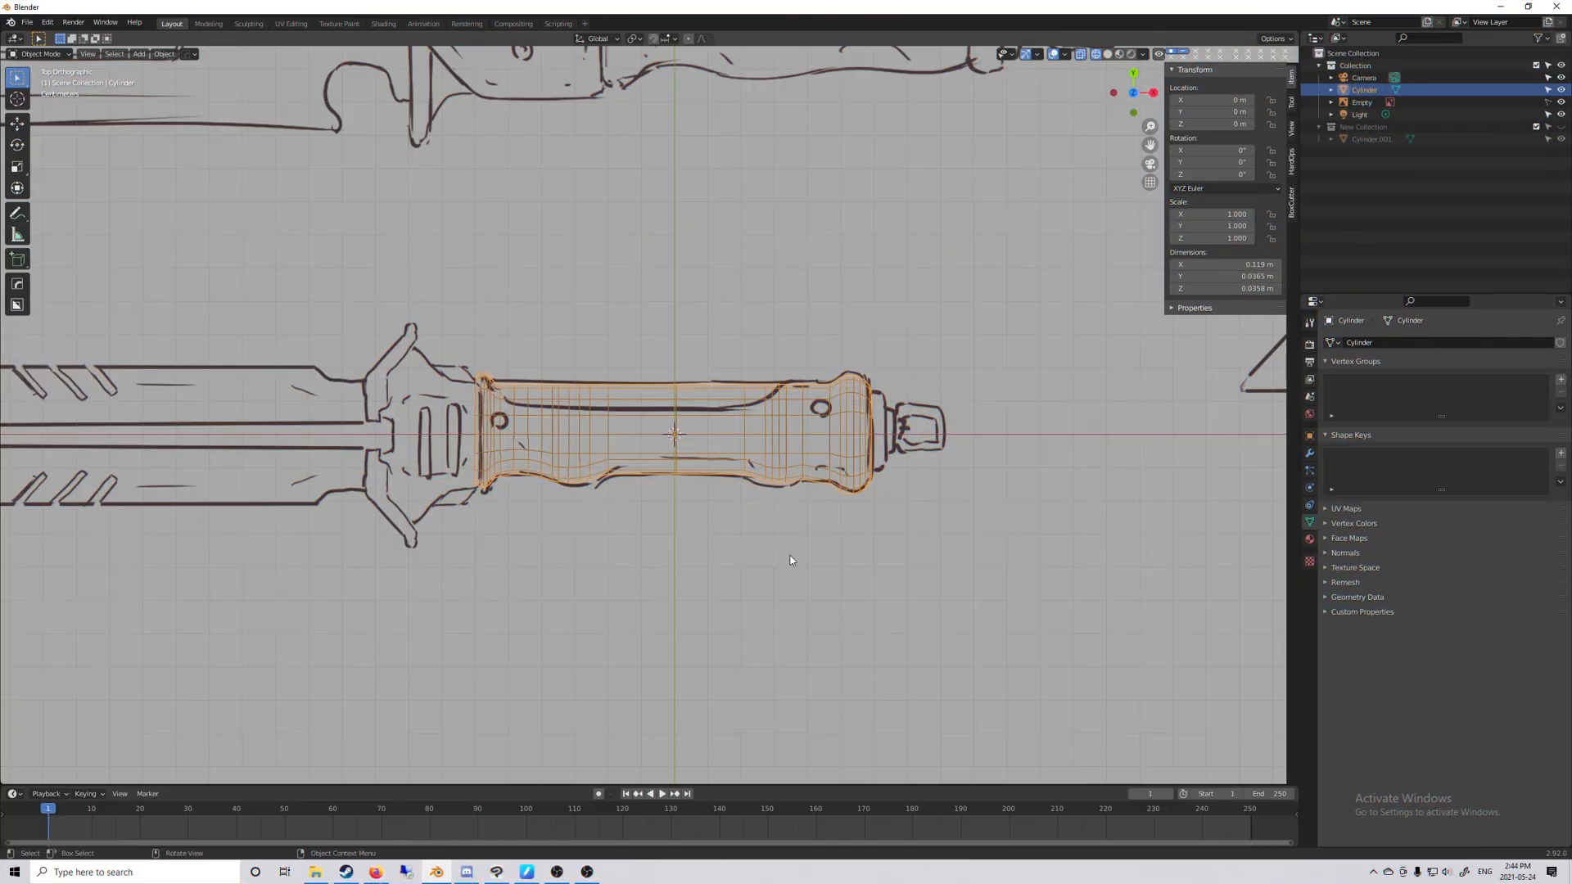
# Step: Select the flat round end face of the handle's pommel and examine the handle from its end
pyautogui.moveTo(542, 427); pyautogui.dragTo(718, 415, button='middle')
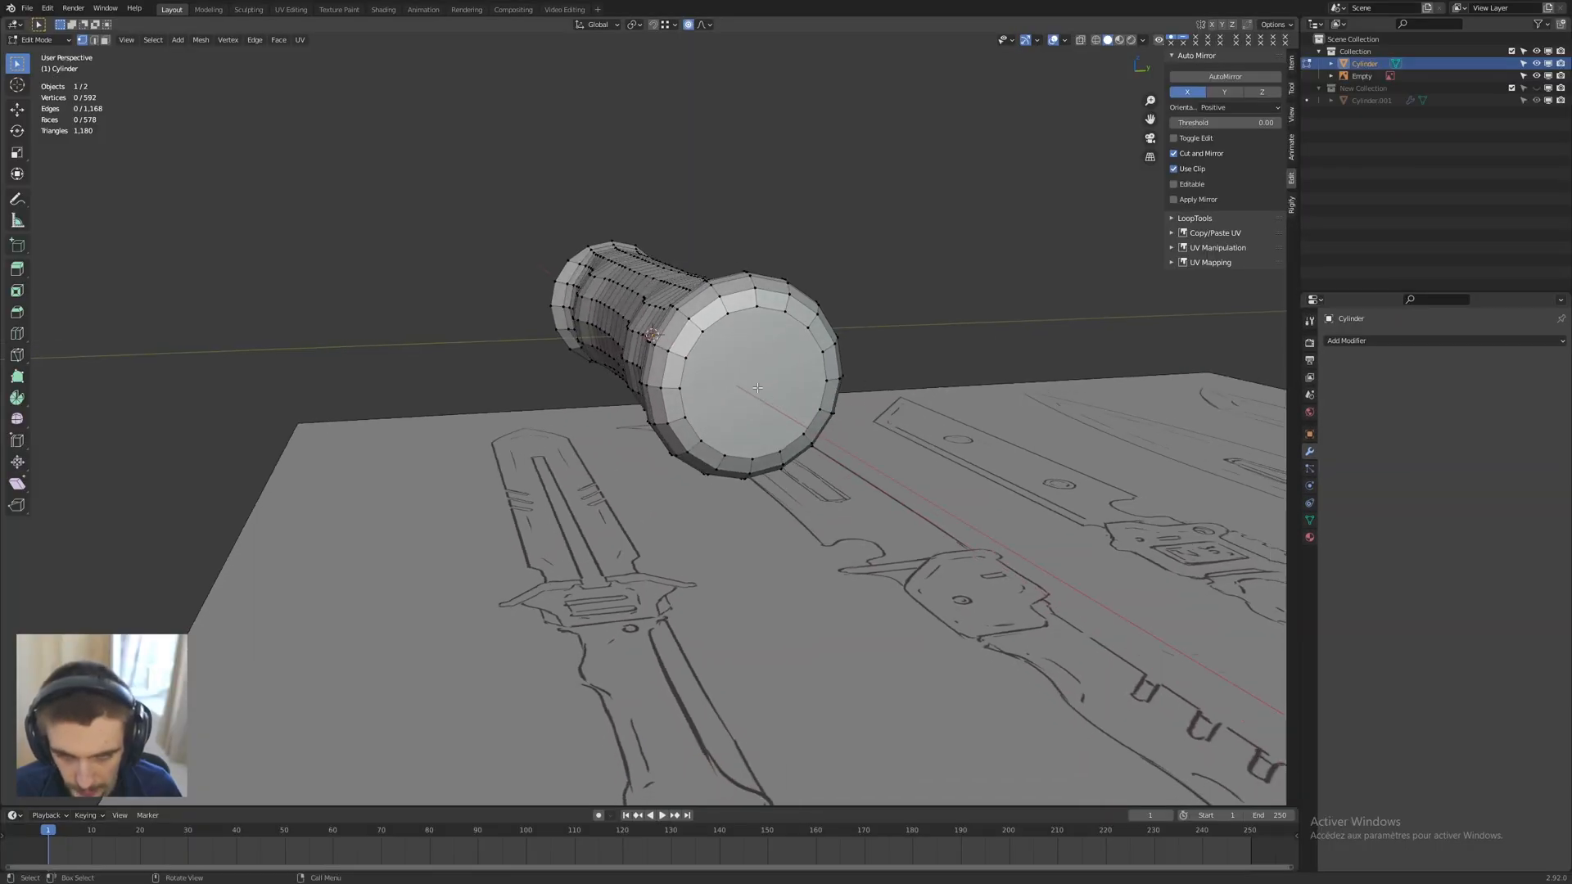
pyautogui.press('3')
pyautogui.click(758, 387)
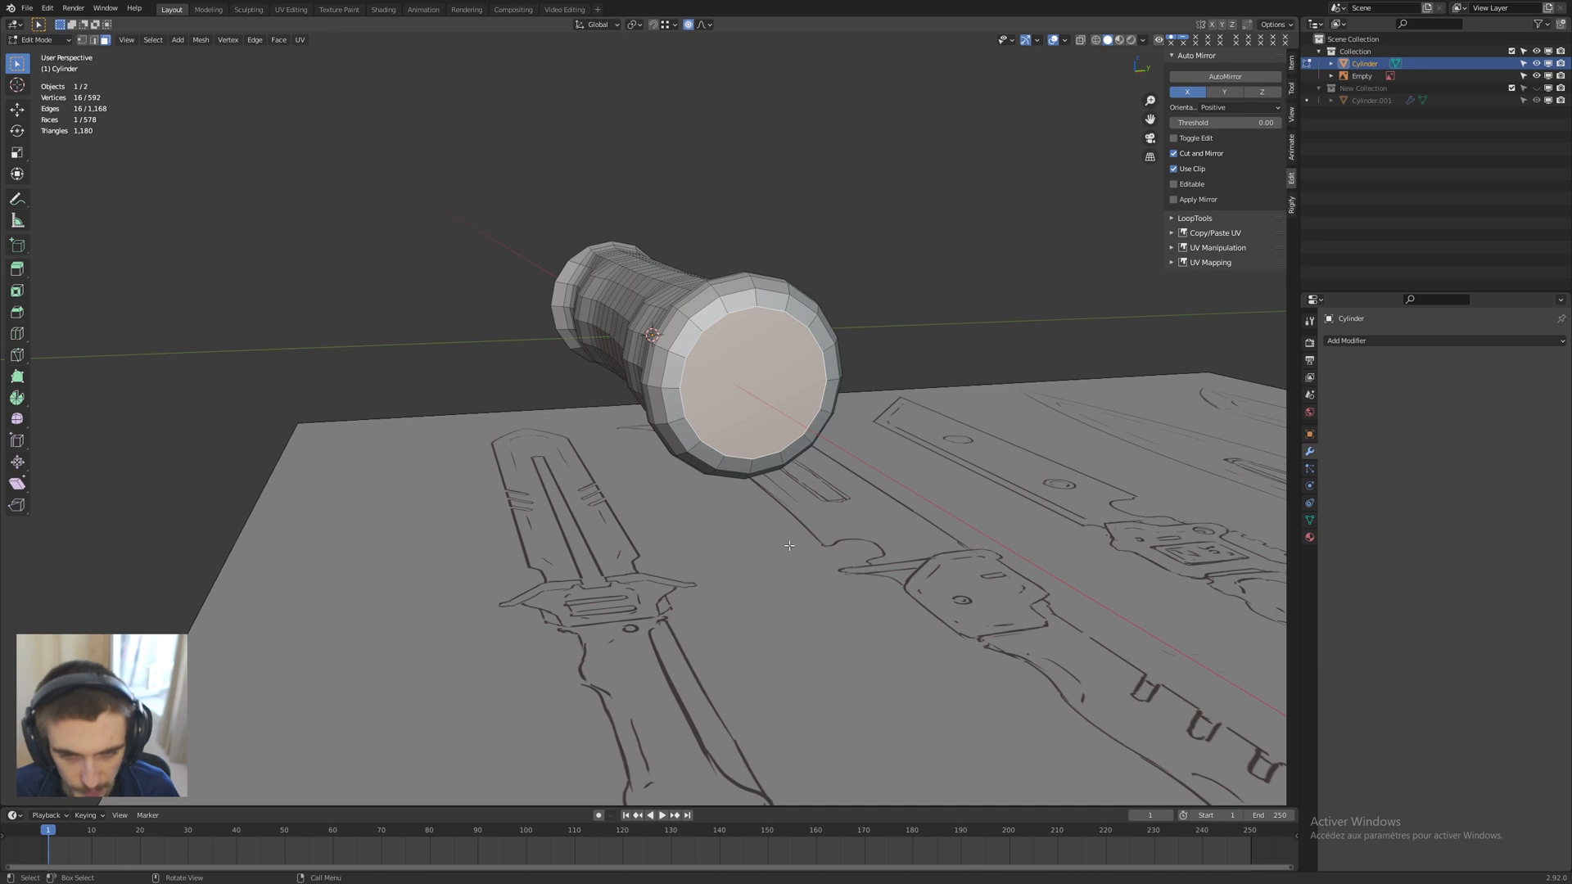
pyautogui.moveTo(860, 424); pyautogui.dragTo(1063, 602, button='middle')
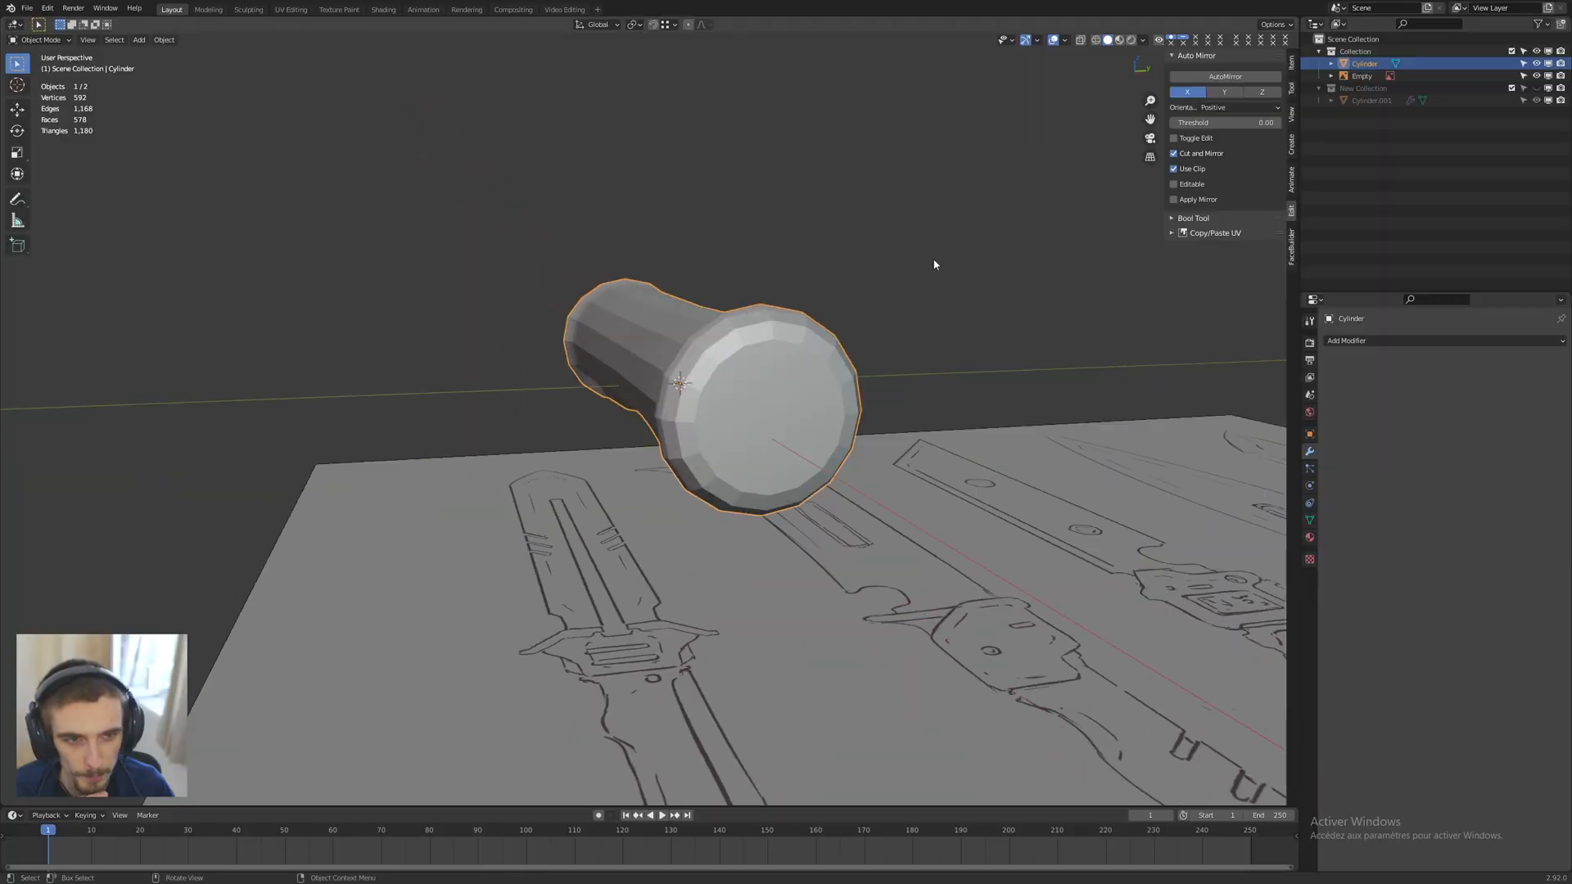
# Step: Mirror the handle across the X axis with AutoMirror
pyautogui.click(1247, 95)
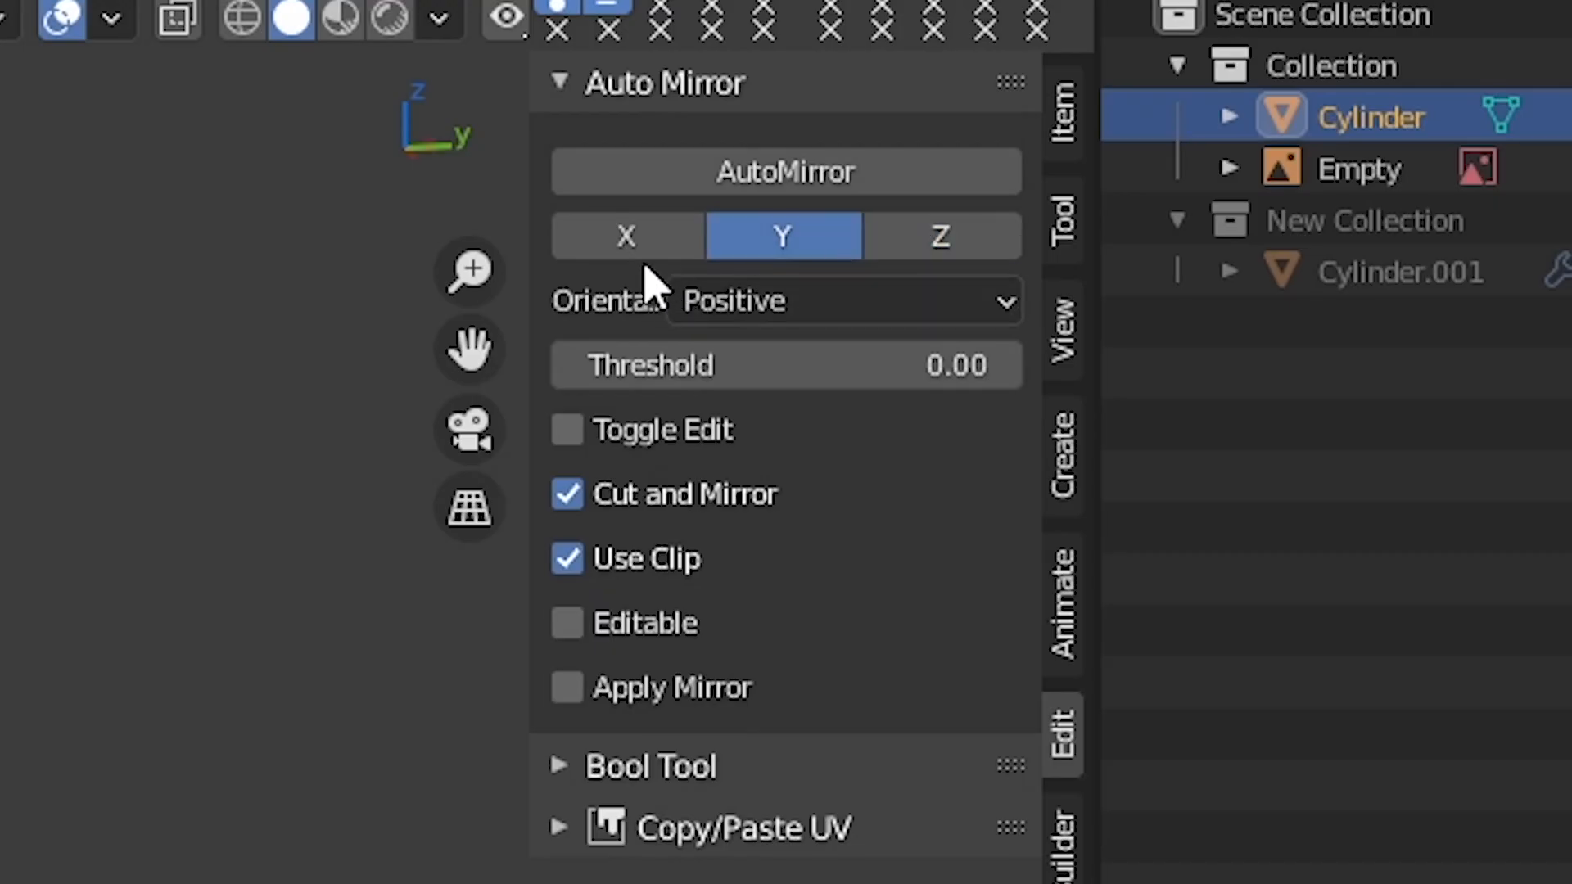
pyautogui.click(638, 246)
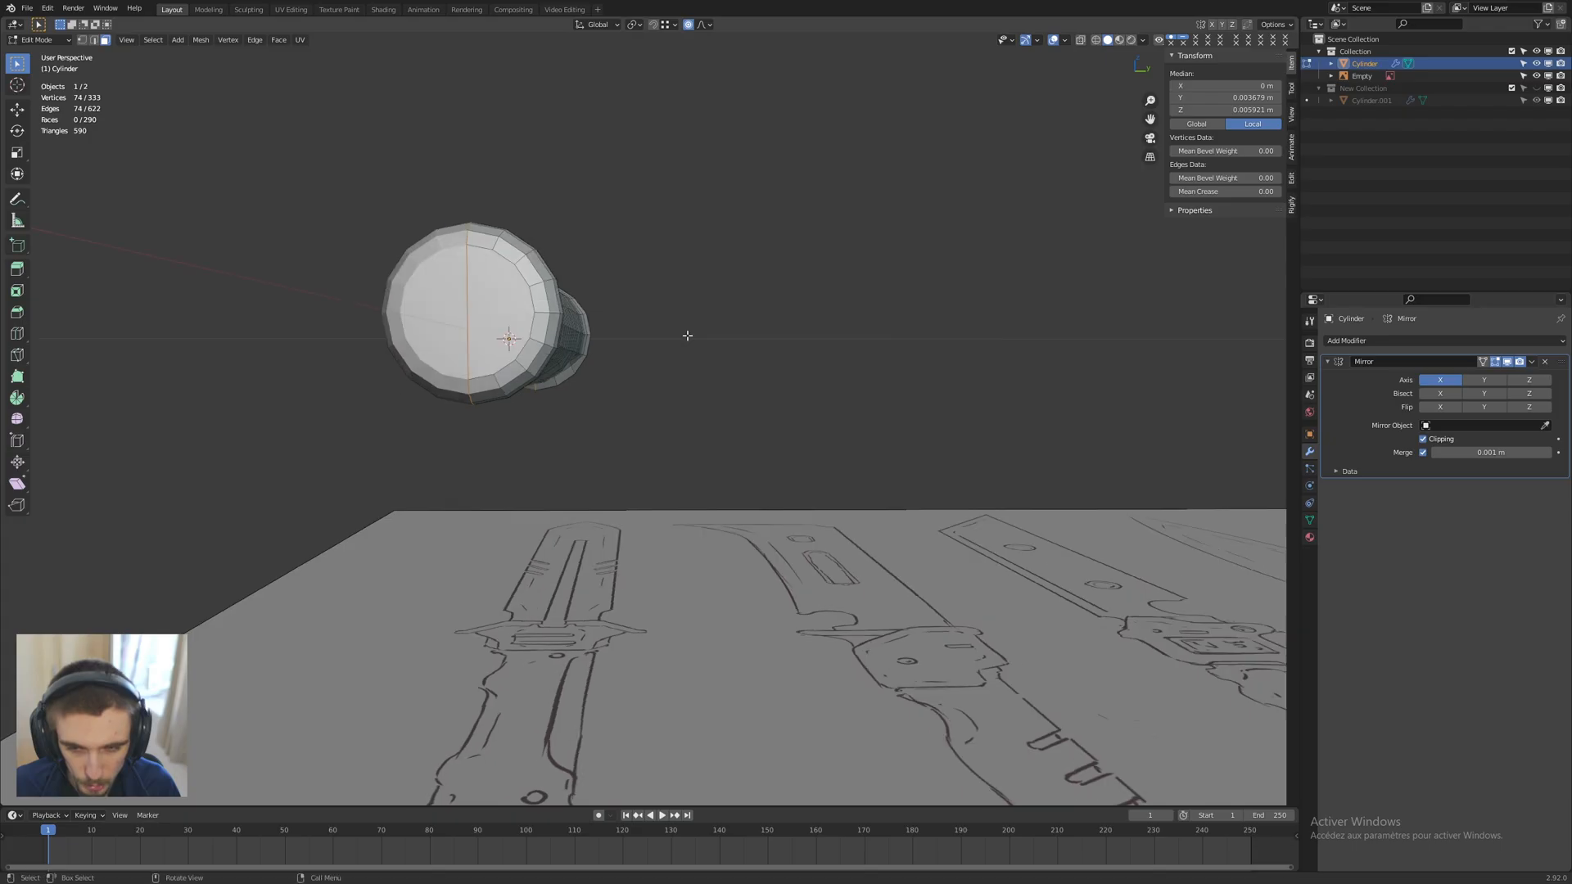
pyautogui.moveTo(622, 360); pyautogui.dragTo(660, 370, button='middle')
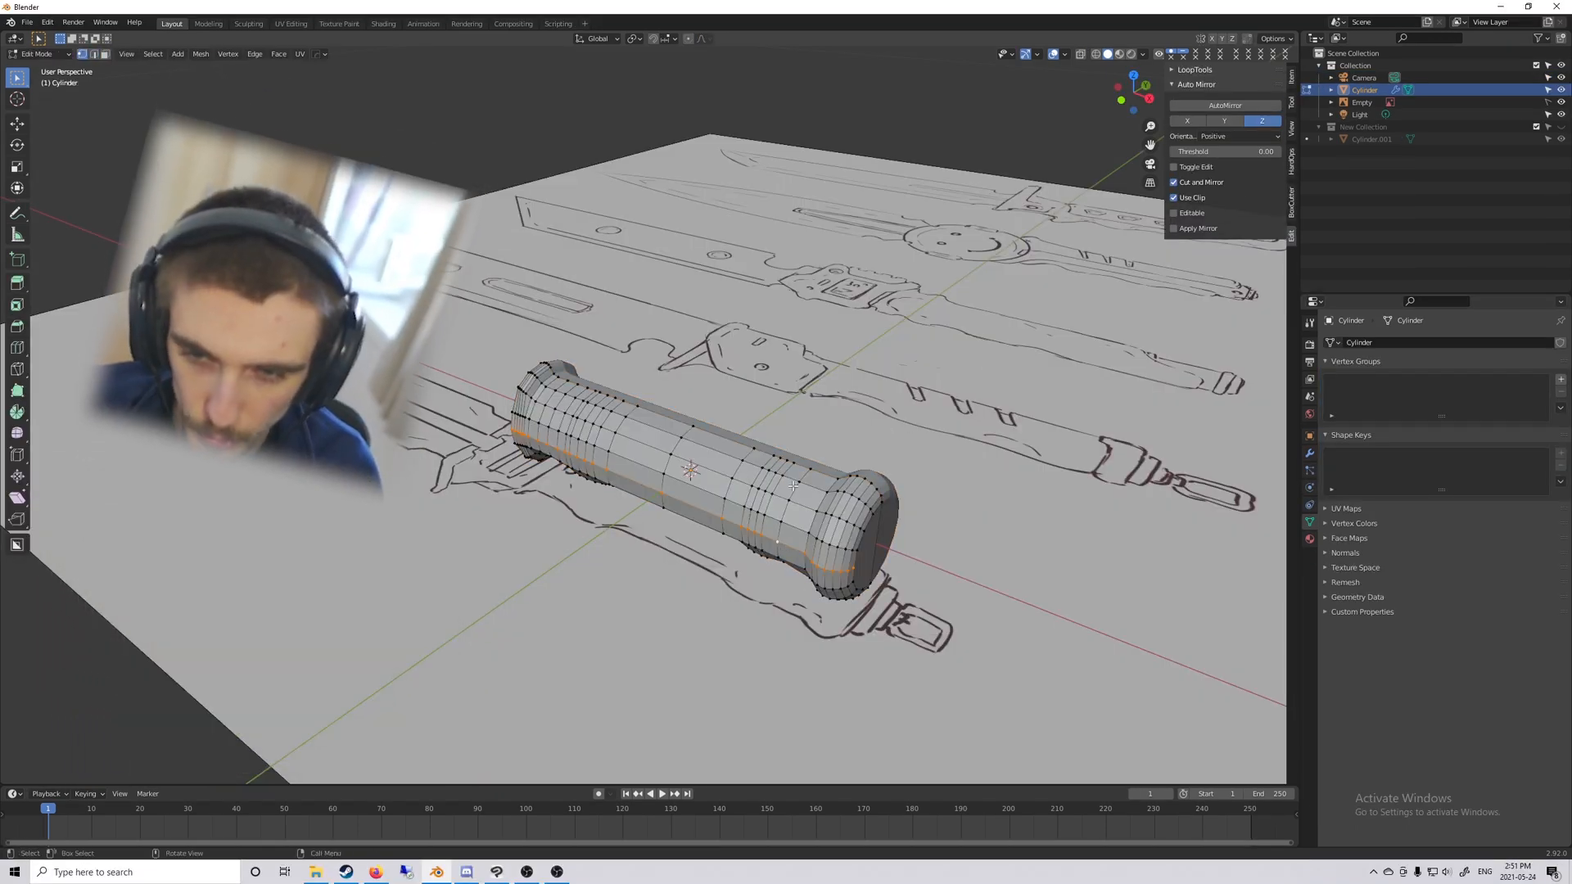
# Step: In the right view, reshape the handle's cross-section into an oval by moving its top and upper side vertices with proportional editing
pyautogui.moveTo(784, 545); pyautogui.dragTo(753, 536, button='middle')
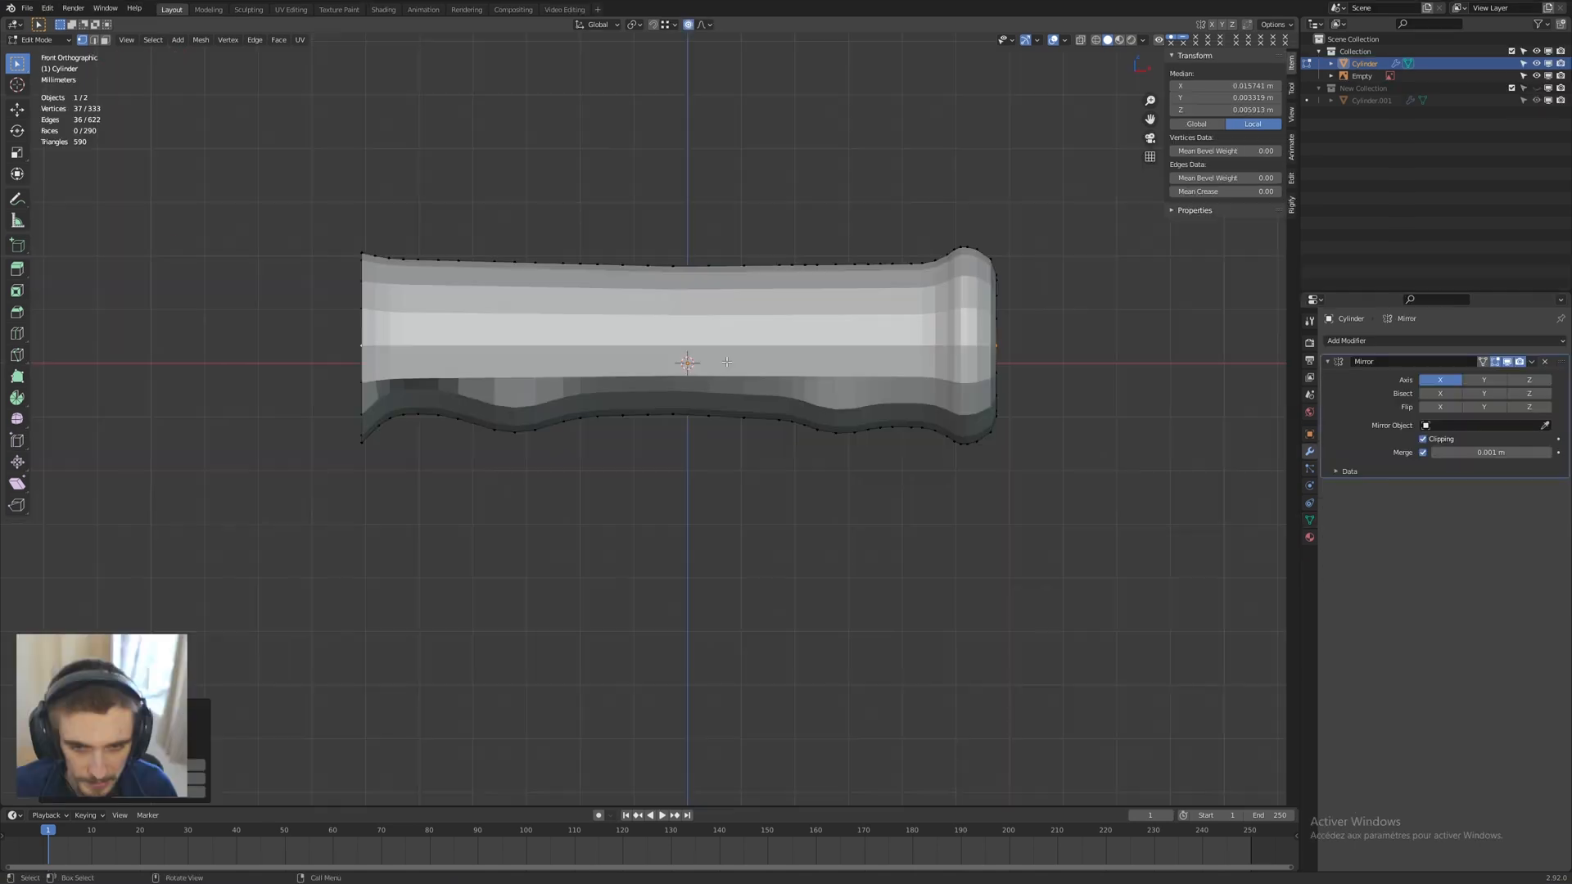
pyautogui.press('KP_3')
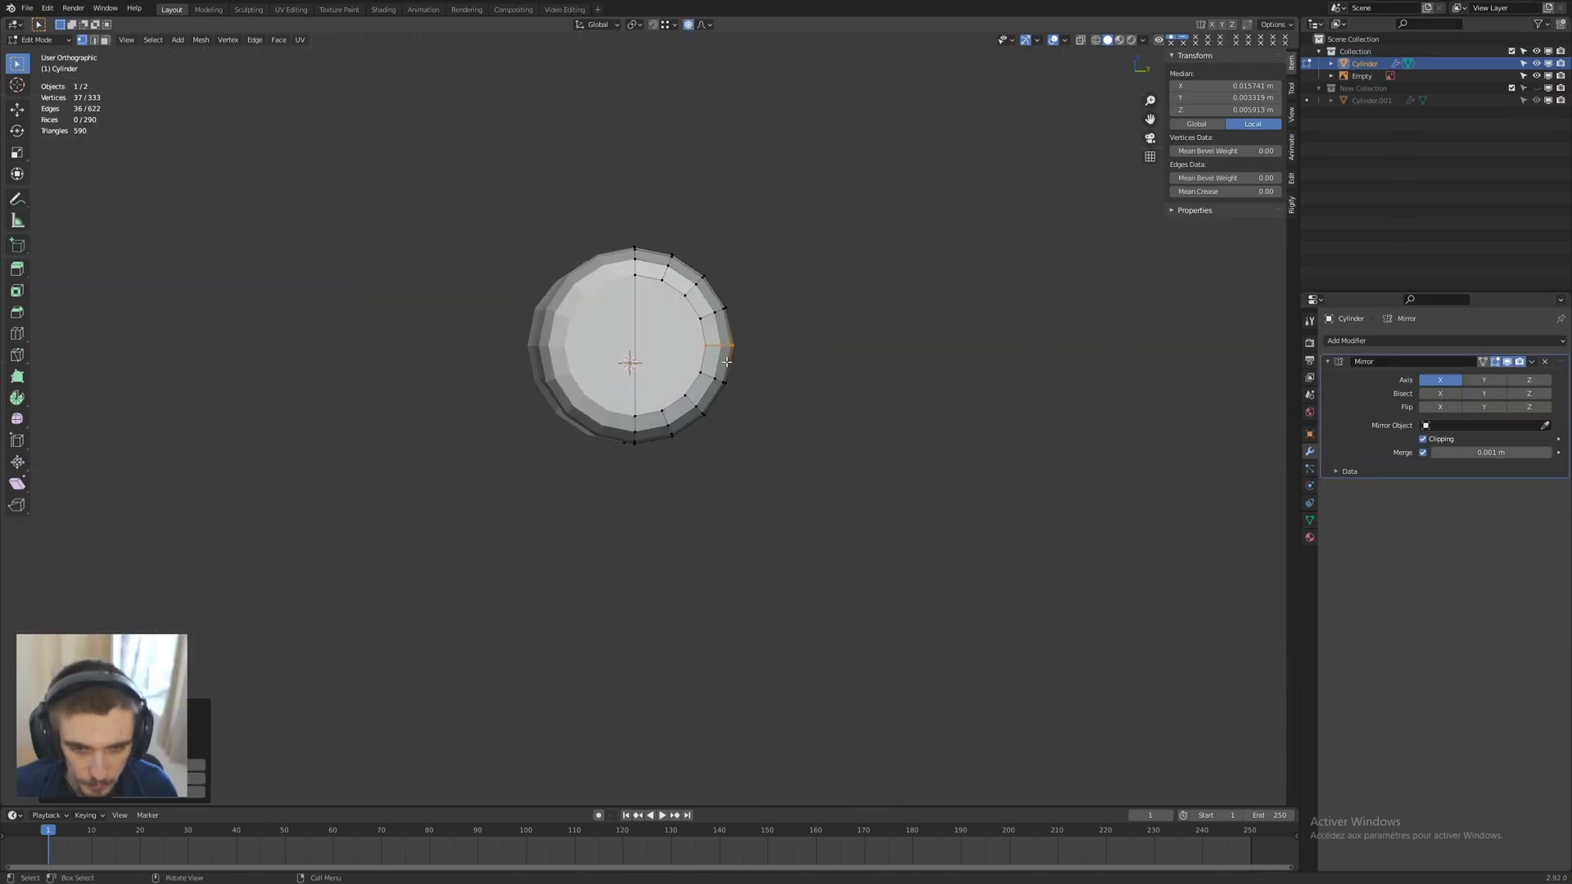
pyautogui.scroll(5, 727, 361)
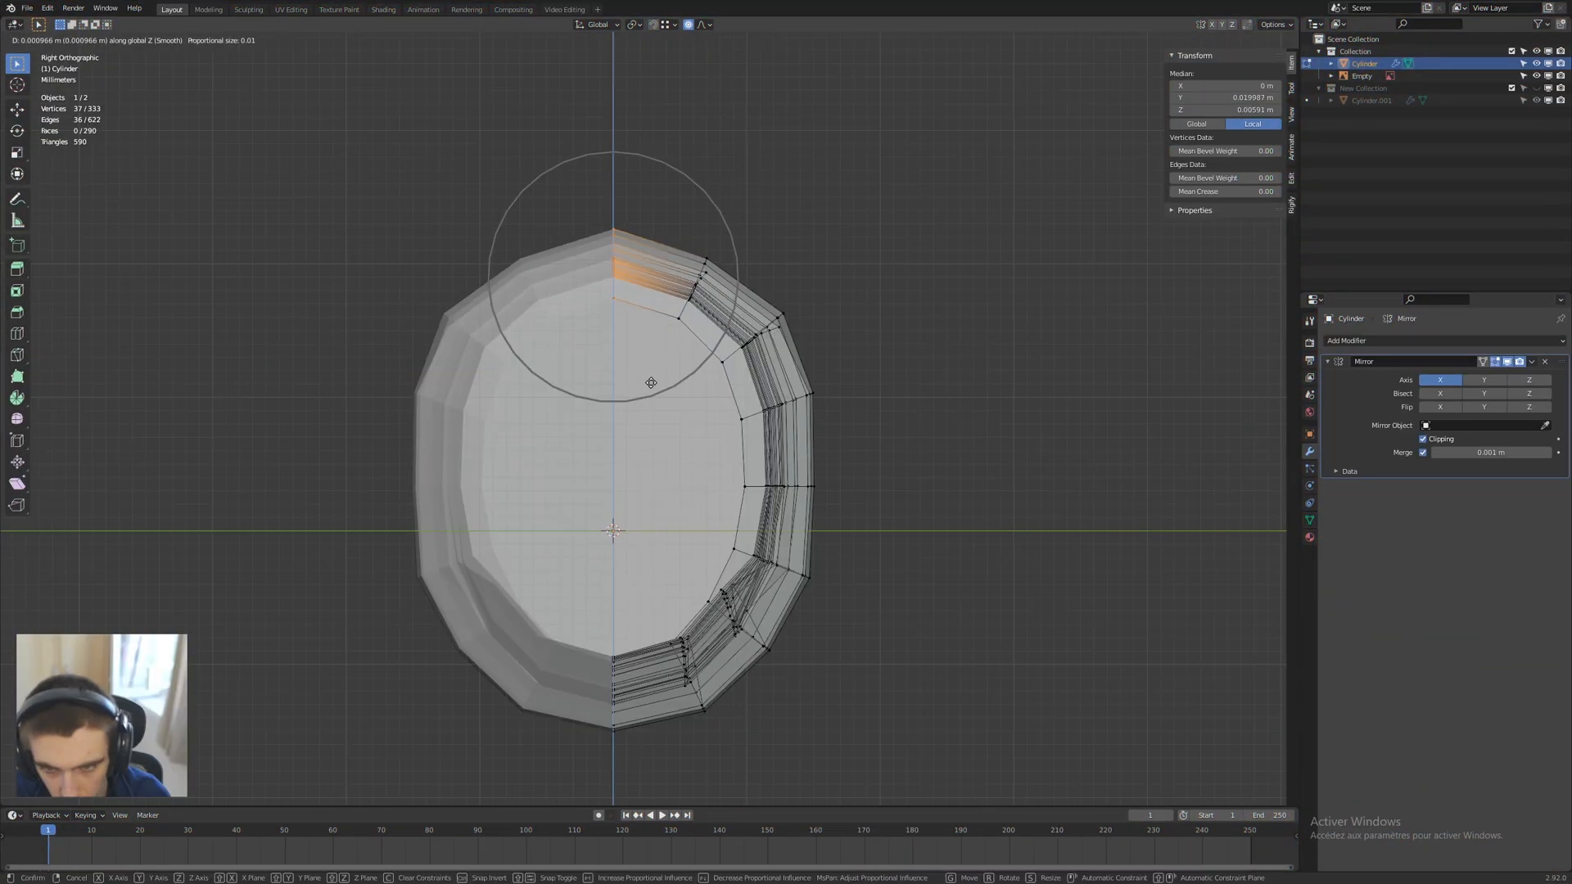
pyautogui.click(649, 379)
pyautogui.moveTo(696, 381); pyautogui.dragTo(814, 307)
pyautogui.press('g')
pyautogui.moveTo(716, 434); pyautogui.dragTo(847, 381)
pyautogui.press('g')
pyautogui.click(848, 403)
pyautogui.press('a')
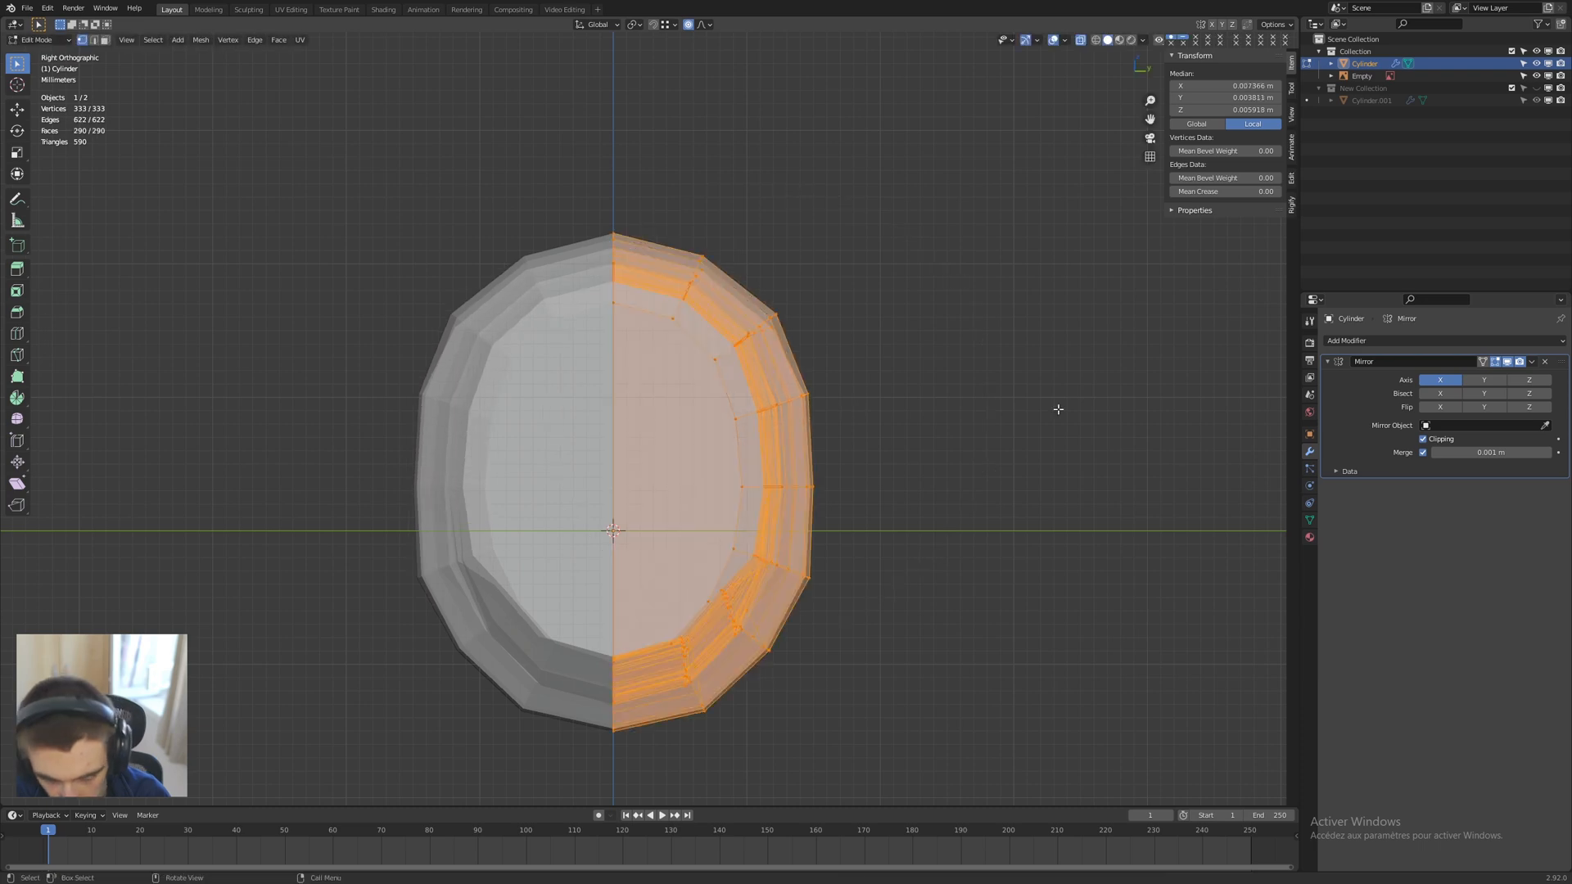
pyautogui.press('s')
pyautogui.press('y')
pyautogui.rightClick(992, 437)
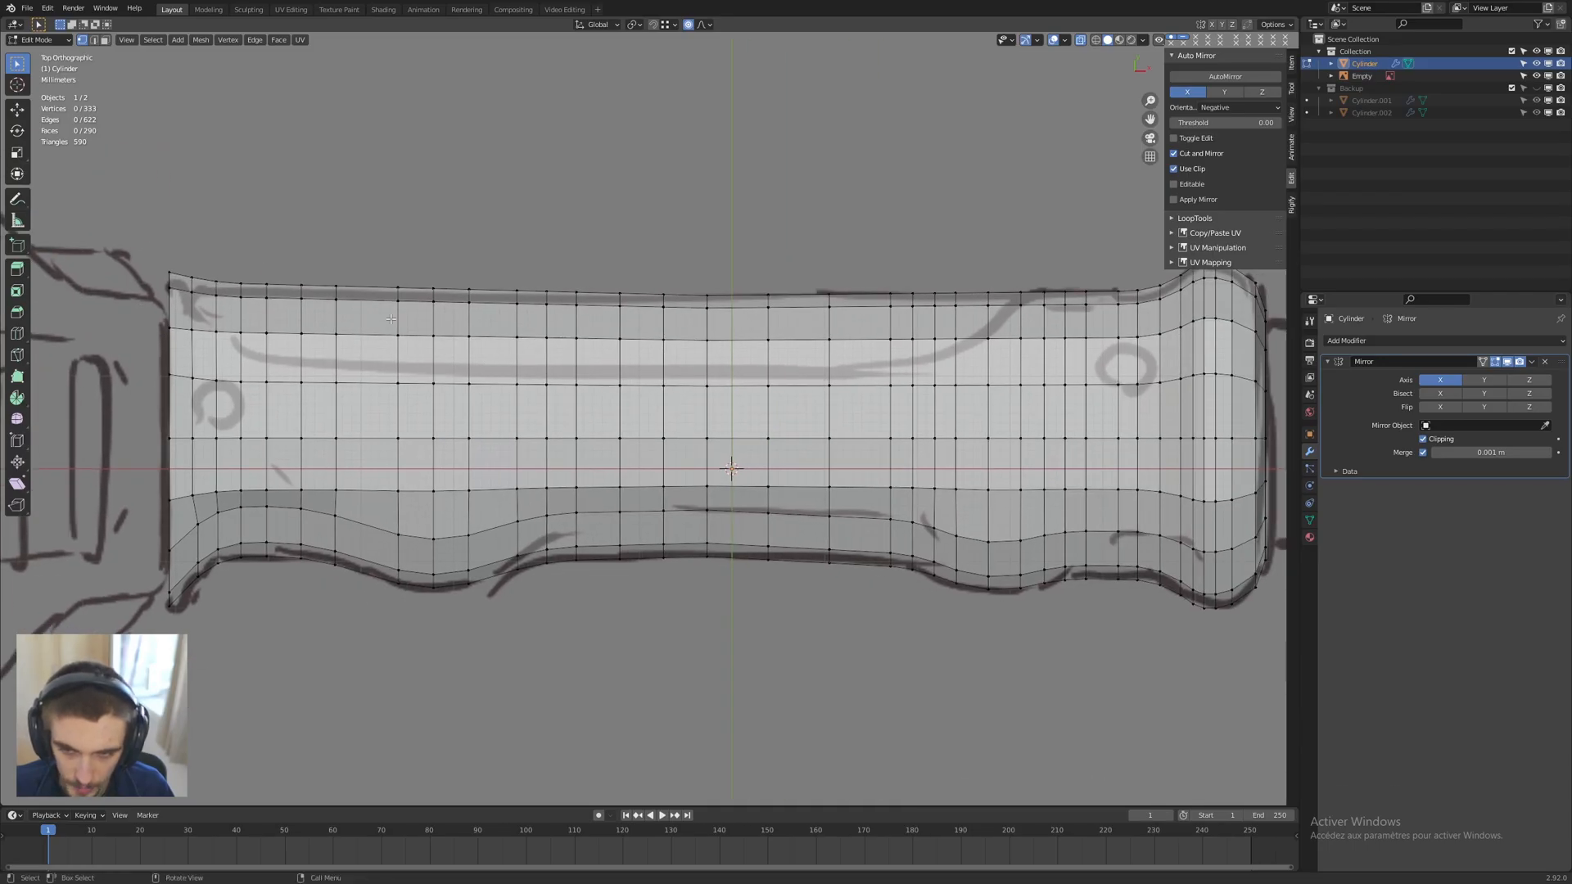
# Step: Knife-cut the handle mesh along the sketch's curved inlay line, from the guard end to the pommel end
pyautogui.keyDown('shift'); pyautogui.moveTo(616, 354); pyautogui.dragTo(698, 361, button='middle'); pyautogui.keyUp('shift')
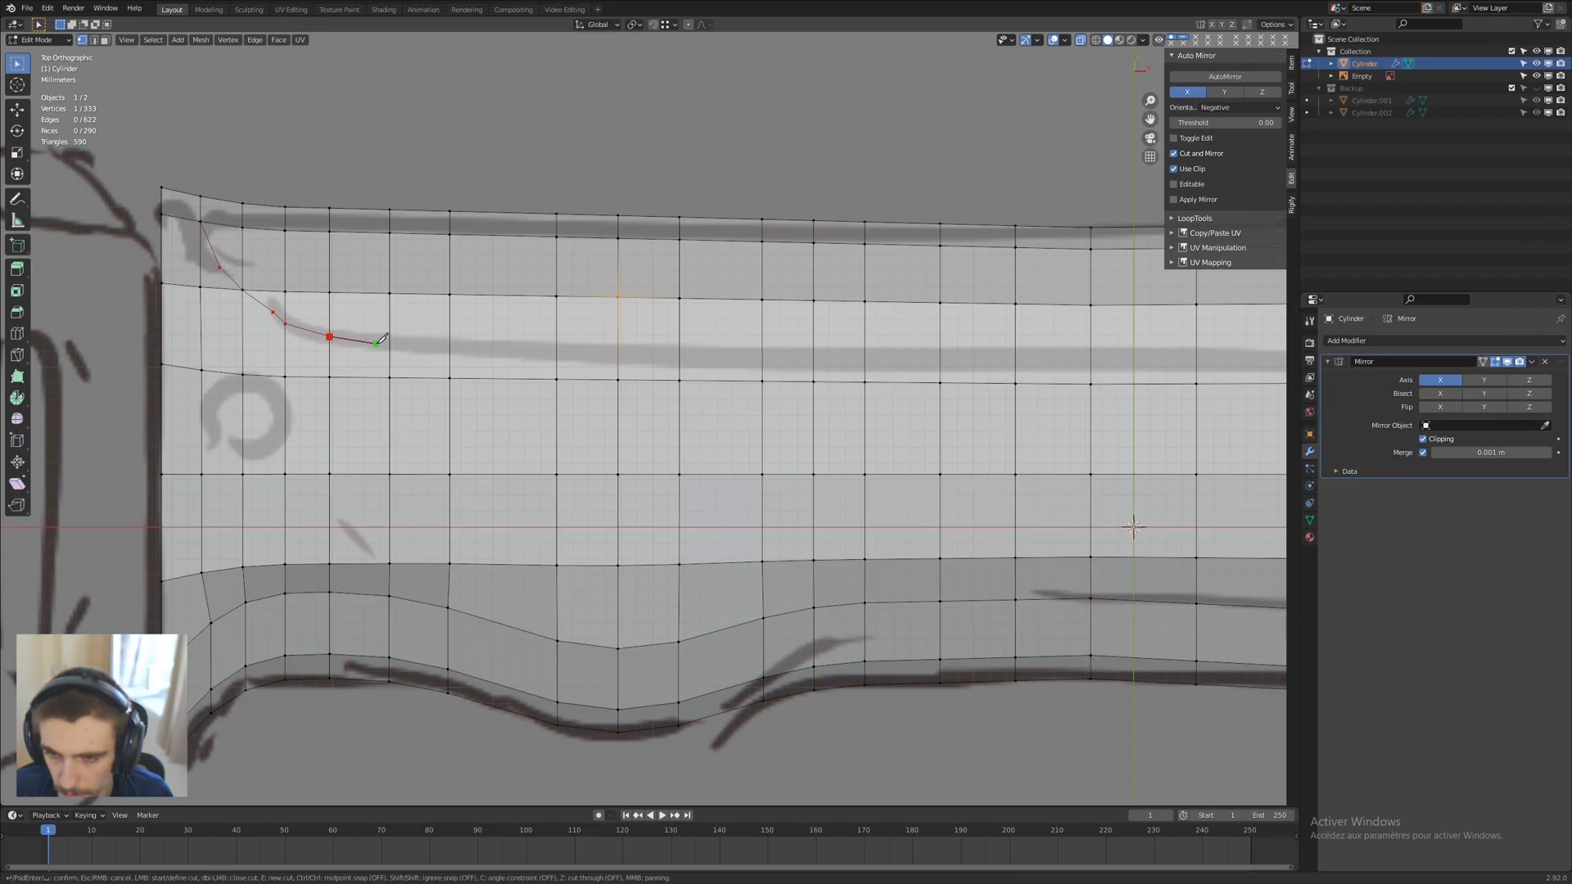
pyautogui.keyDown('shift'); pyautogui.moveTo(1134, 358); pyautogui.dragTo(265, 360, button='middle'); pyautogui.keyUp('shift')
pyautogui.click(327, 361)
pyautogui.click(432, 360)
pyautogui.click(537, 354)
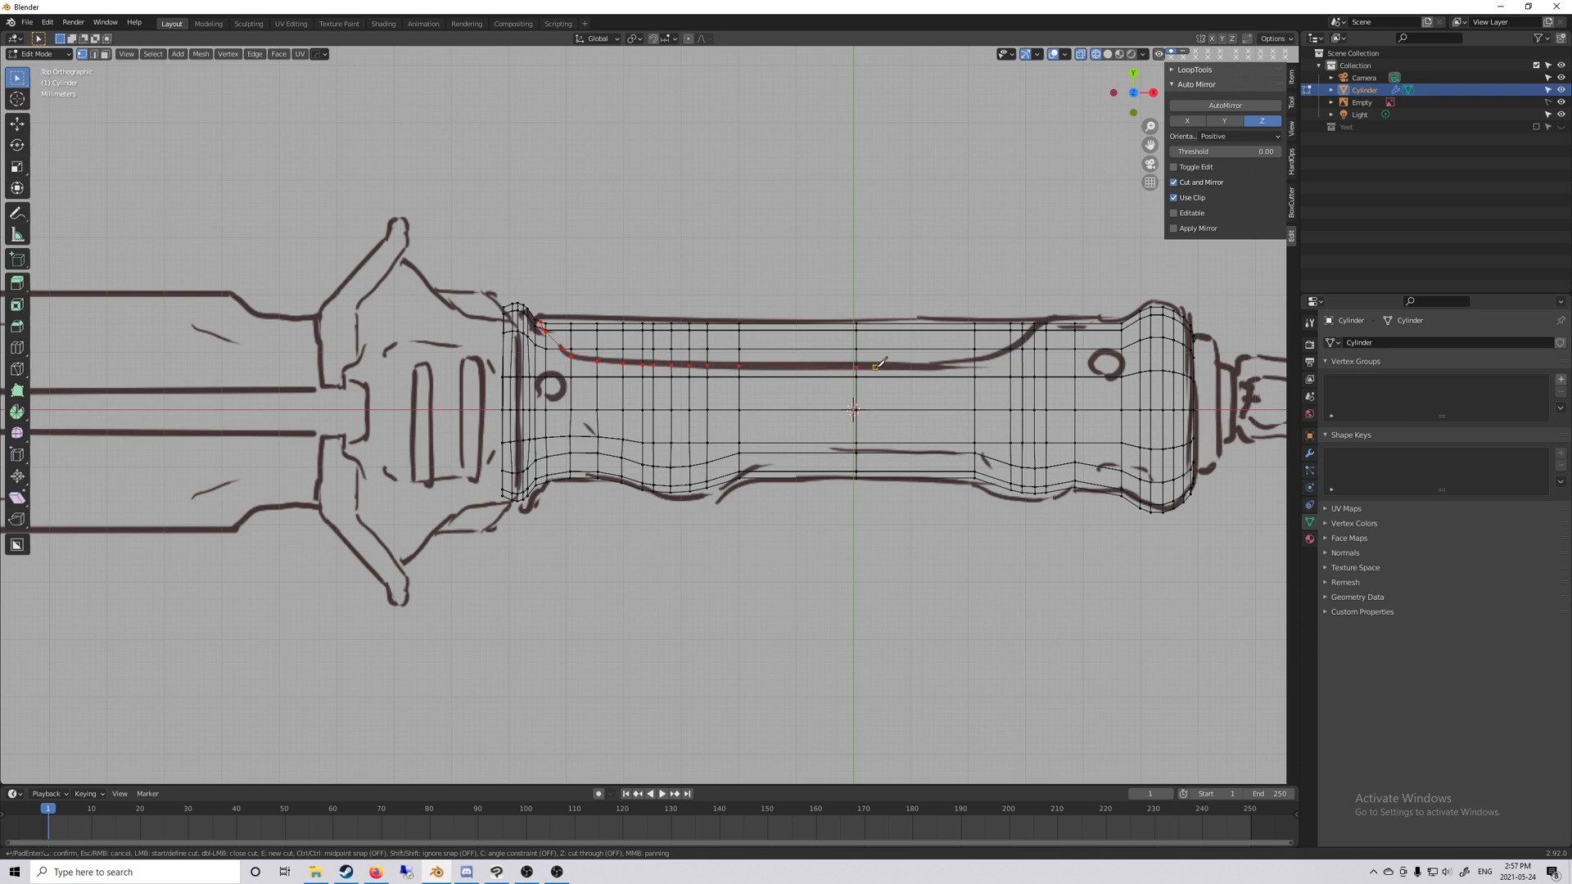
pyautogui.scroll(3, 565, 321)
pyautogui.keyDown('shift'); pyautogui.moveTo(509, 311); pyautogui.dragTo(281, 334, button='middle'); pyautogui.keyUp('shift')
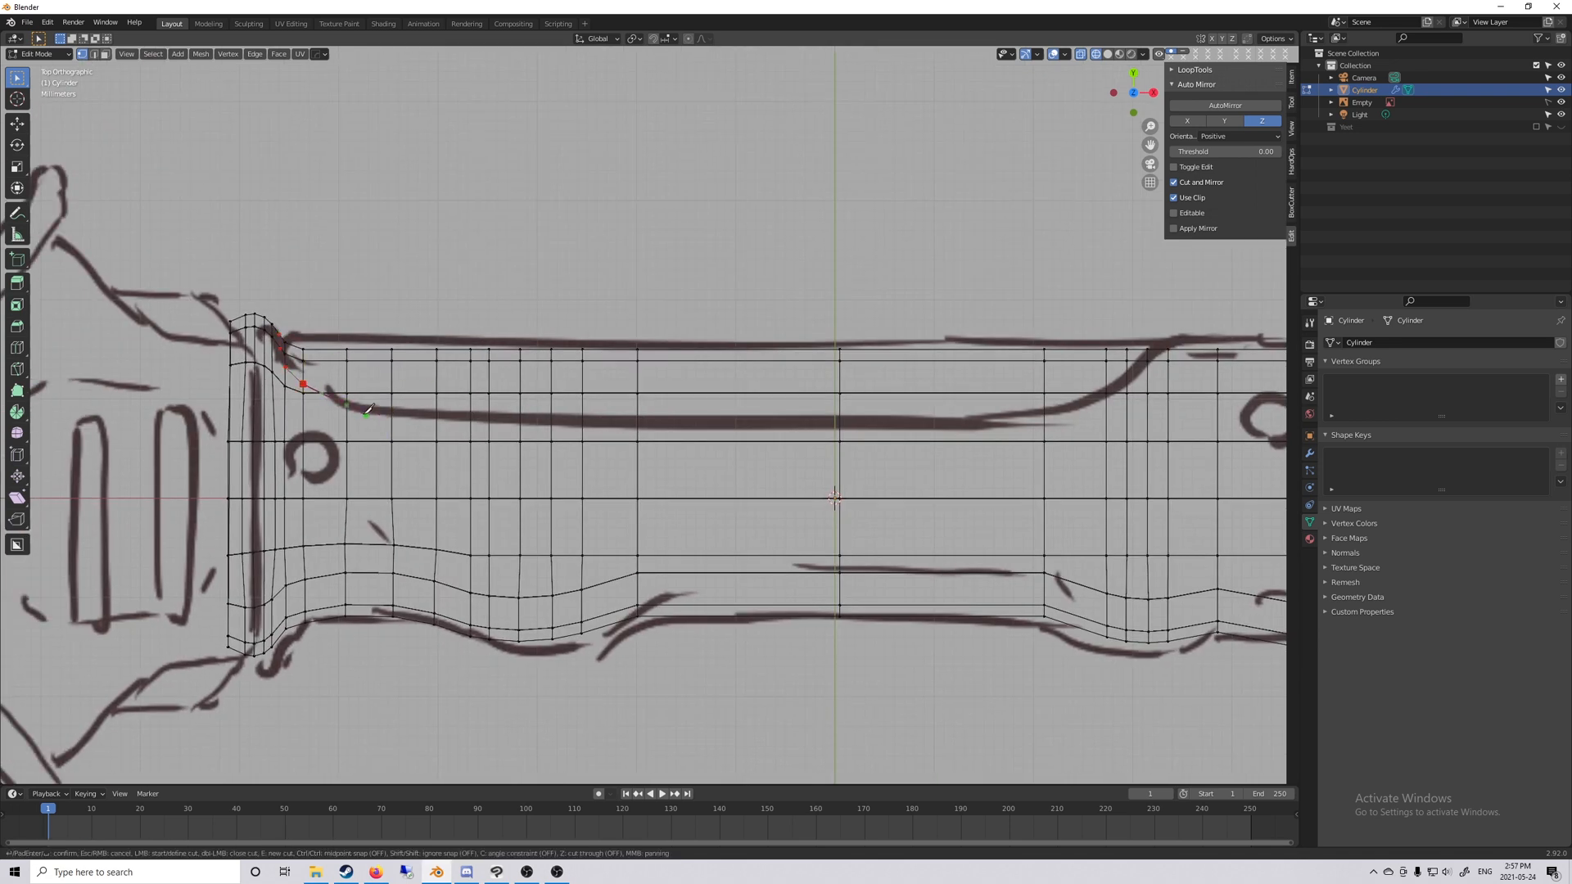
pyautogui.click(839, 424)
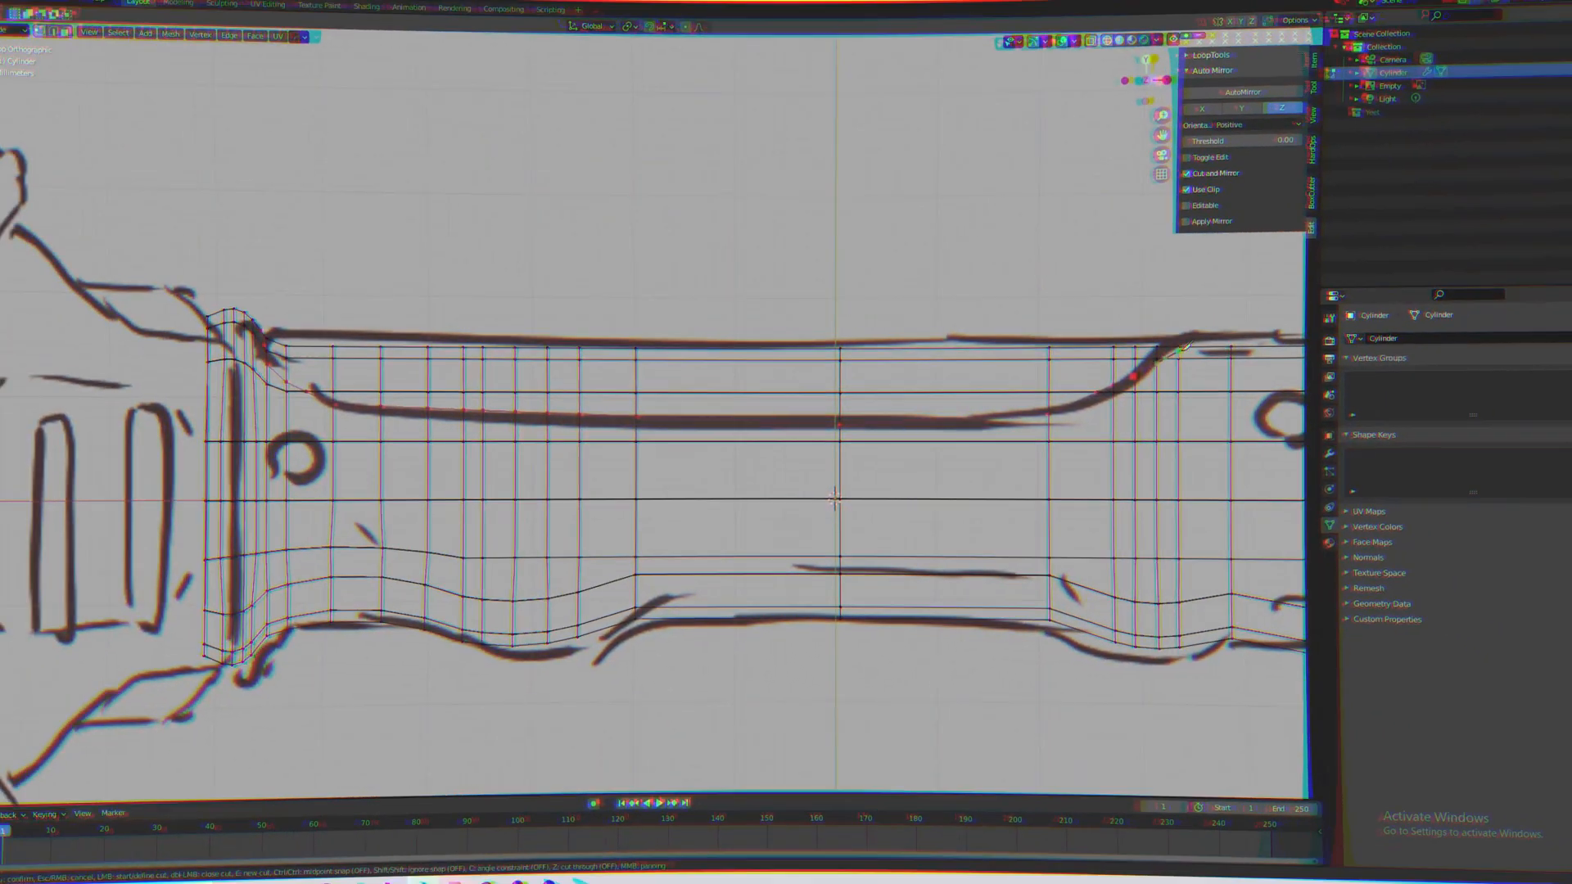
pyautogui.click(1127, 378)
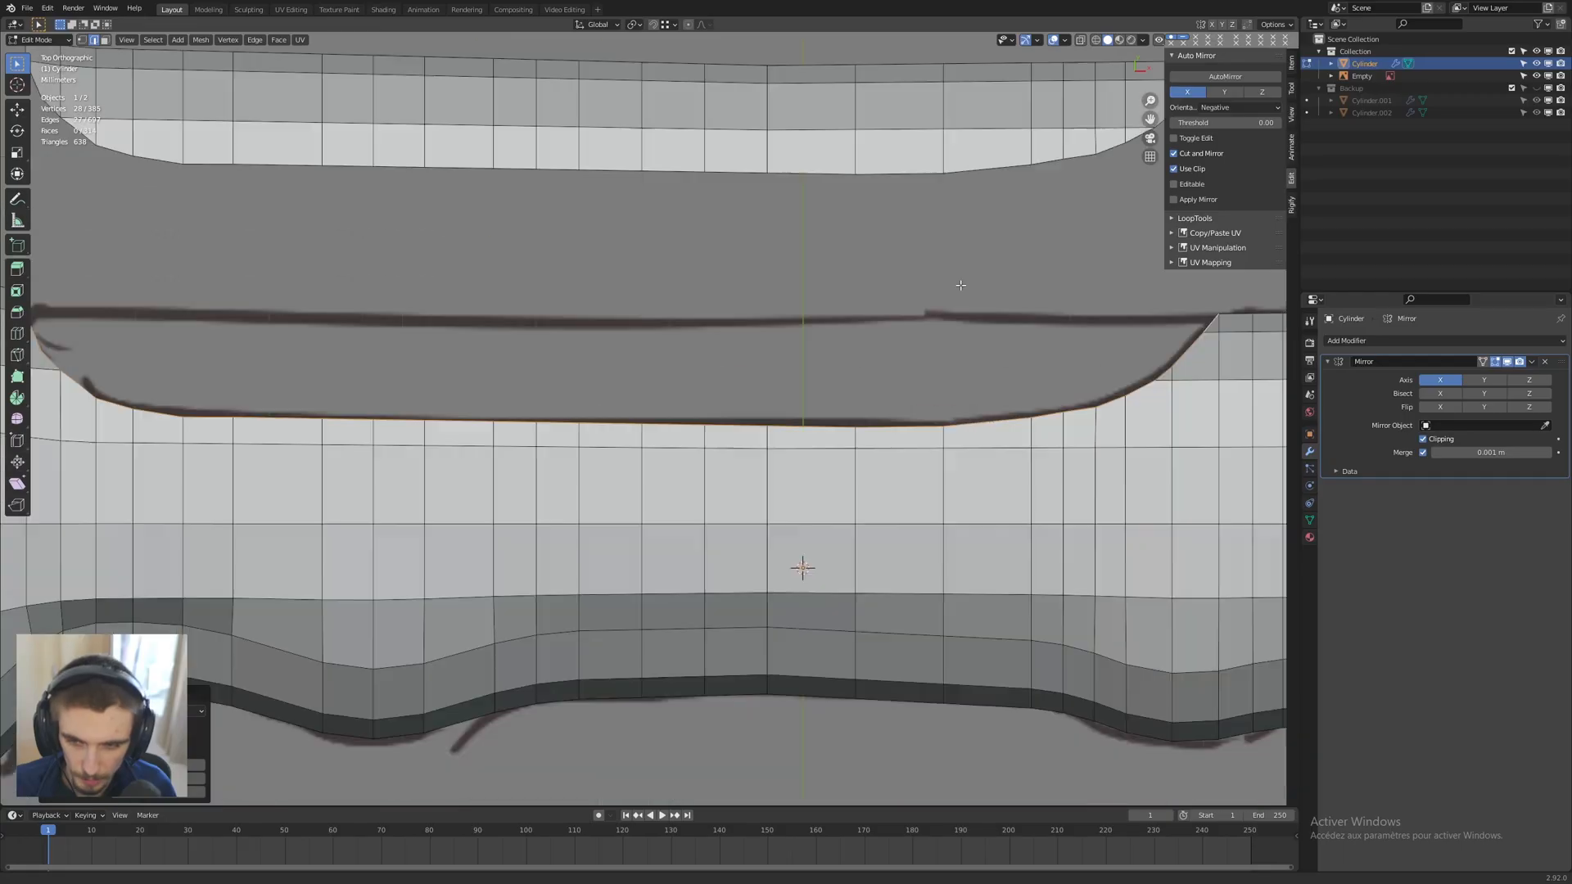
# Step: Rip the mesh along the knife-cut edges to detach the inlay strip from the handle, and inspect both pieces
pyautogui.scroll(-3, 933, 302)
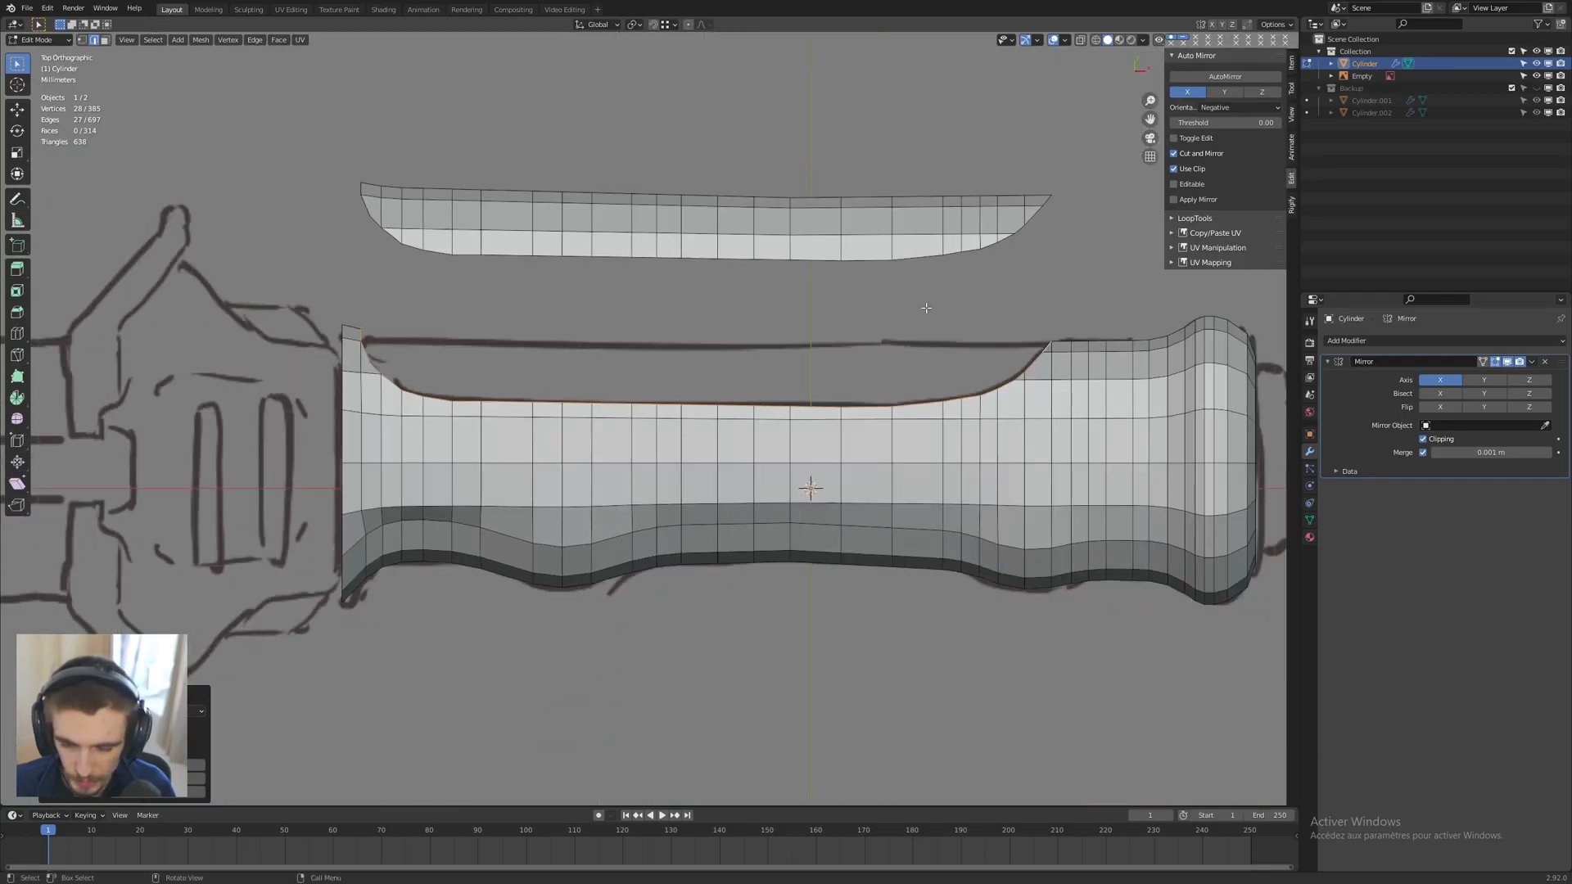
pyautogui.moveTo(563, 362); pyautogui.dragTo(707, 285, button='middle')
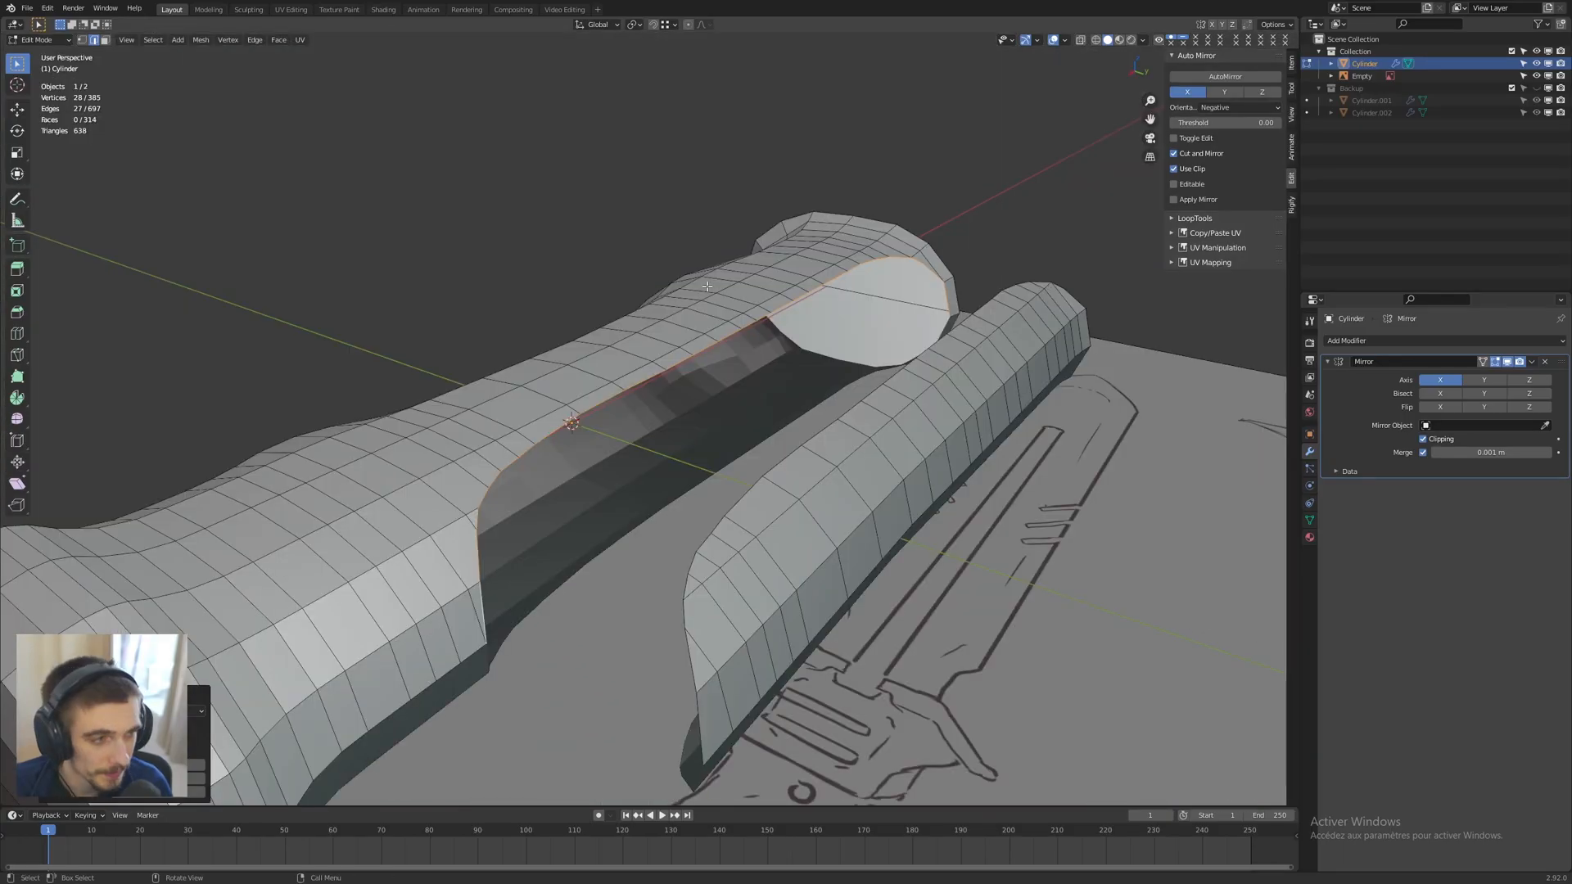
pyautogui.press('KP_7')
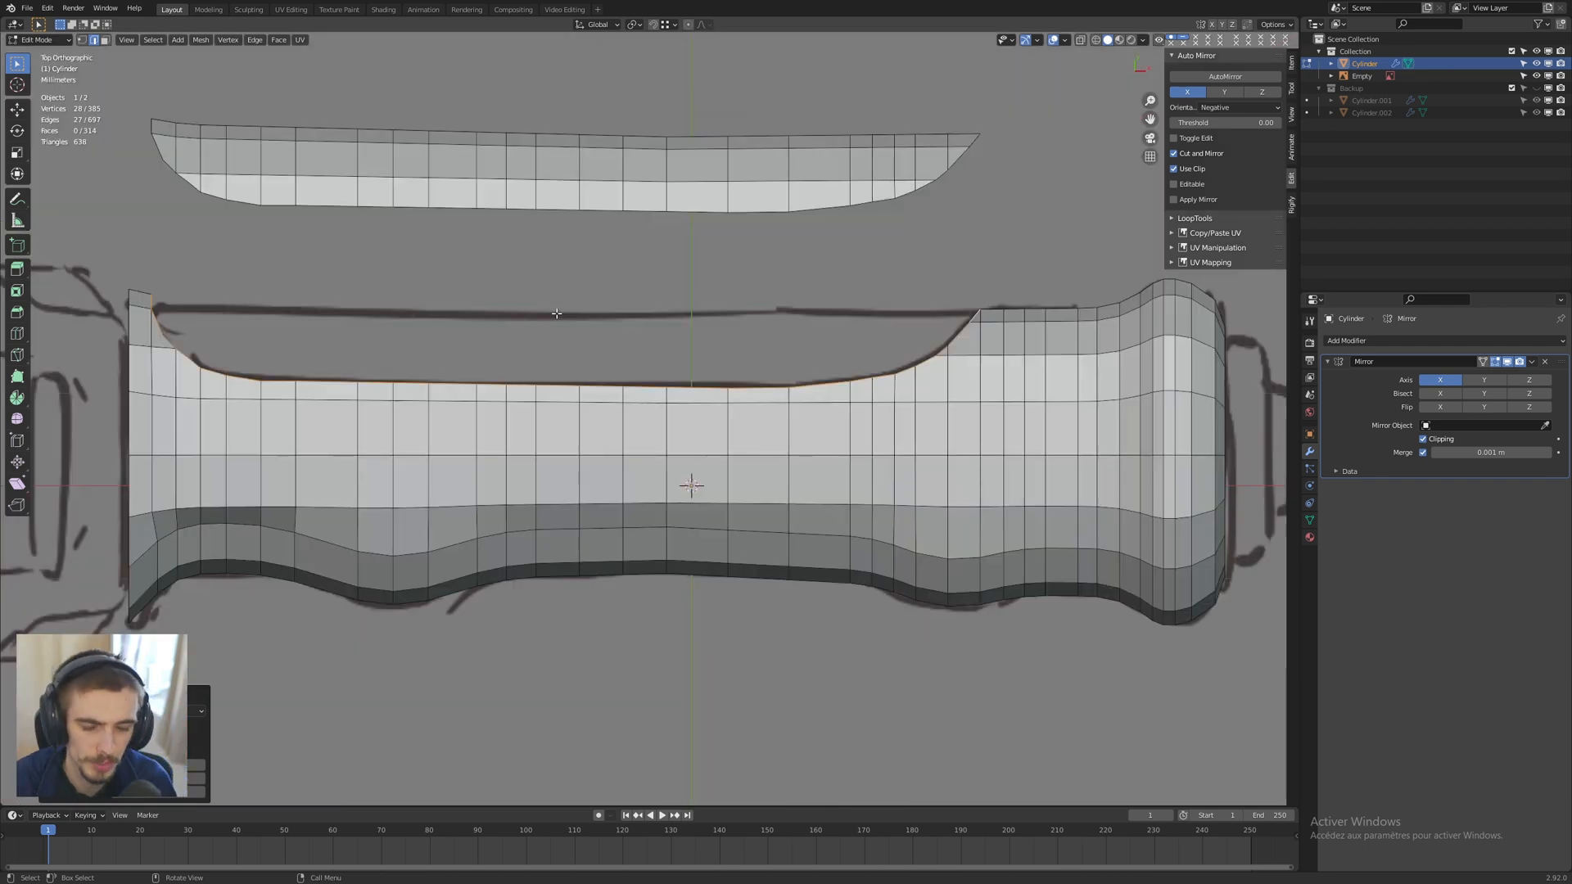
pyautogui.press('v')
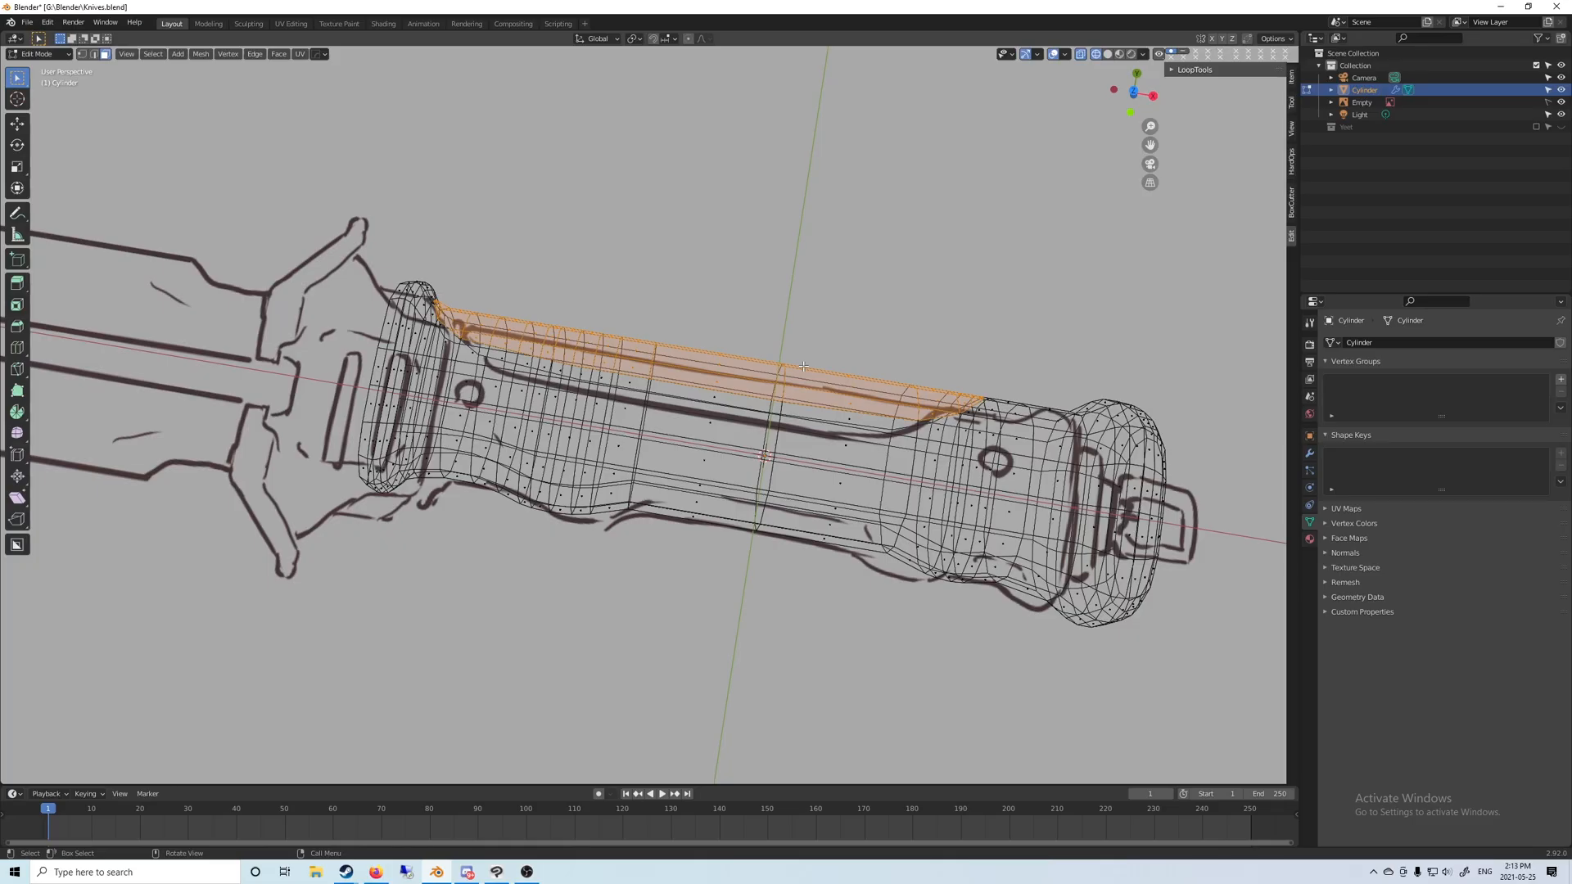
pyautogui.moveTo(737, 458); pyautogui.dragTo(771, 346, button='middle')
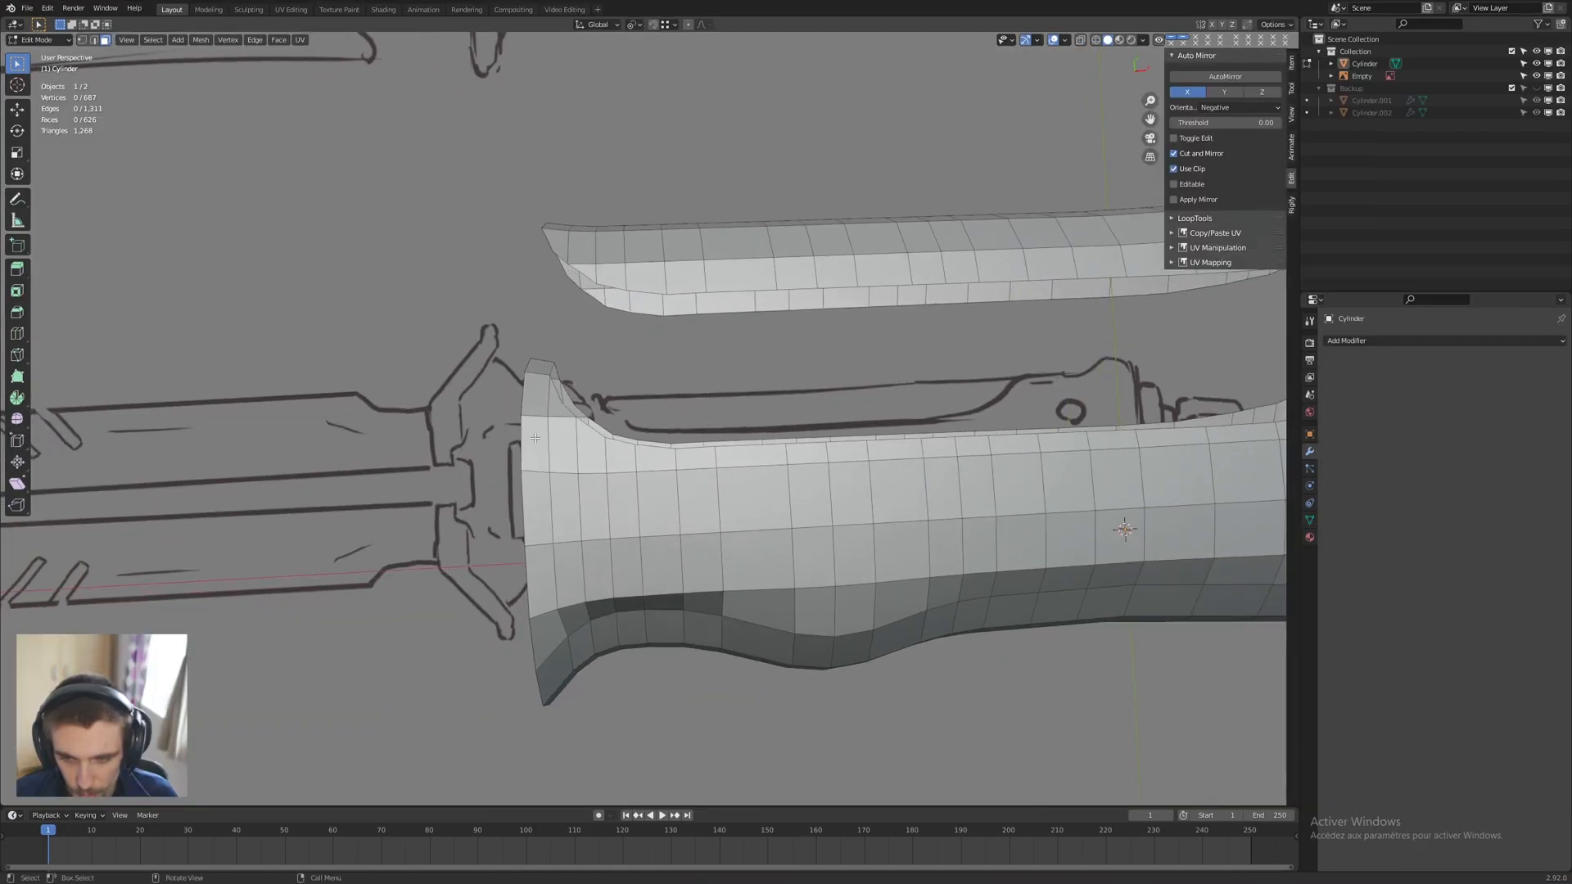
pyautogui.moveTo(491, 458); pyautogui.dragTo(459, 432, button='middle')
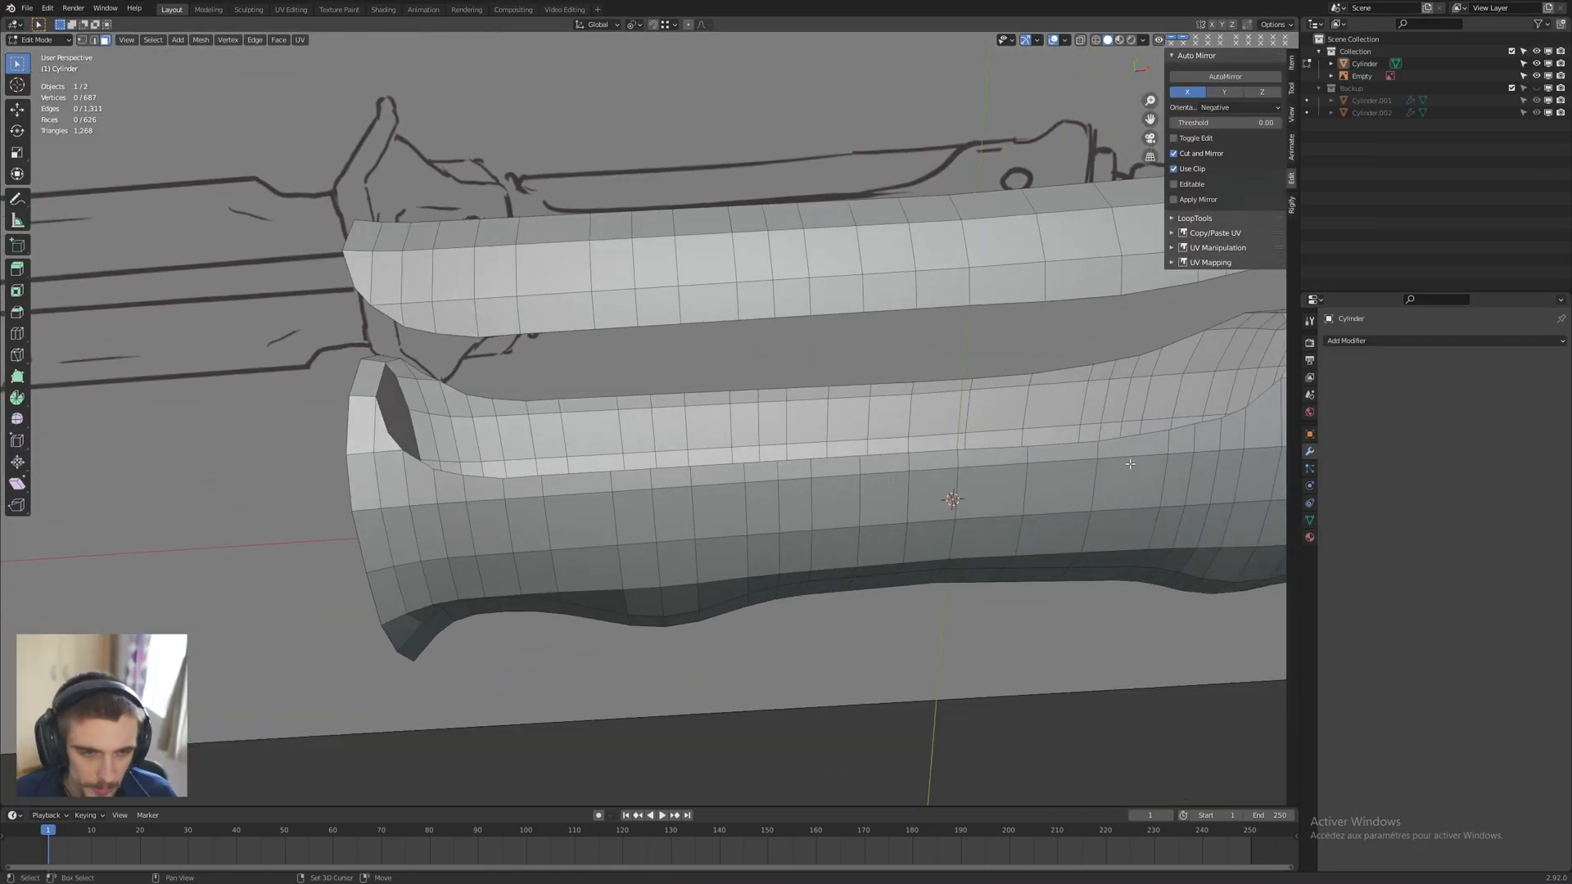
pyautogui.moveTo(1130, 465); pyautogui.dragTo(856, 425, button='middle')
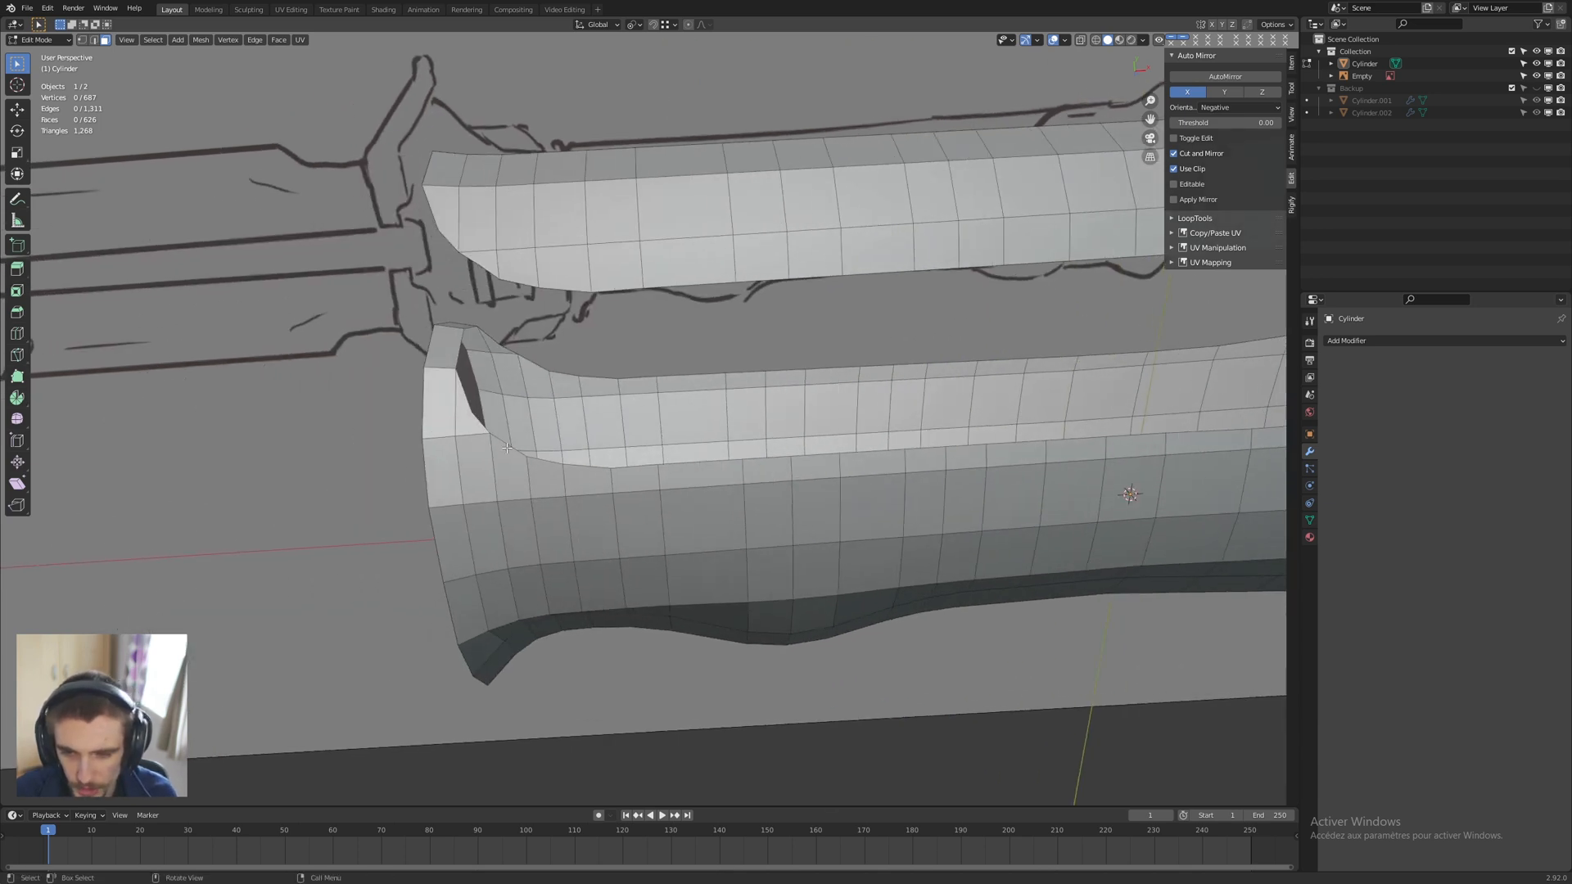
pyautogui.moveTo(507, 448); pyautogui.dragTo(586, 452, button='middle')
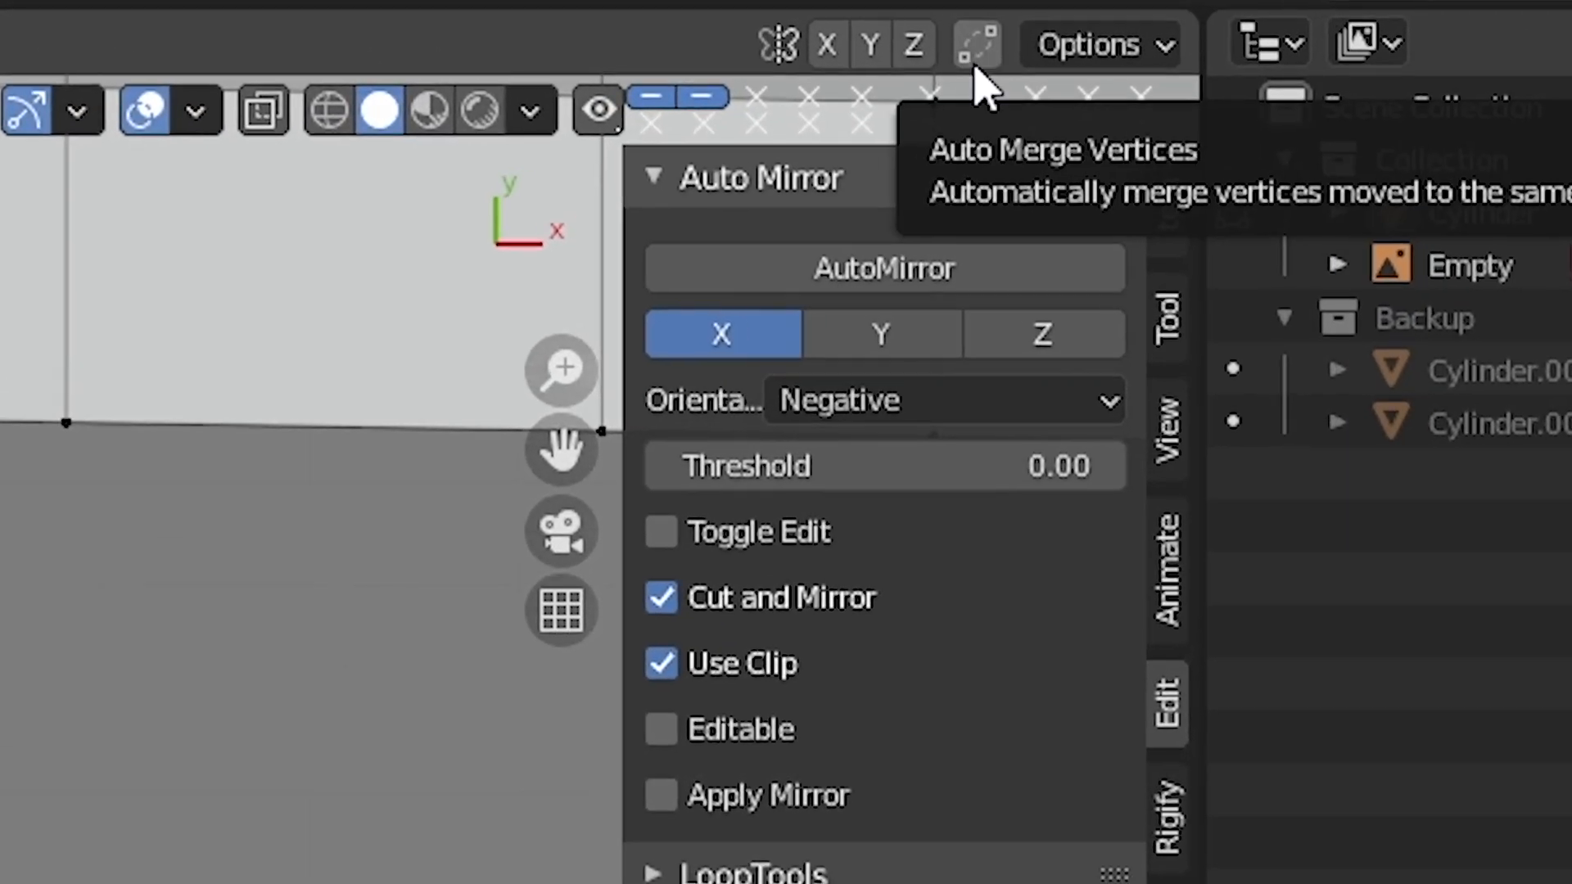
# Step: Turn on Auto Merge Vertices, select the whole mesh and merge its overlapping vertices by distance
pyautogui.click(978, 45)
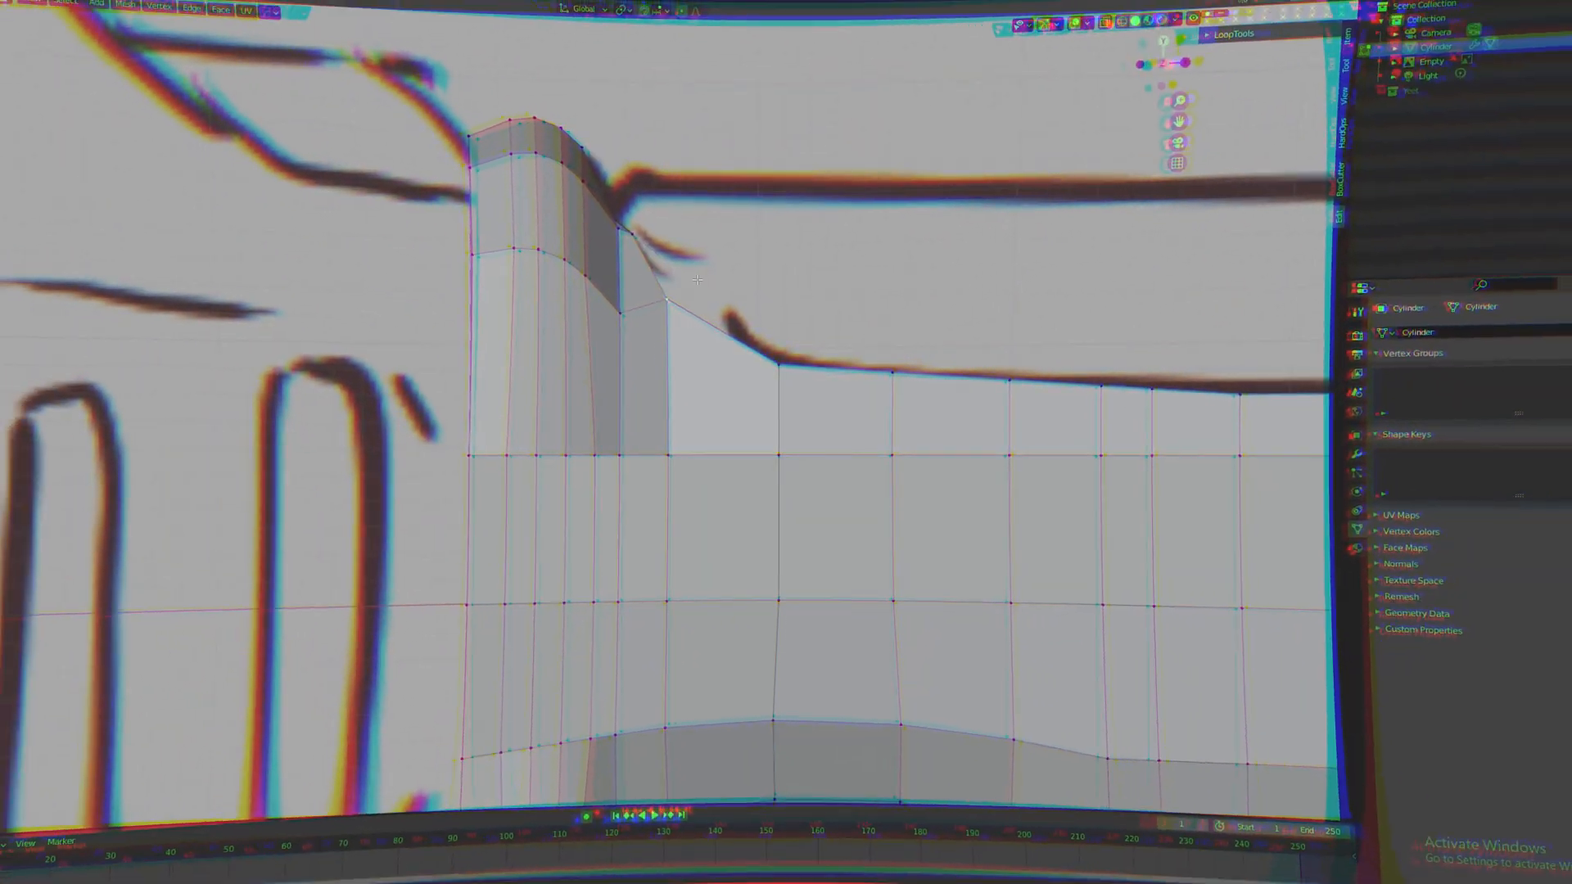
pyautogui.press('a')
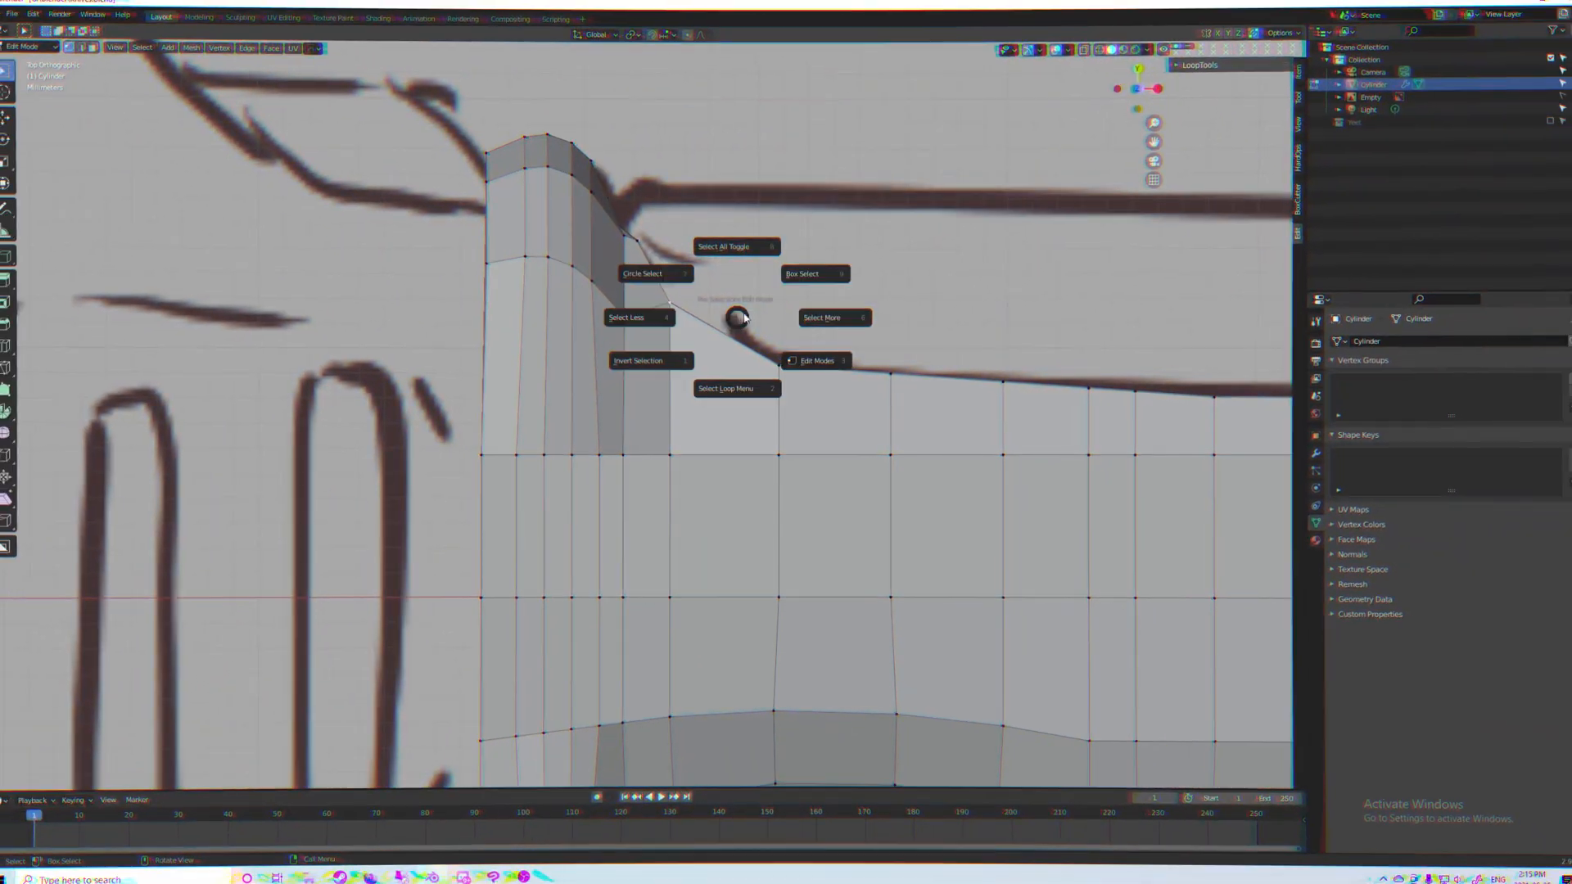
pyautogui.scroll(-4, 747, 297)
pyautogui.press('m')
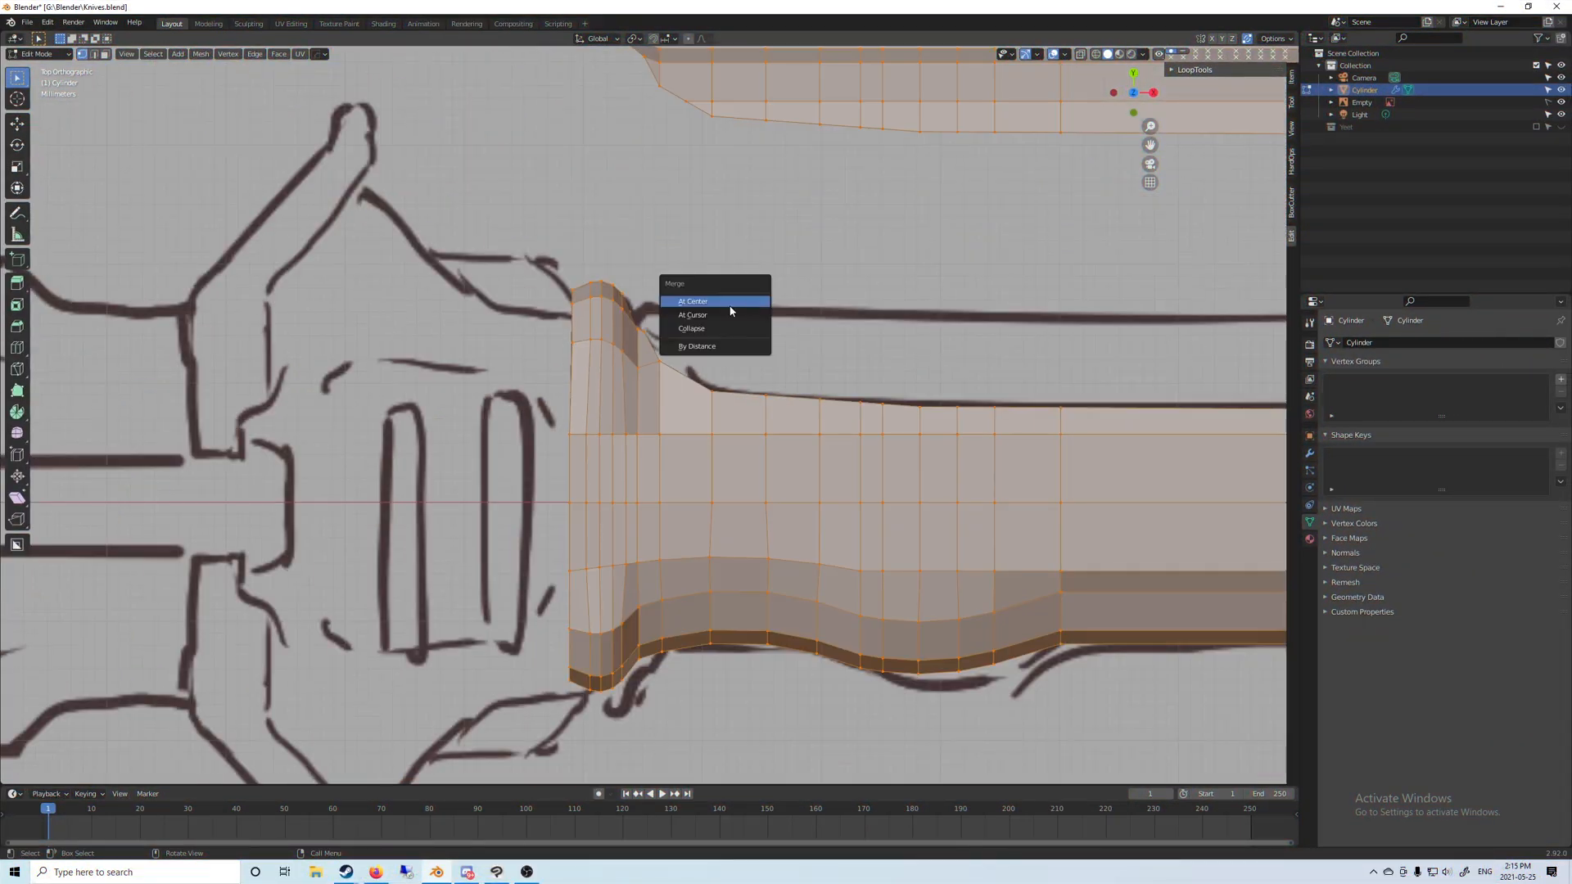
# Step: Examine the vertices at the handle's guard end in both wireframe and solid shading
pyautogui.moveTo(713, 369); pyautogui.dragTo(724, 455, button='middle')
pyautogui.scroll(-6, 680, 358)
pyautogui.click(680, 358)
pyautogui.scroll(5, 715, 474)
pyautogui.scroll(-1, 714, 474)
pyautogui.click(769, 402)
pyautogui.hotkey('shift', 'z')
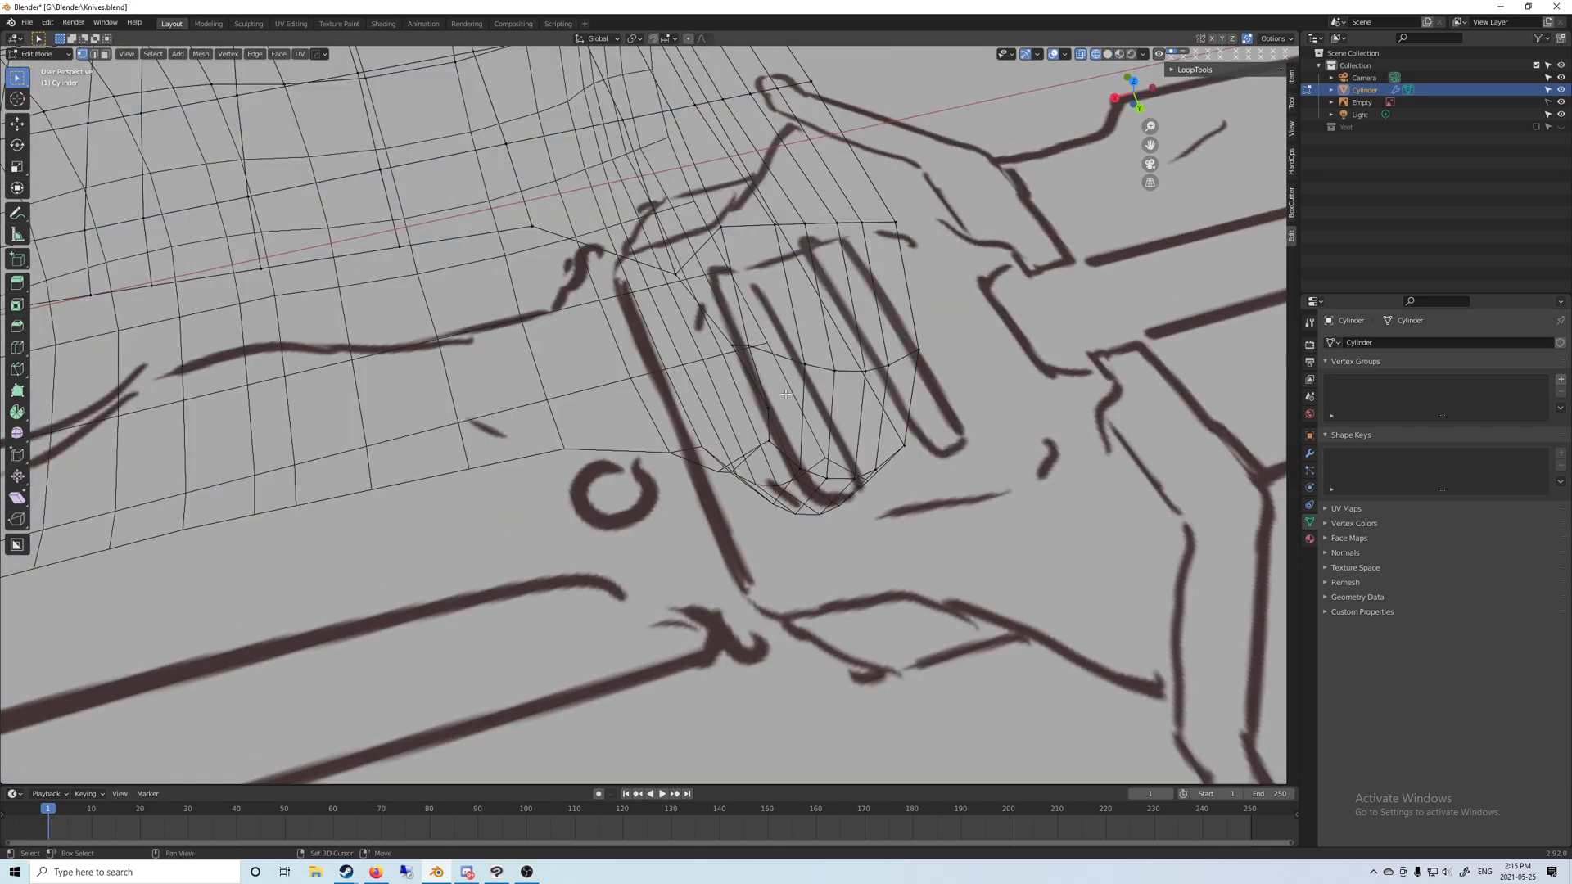
pyautogui.hotkey('shift', 'z')
pyautogui.moveTo(768, 402); pyautogui.dragTo(679, 396, button='middle')
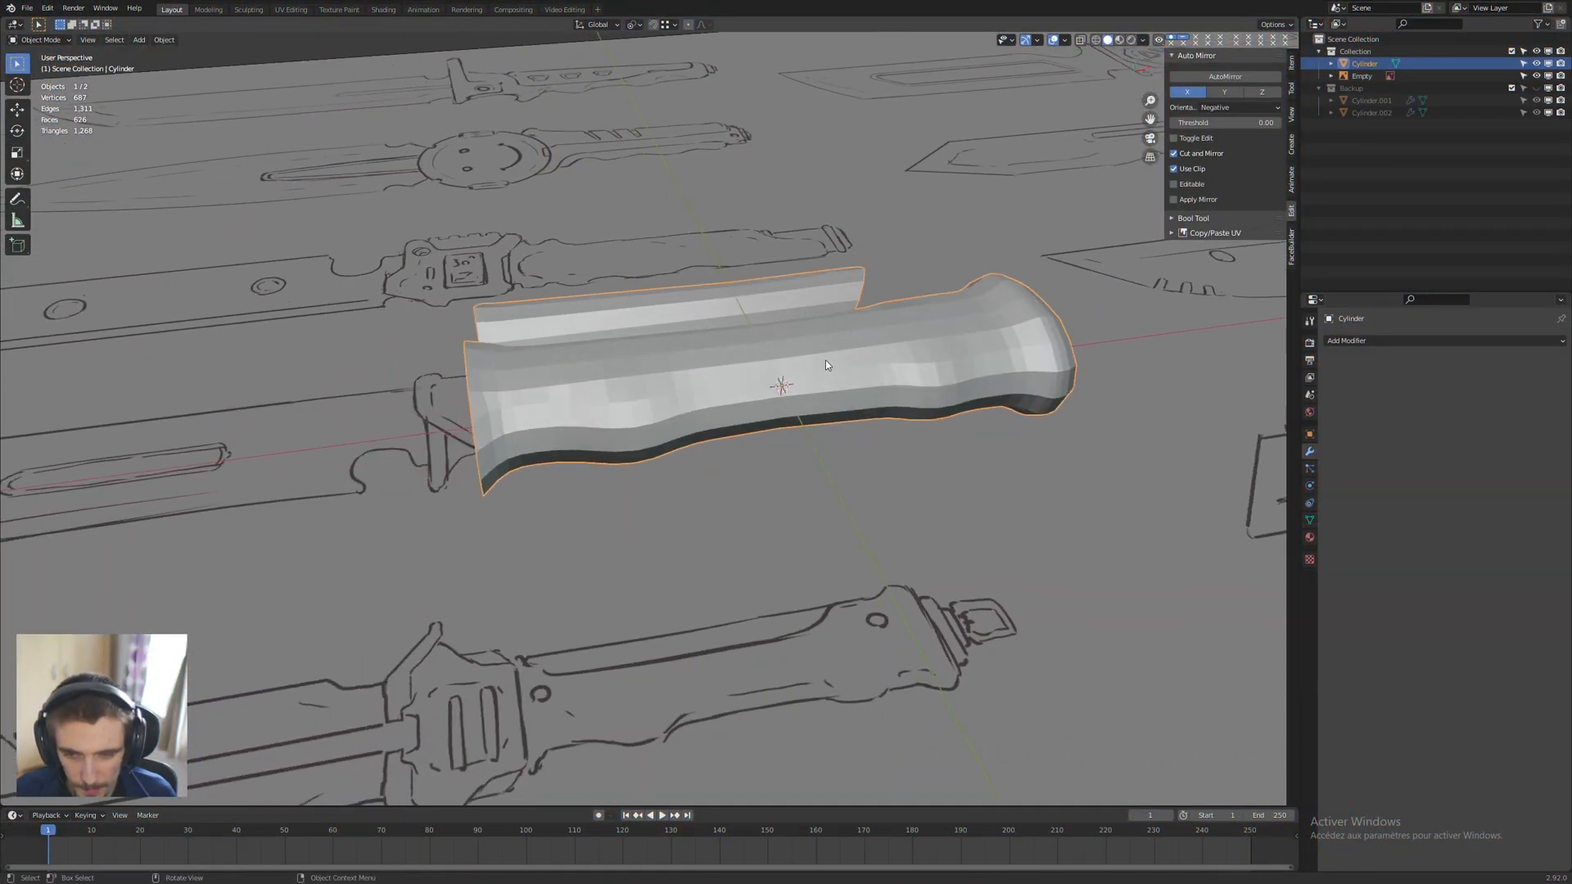
# Step: Apply the handle's Mirror modifier
pyautogui.moveTo(826, 365); pyautogui.dragTo(475, 433, button='middle')
pyautogui.scroll(1, 803, 424)
pyautogui.scroll(1, 798, 458)
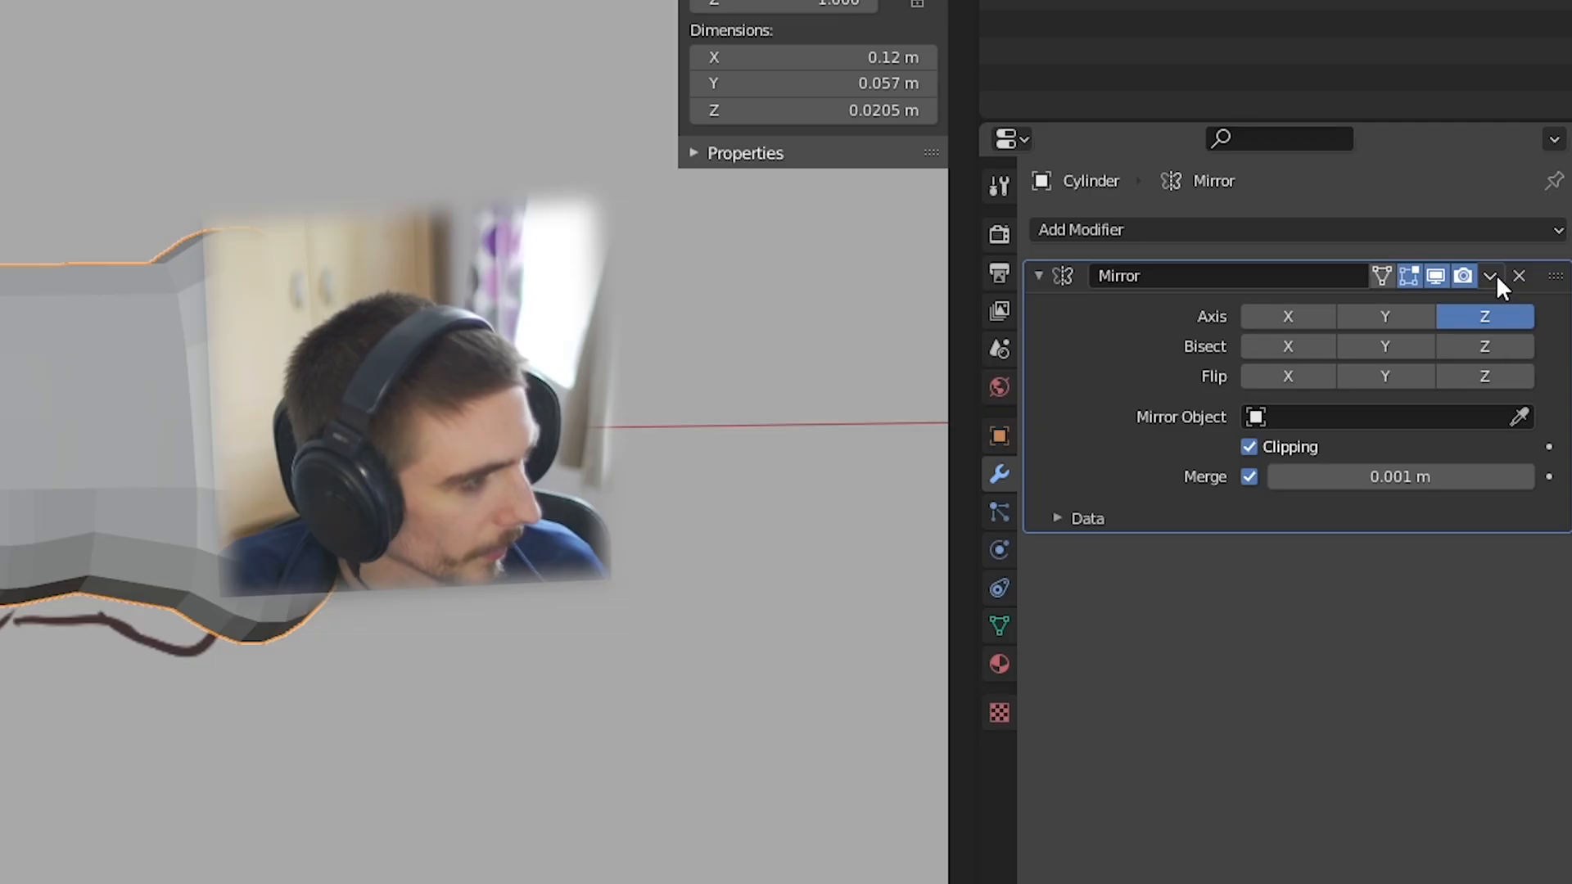
pyautogui.click(1492, 275)
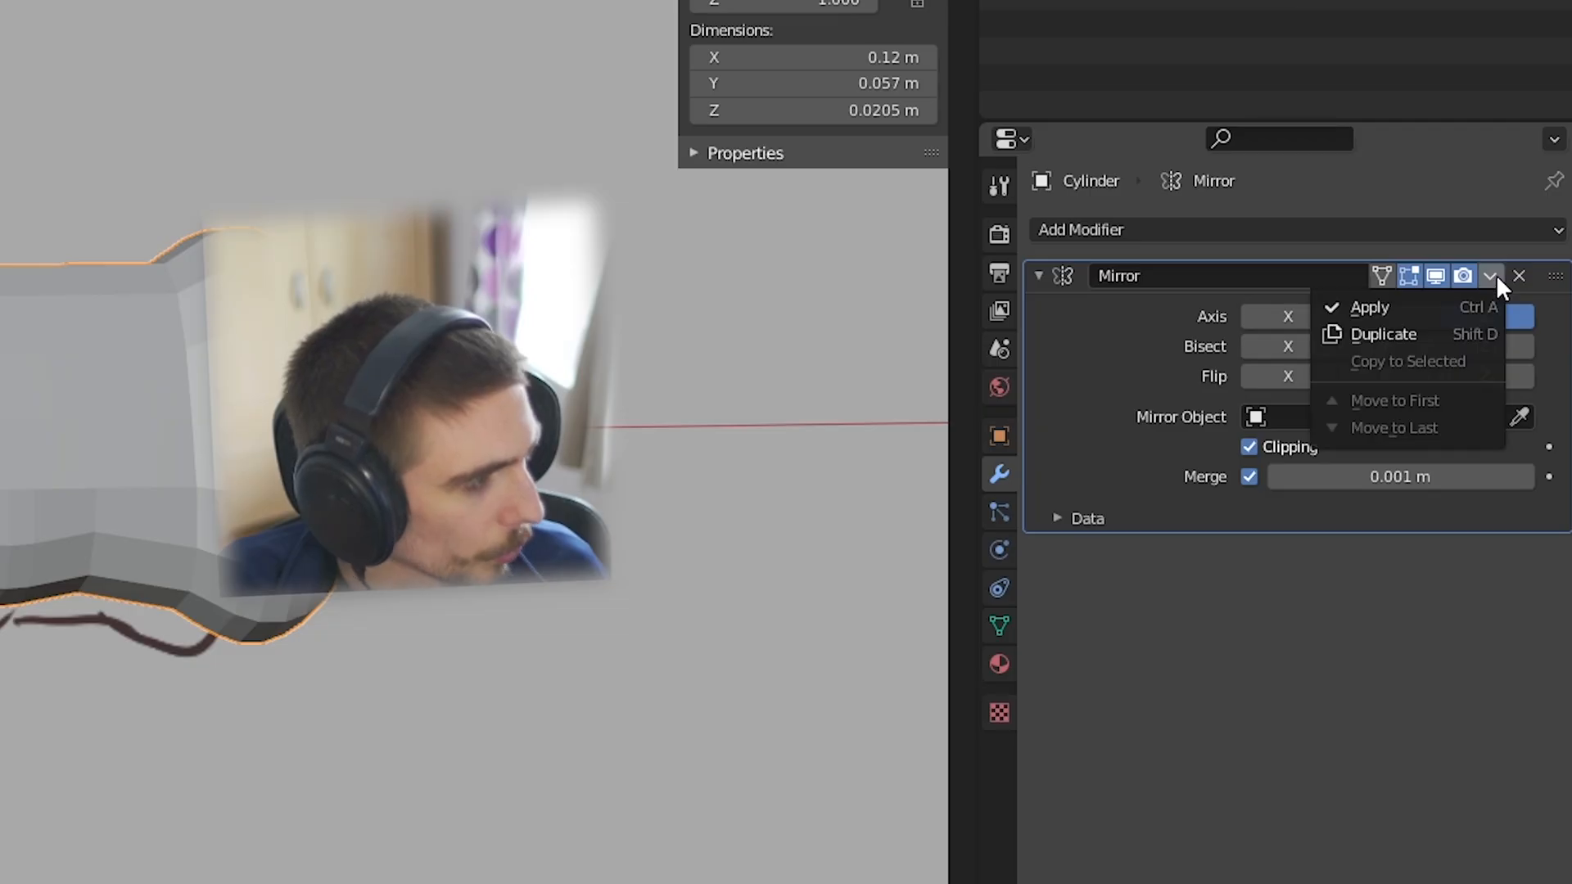
pyautogui.click(1393, 308)
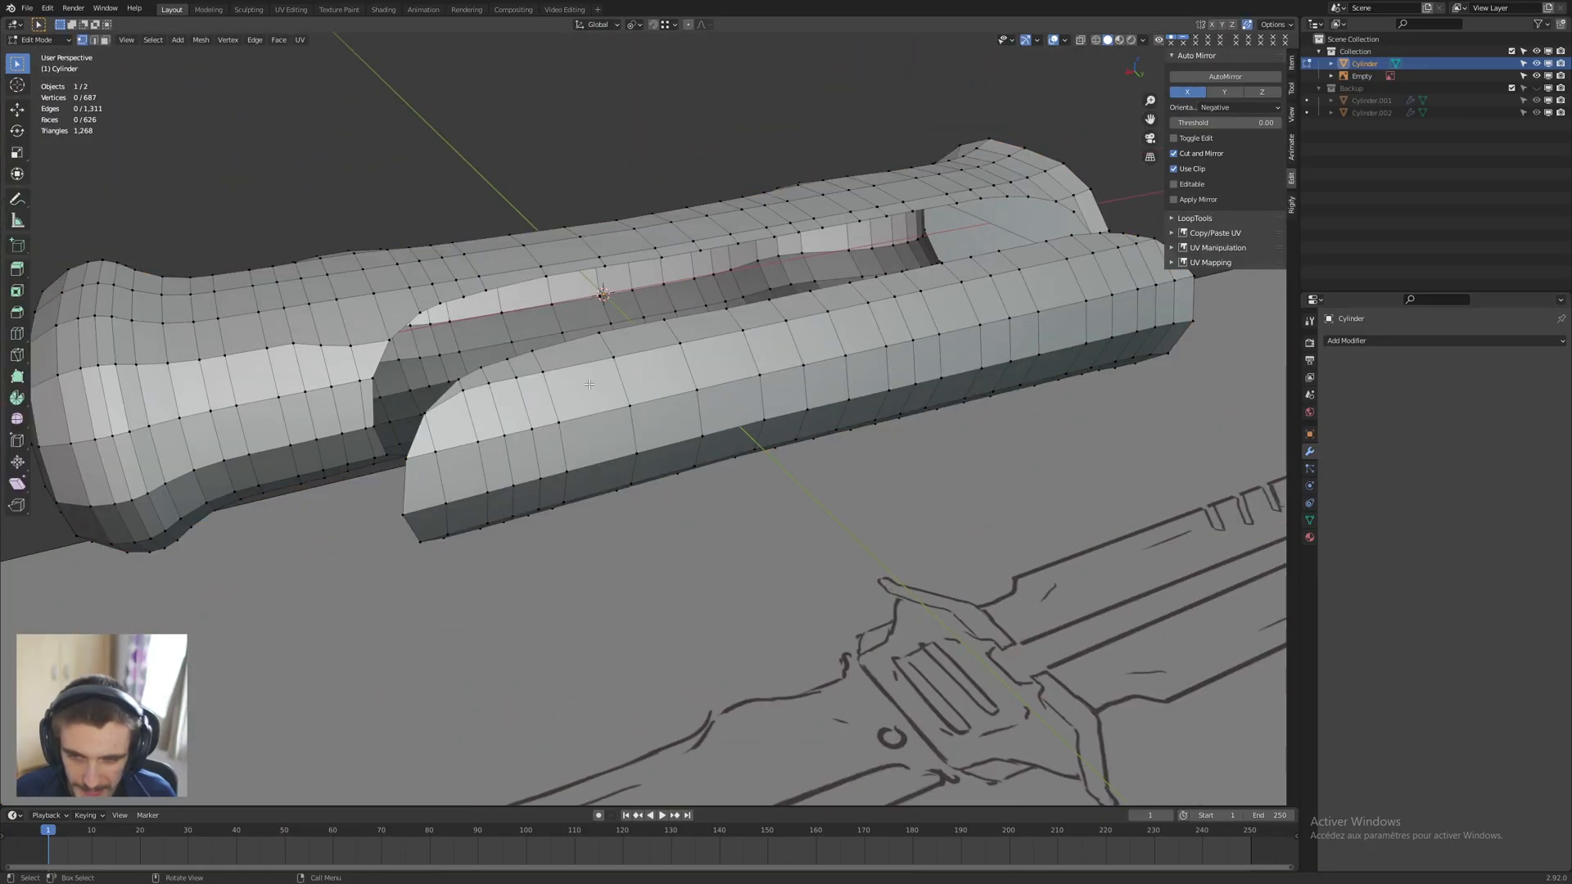
# Step: Select the open edge loop around the handle's cut-out and close it with Grid Fill
pyautogui.moveTo(589, 384); pyautogui.dragTo(649, 470, button='middle')
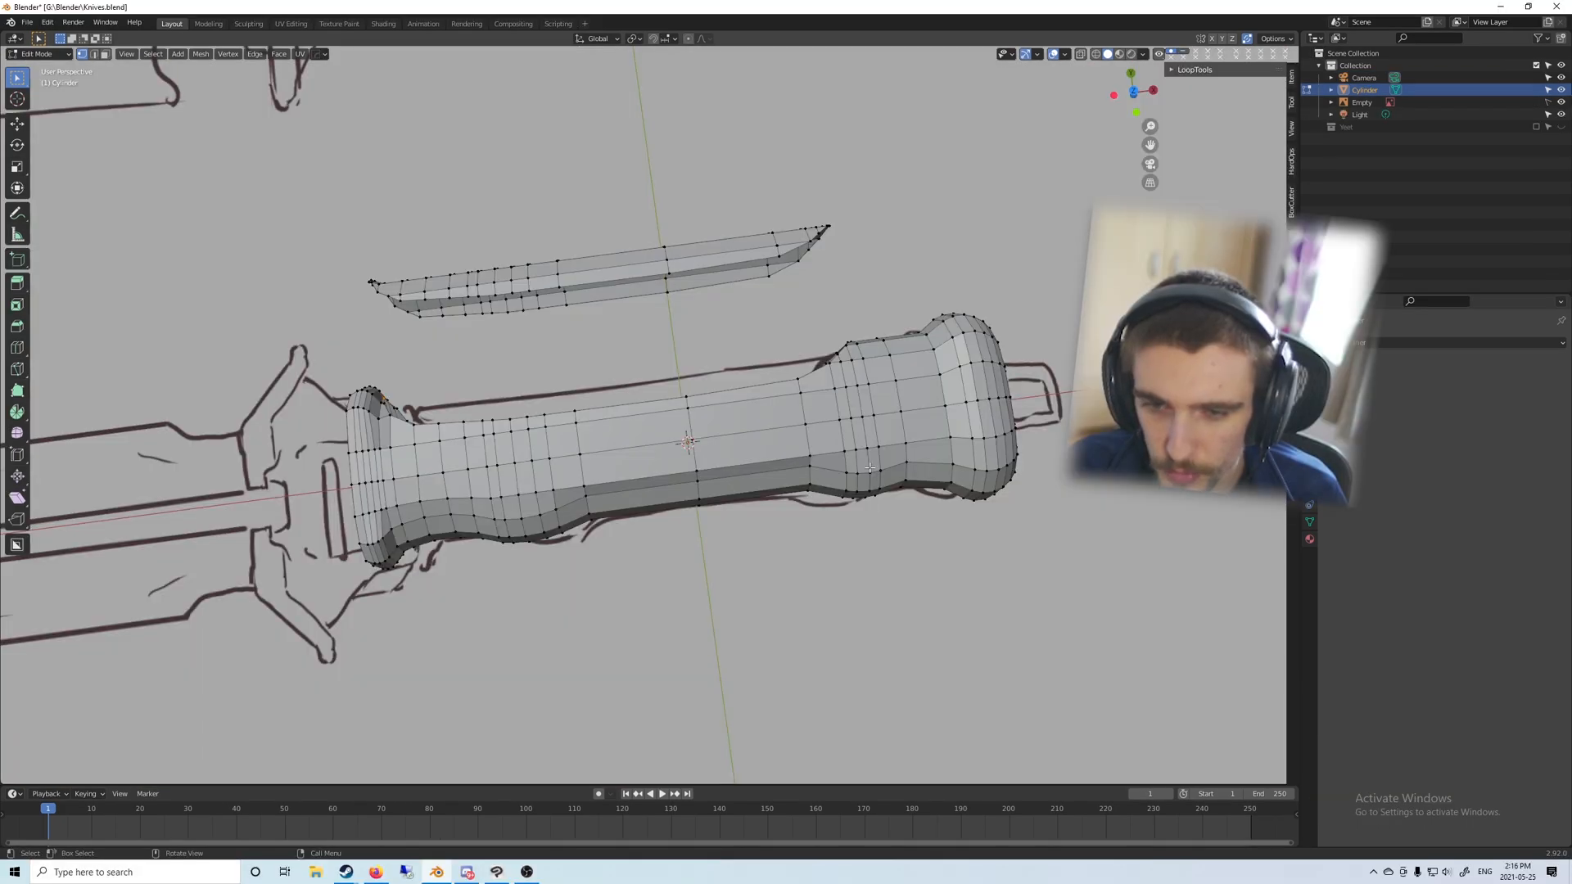
pyautogui.moveTo(869, 467); pyautogui.dragTo(865, 532, button='middle')
pyautogui.press('2')
pyautogui.keyDown('alt'); pyautogui.click(646, 444); pyautogui.keyUp('alt')
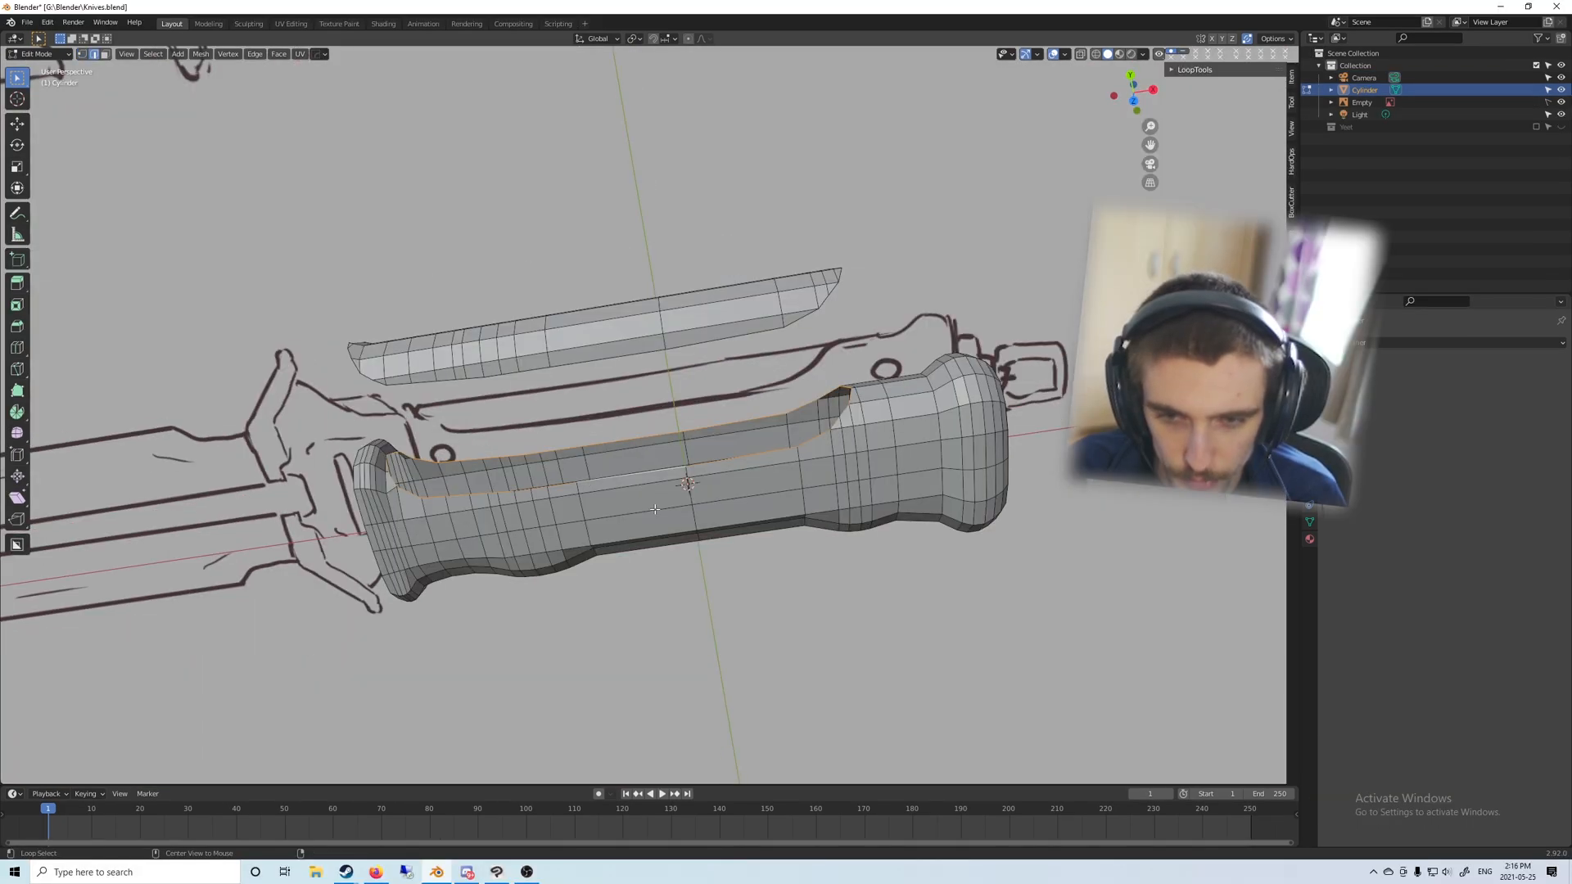
pyautogui.moveTo(696, 483)
pyautogui.mouseDown(button='middle')
pyautogui.moveTo(716, 460)
pyautogui.moveTo(692, 448)
pyautogui.moveTo(674, 481)
pyautogui.moveTo(695, 458)
pyautogui.mouseUp(button='middle')
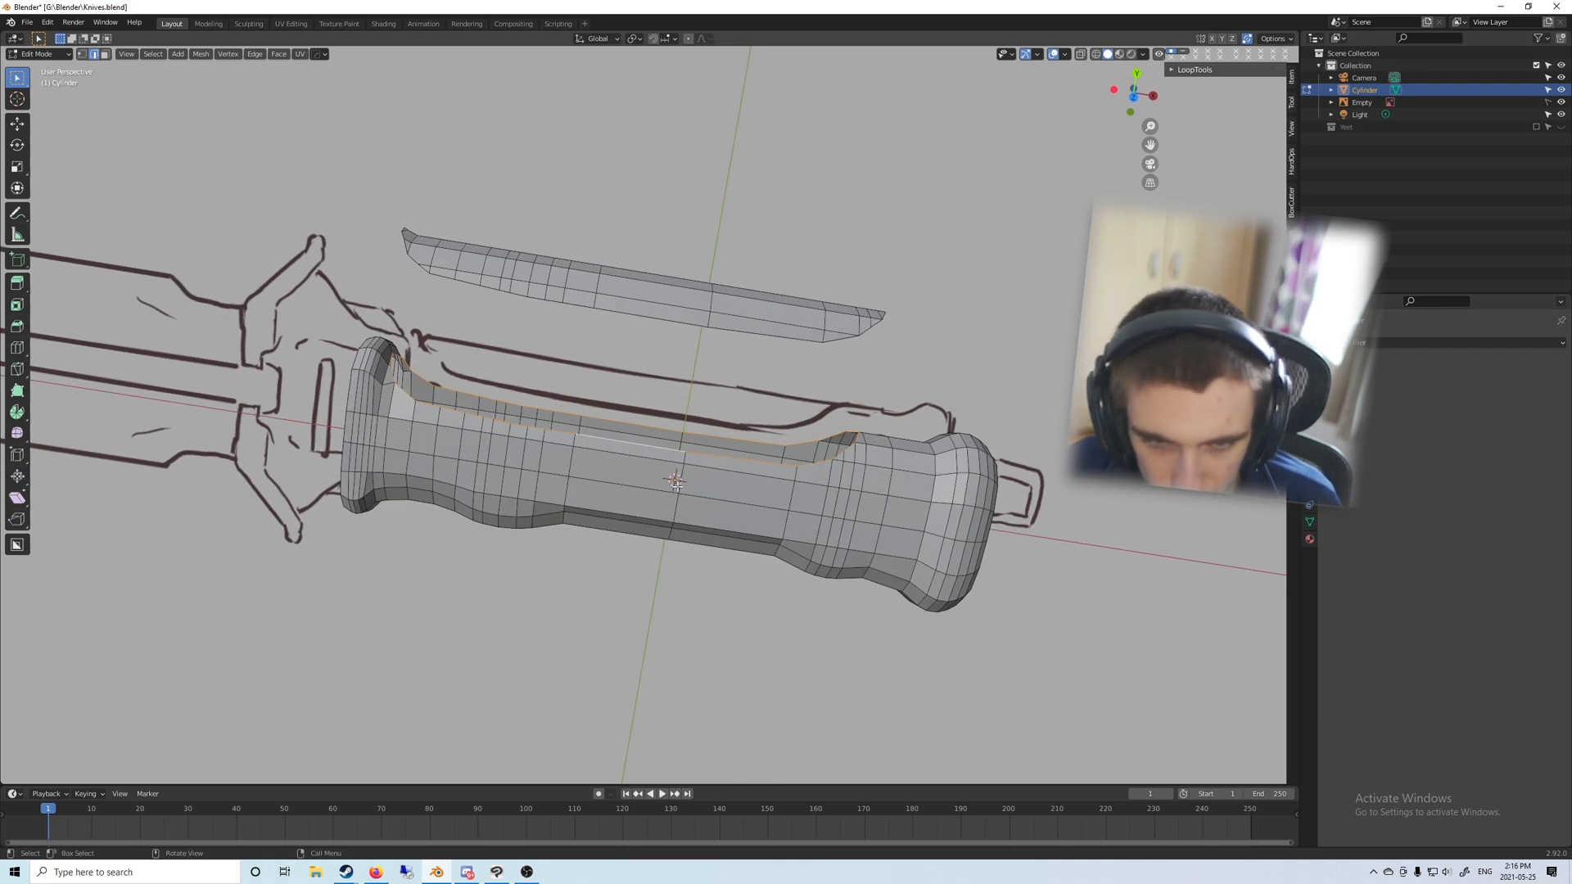
pyautogui.hotkey('ctrl', 'f')
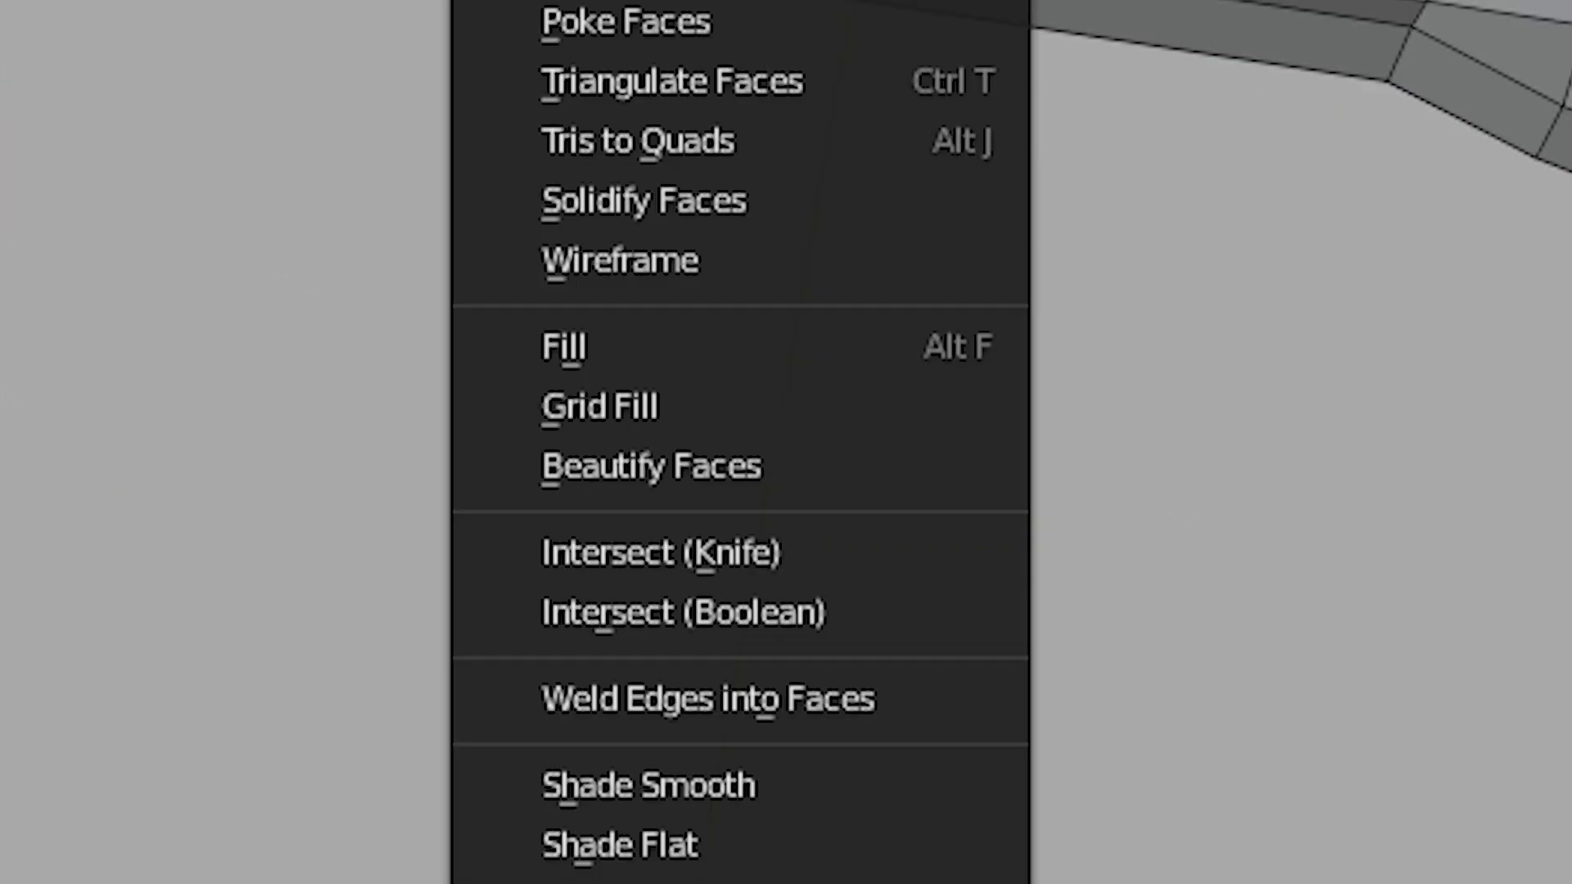
pyautogui.click(786, 425)
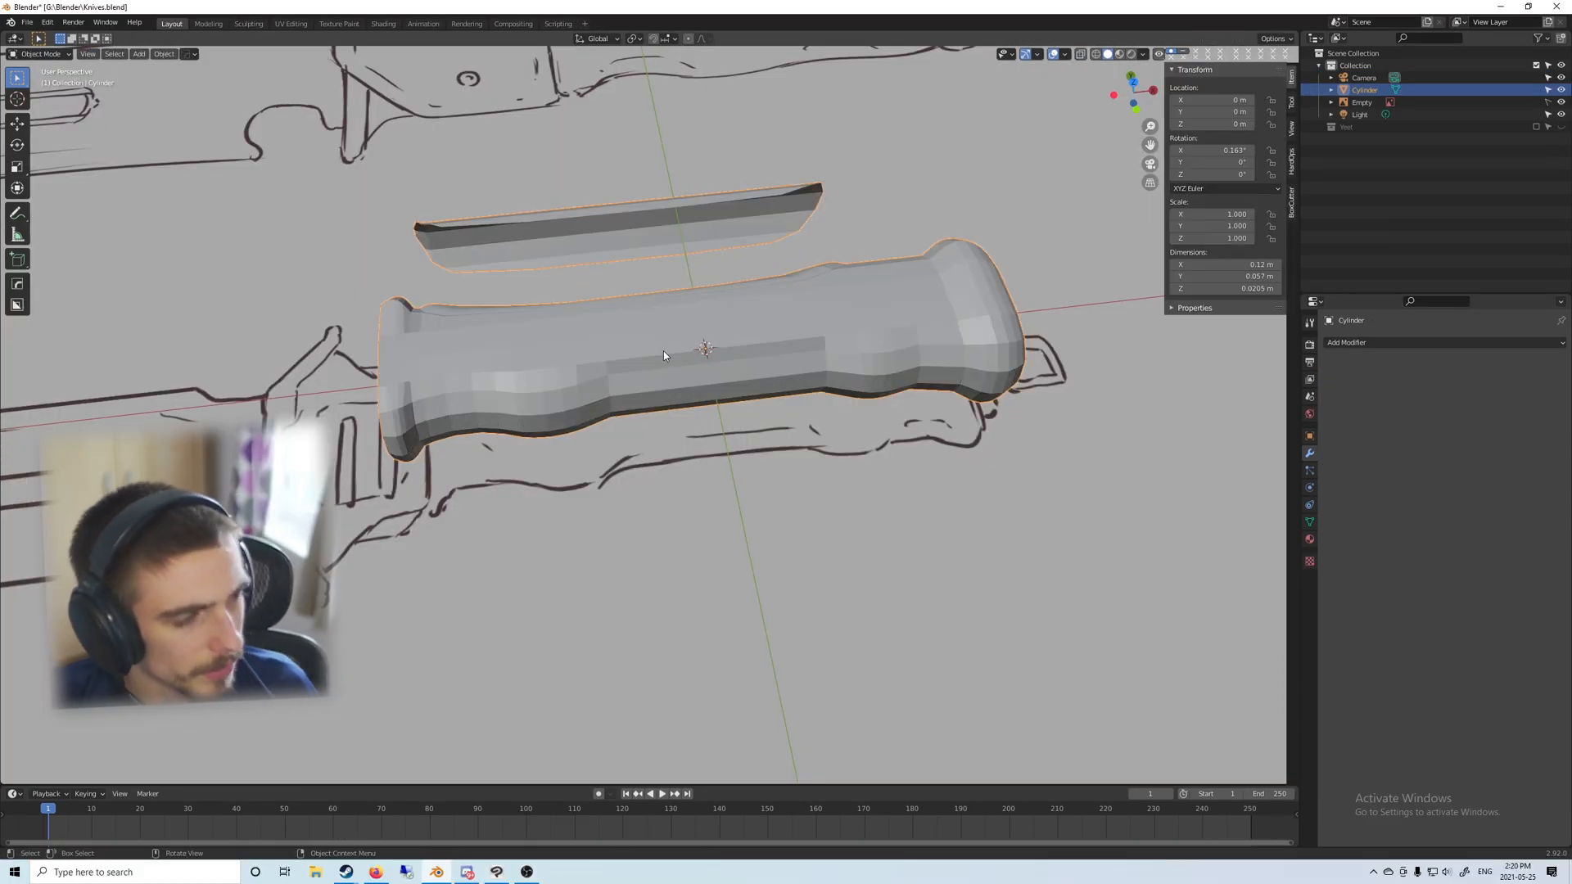
# Step: Add a level 3 Subdivision modifier to the handle and shade it smooth
pyautogui.hotkey('ctrl', '2')
pyautogui.hotkey('ctrl', '3')
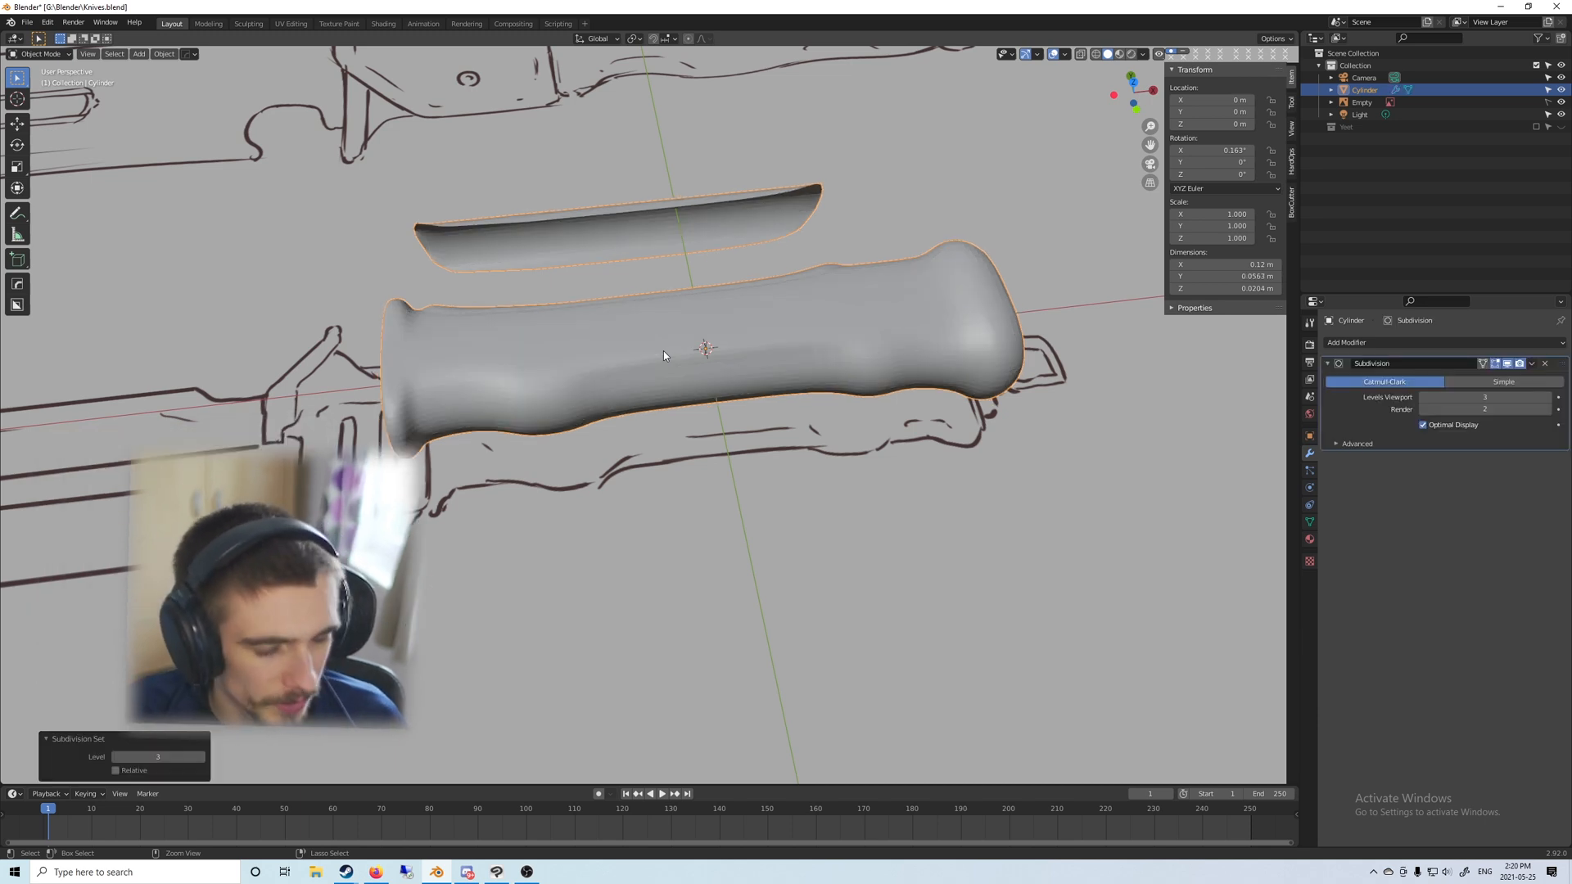
pyautogui.rightClick(573, 350)
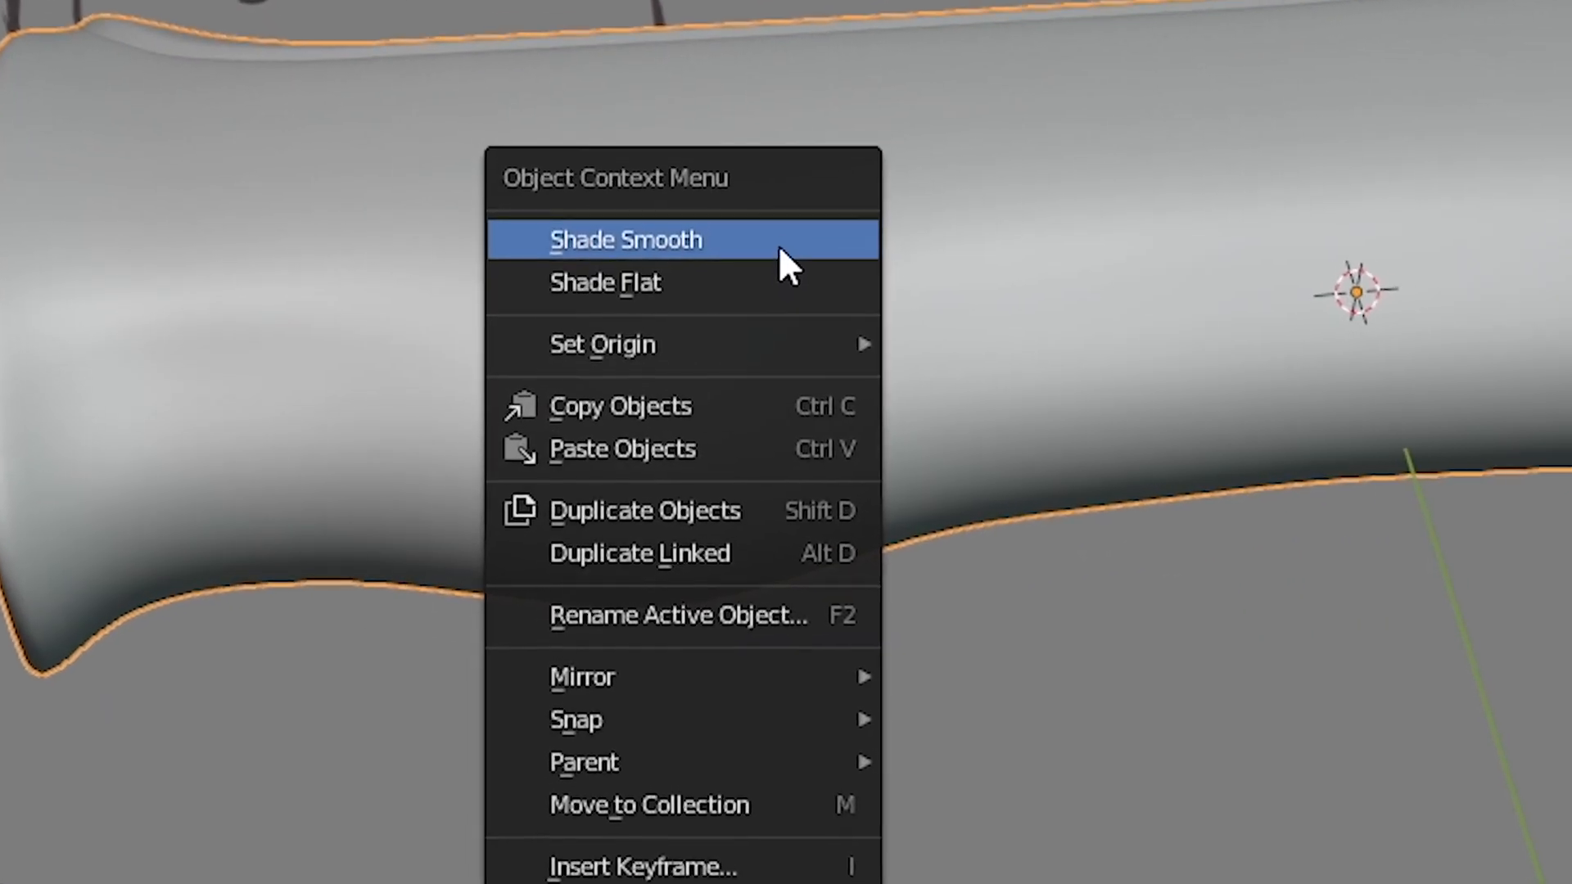
pyautogui.click(574, 343)
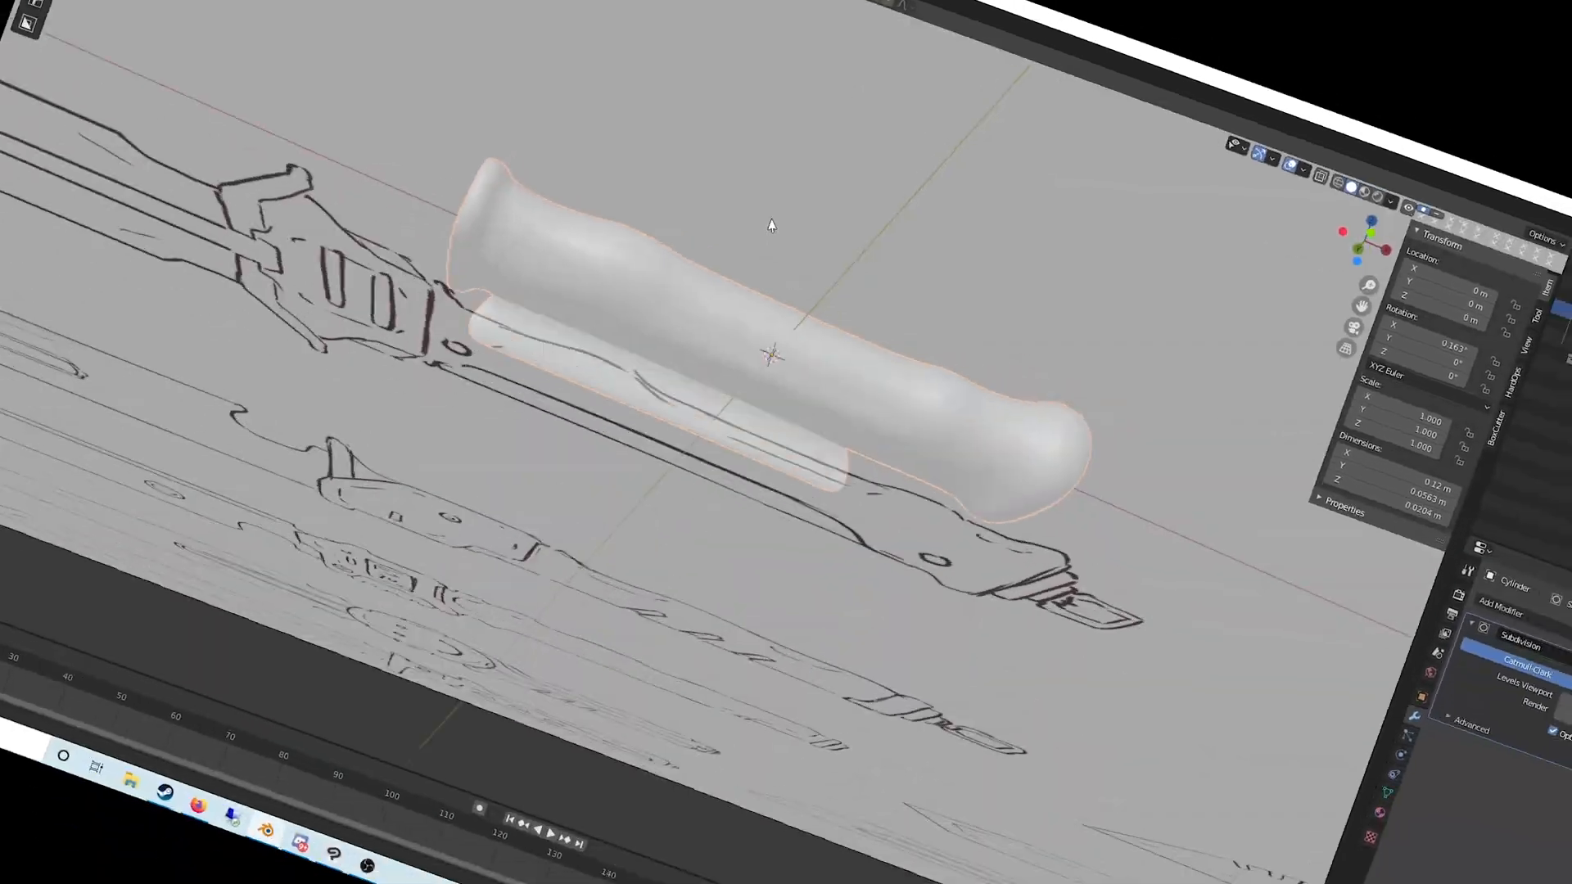
# Step: Scale the edge loops at the handle's guard end slightly outward along the global Z axis
pyautogui.press('Tab')
pyautogui.scroll(5, 501, 281)
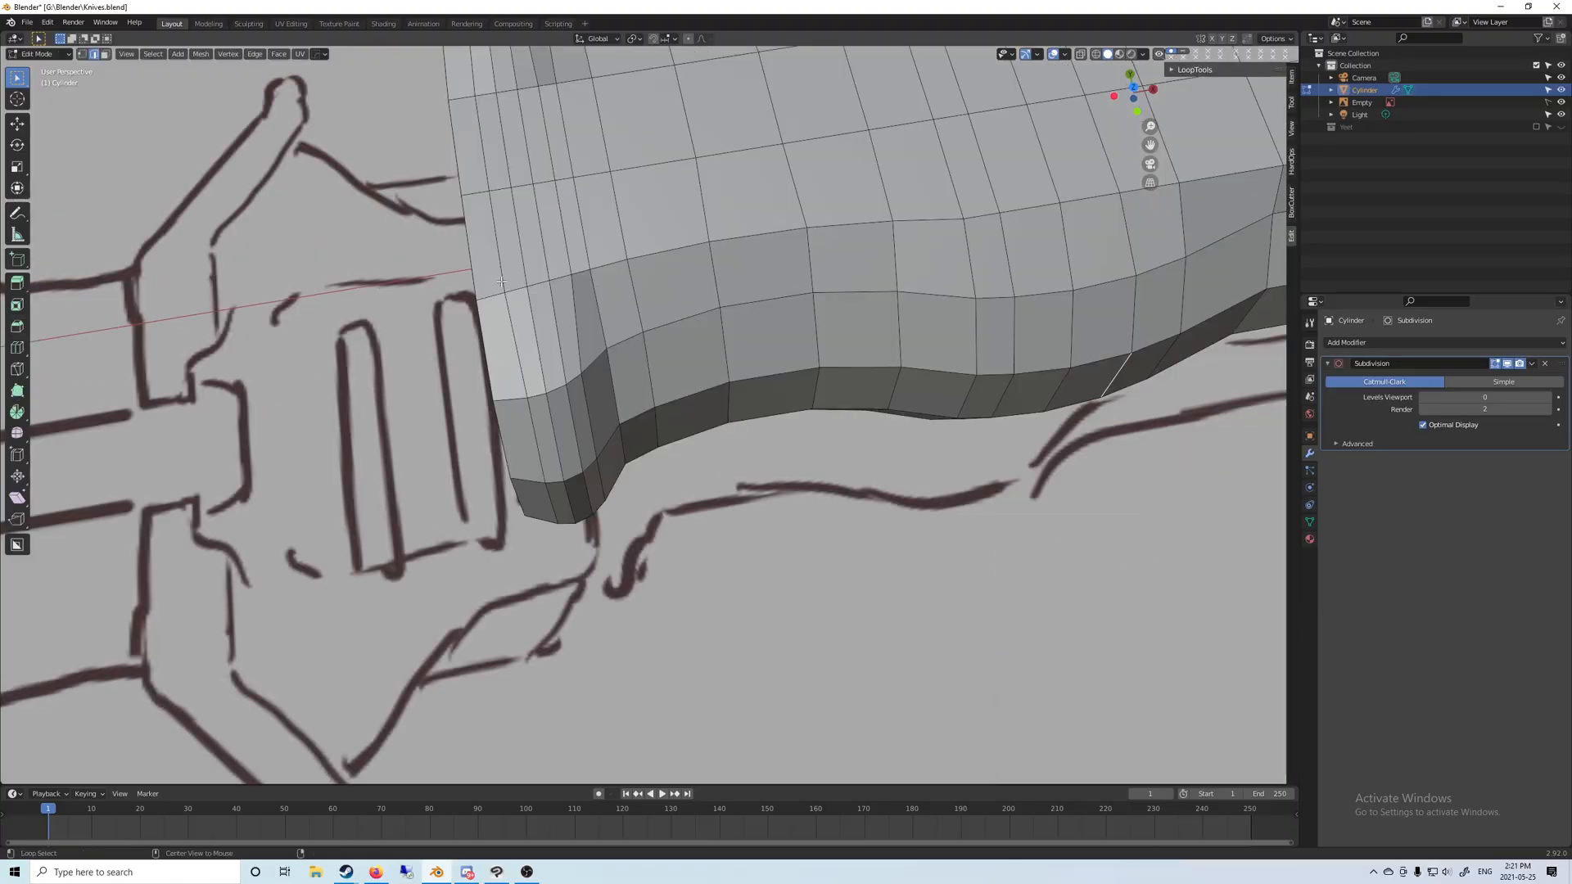
pyautogui.scroll(-5, 527, 229)
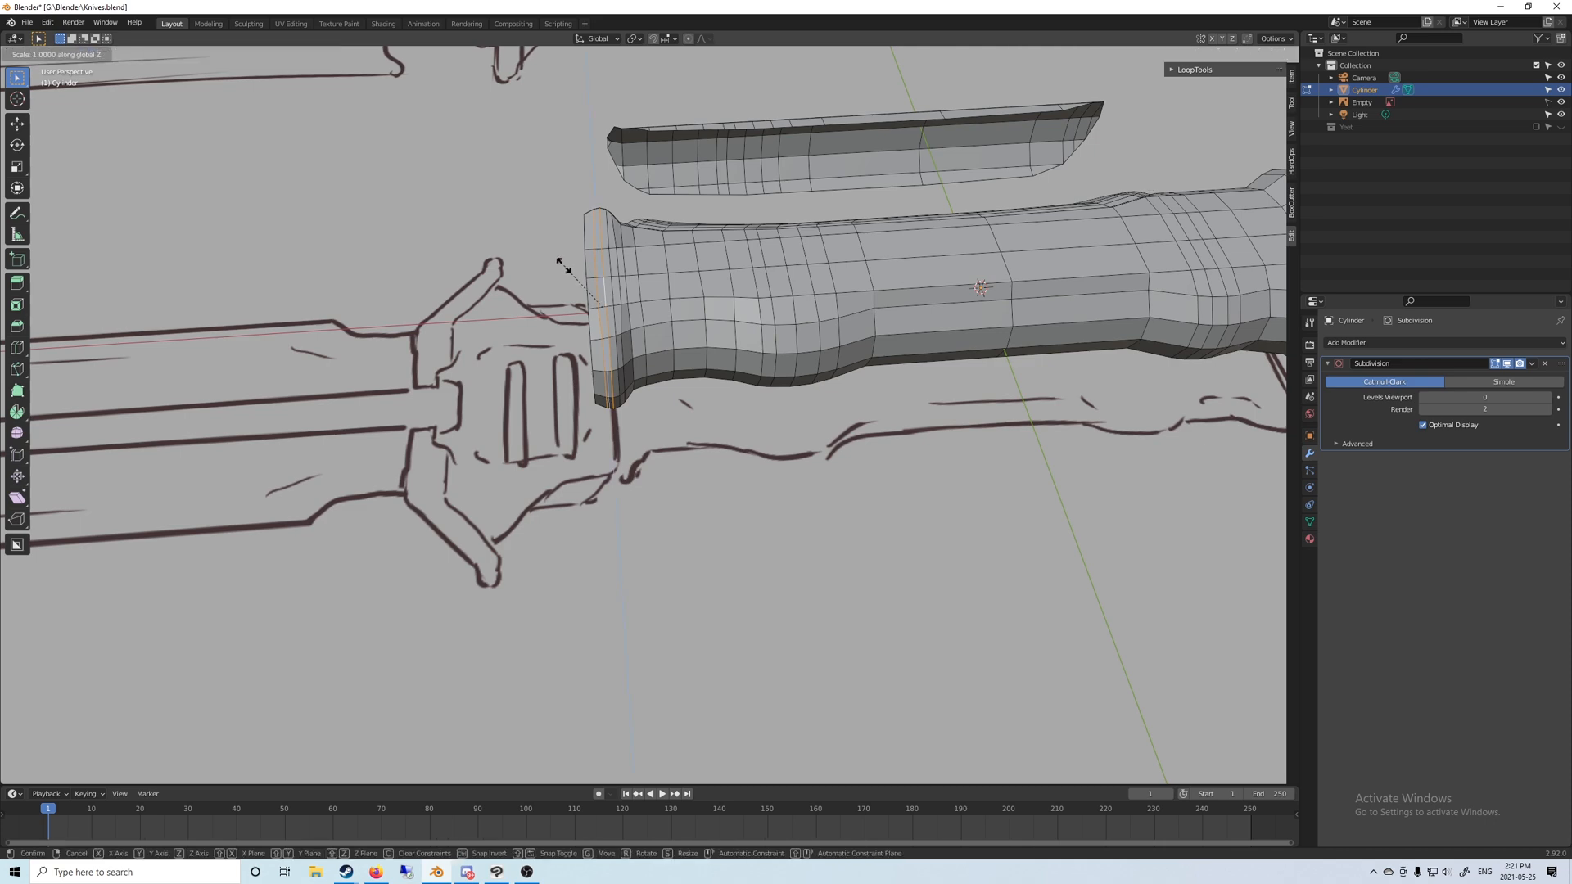
pyautogui.click(563, 264)
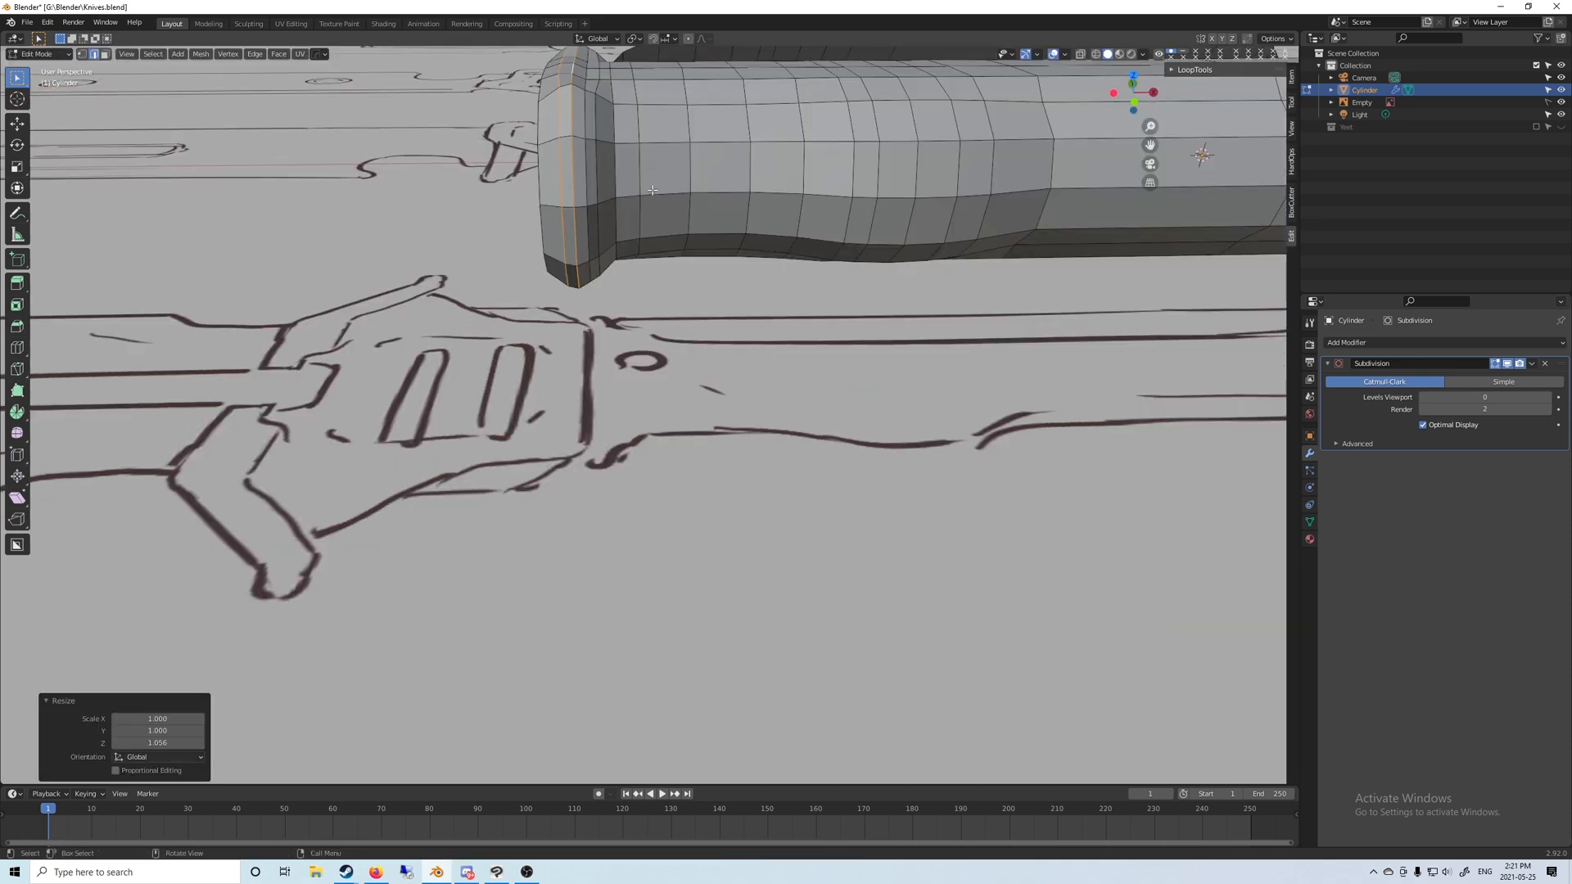
# Step: Select the middle edges on the rim at the handle's guard end and scale them slightly along the global Z axis
pyautogui.moveTo(532, 254); pyautogui.dragTo(634, 319, button='middle')
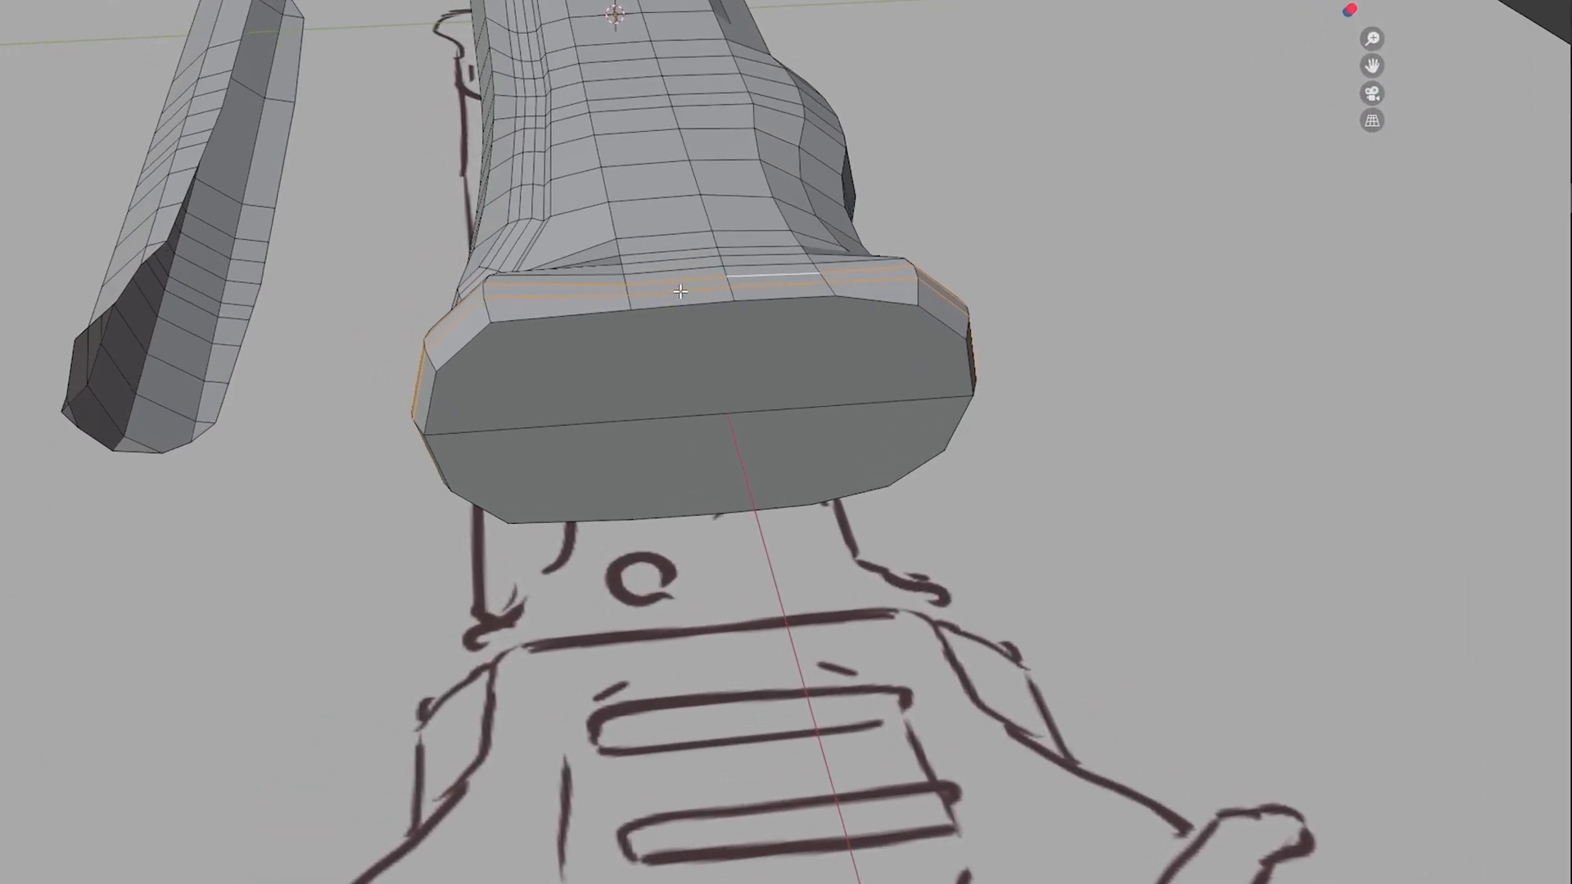
pyautogui.click(680, 290)
pyautogui.keyDown('shift'); pyautogui.click(770, 283); pyautogui.keyUp('shift')
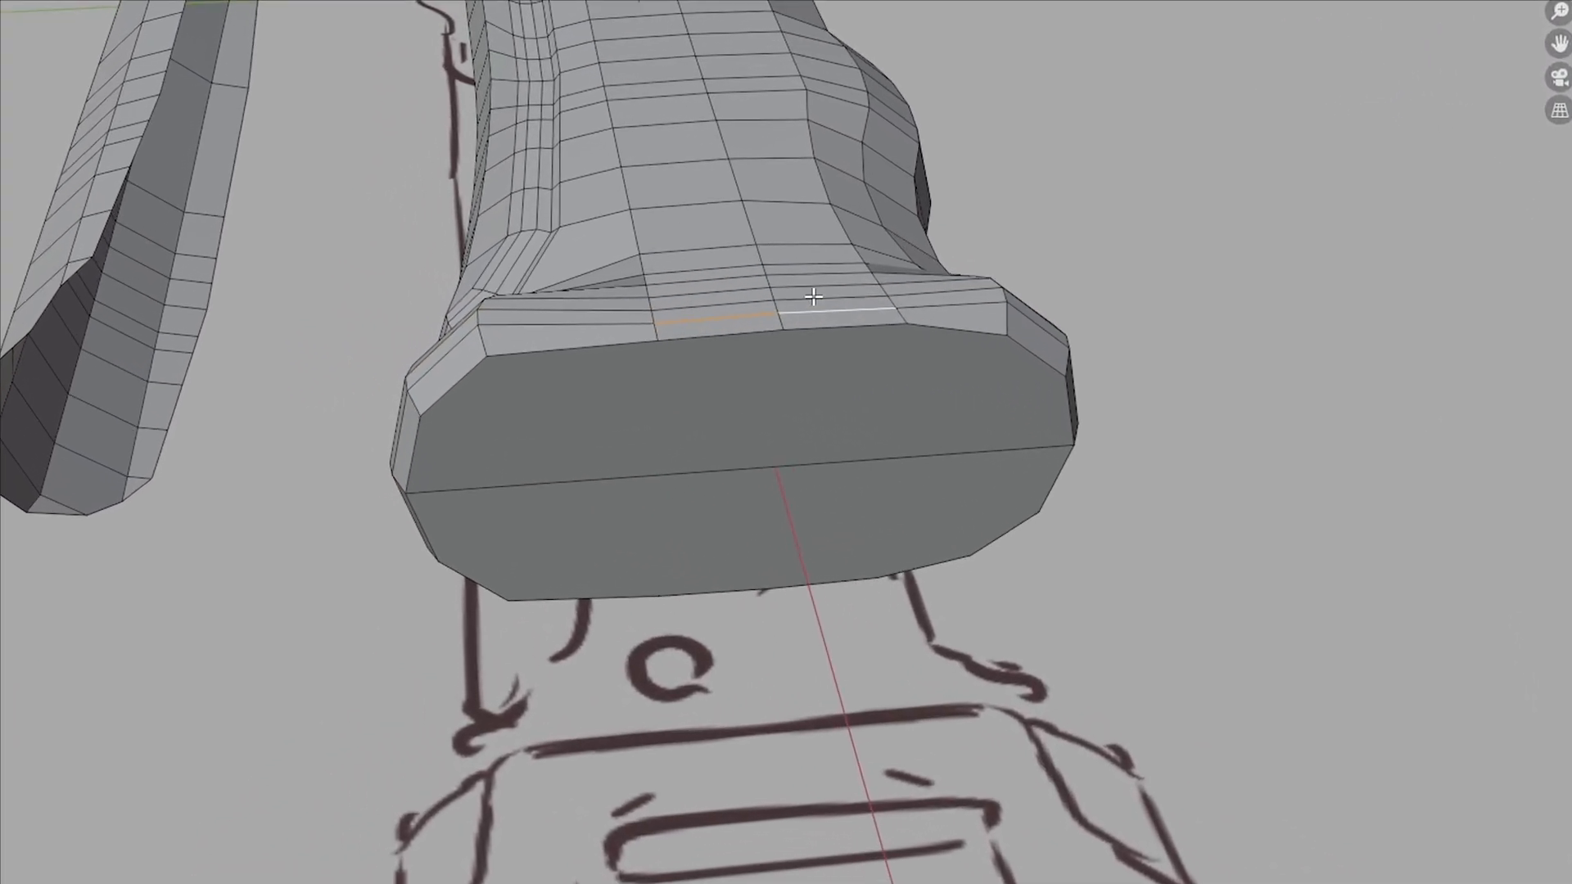
pyautogui.keyDown('shift'); pyautogui.click(718, 281); pyautogui.keyUp('shift')
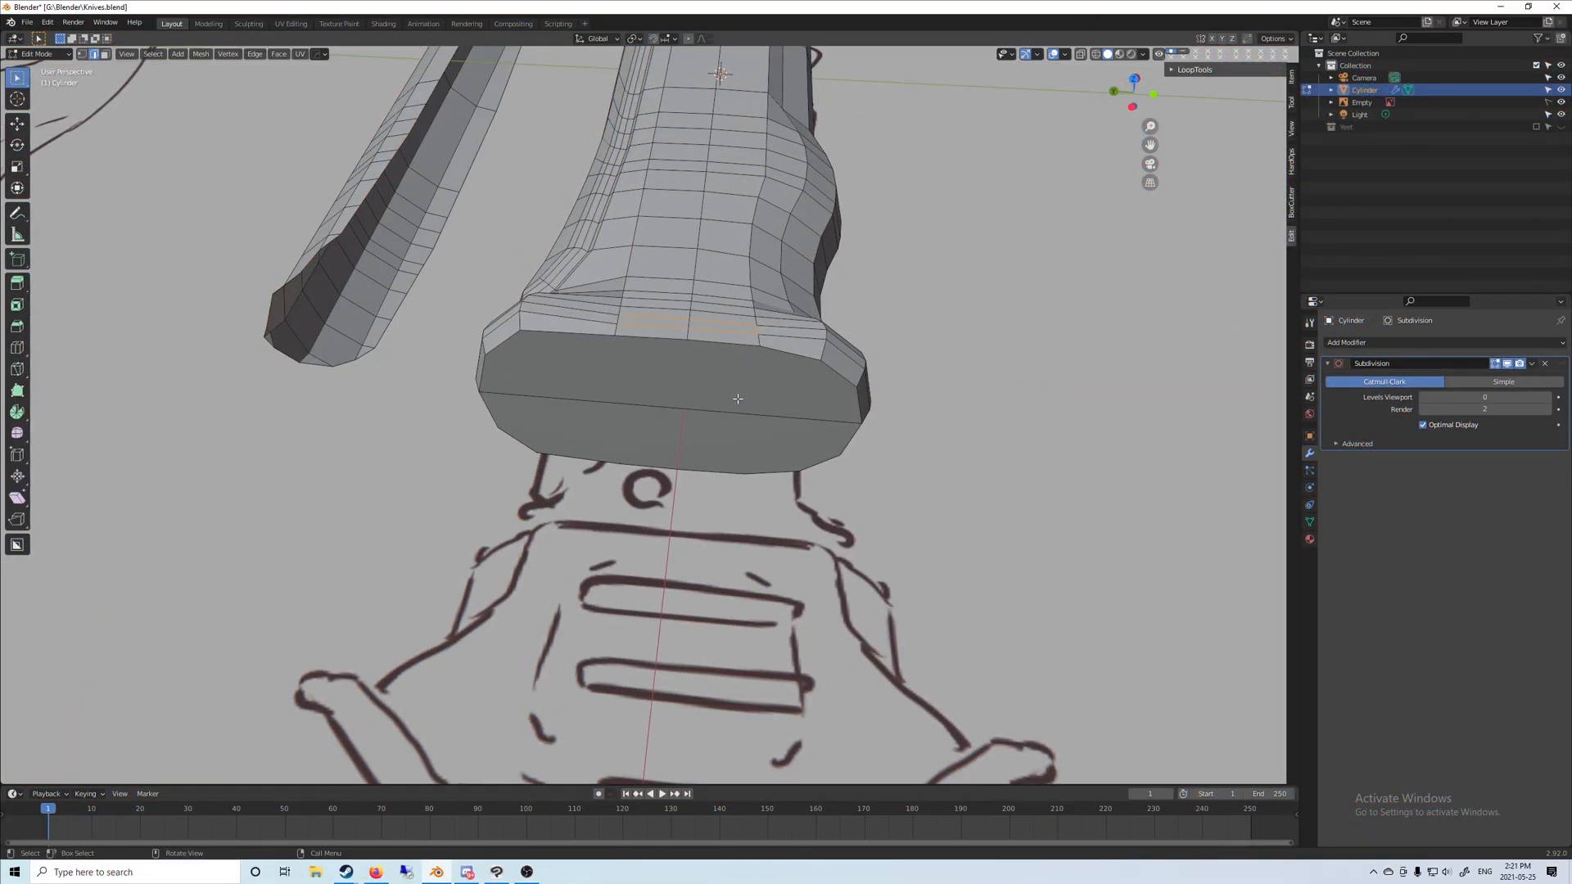
pyautogui.click(735, 380)
pyautogui.moveTo(735, 379); pyautogui.dragTo(729, 426, button='middle')
pyautogui.press('s')
pyautogui.press('z')
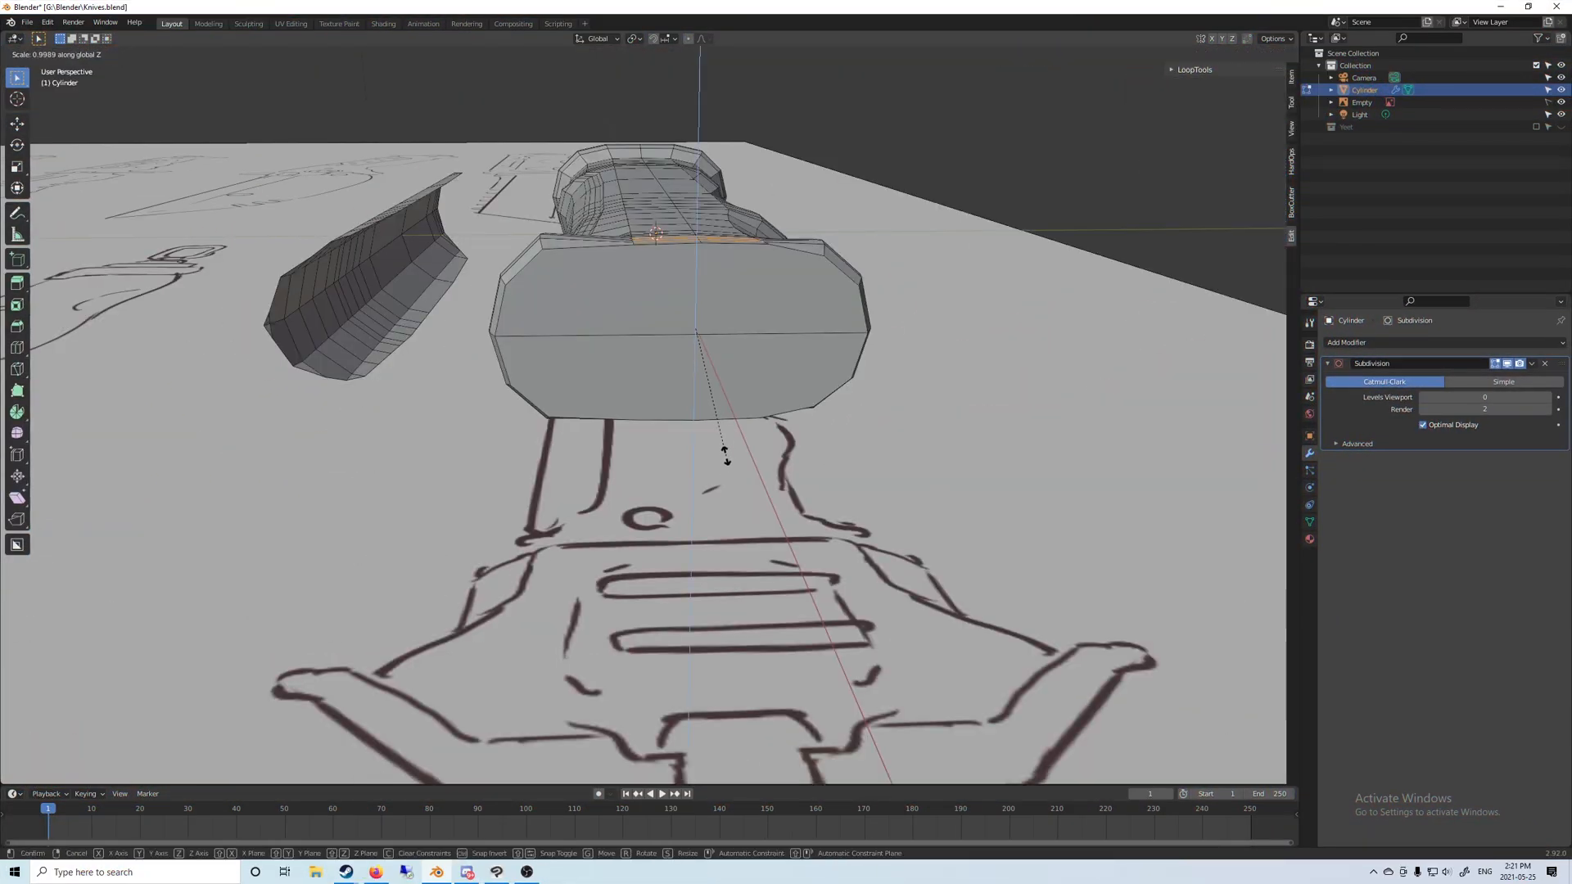
pyautogui.click(624, 433)
pyautogui.moveTo(623, 432); pyautogui.dragTo(483, 393, button='middle')
pyautogui.press('Tab')
# Step: Preview the handle's shape with its subdivision set to level 1
pyautogui.moveTo(695, 459); pyautogui.dragTo(373, 523, button='middle')
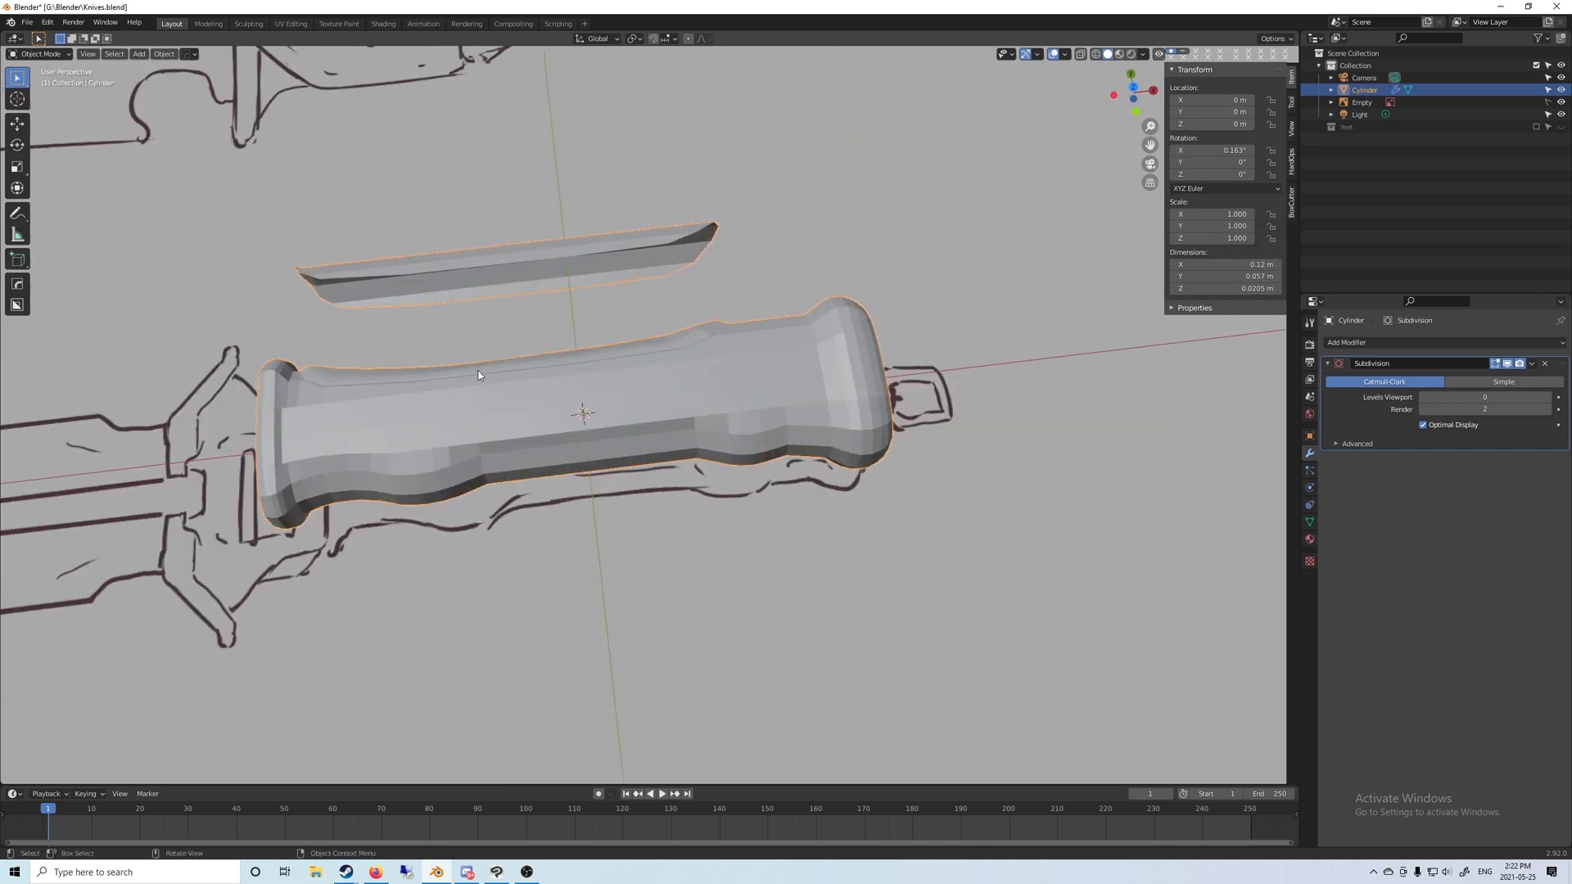
pyautogui.moveTo(374, 409); pyautogui.dragTo(710, 438, button='middle')
pyautogui.hotkey('ctrl', '1')
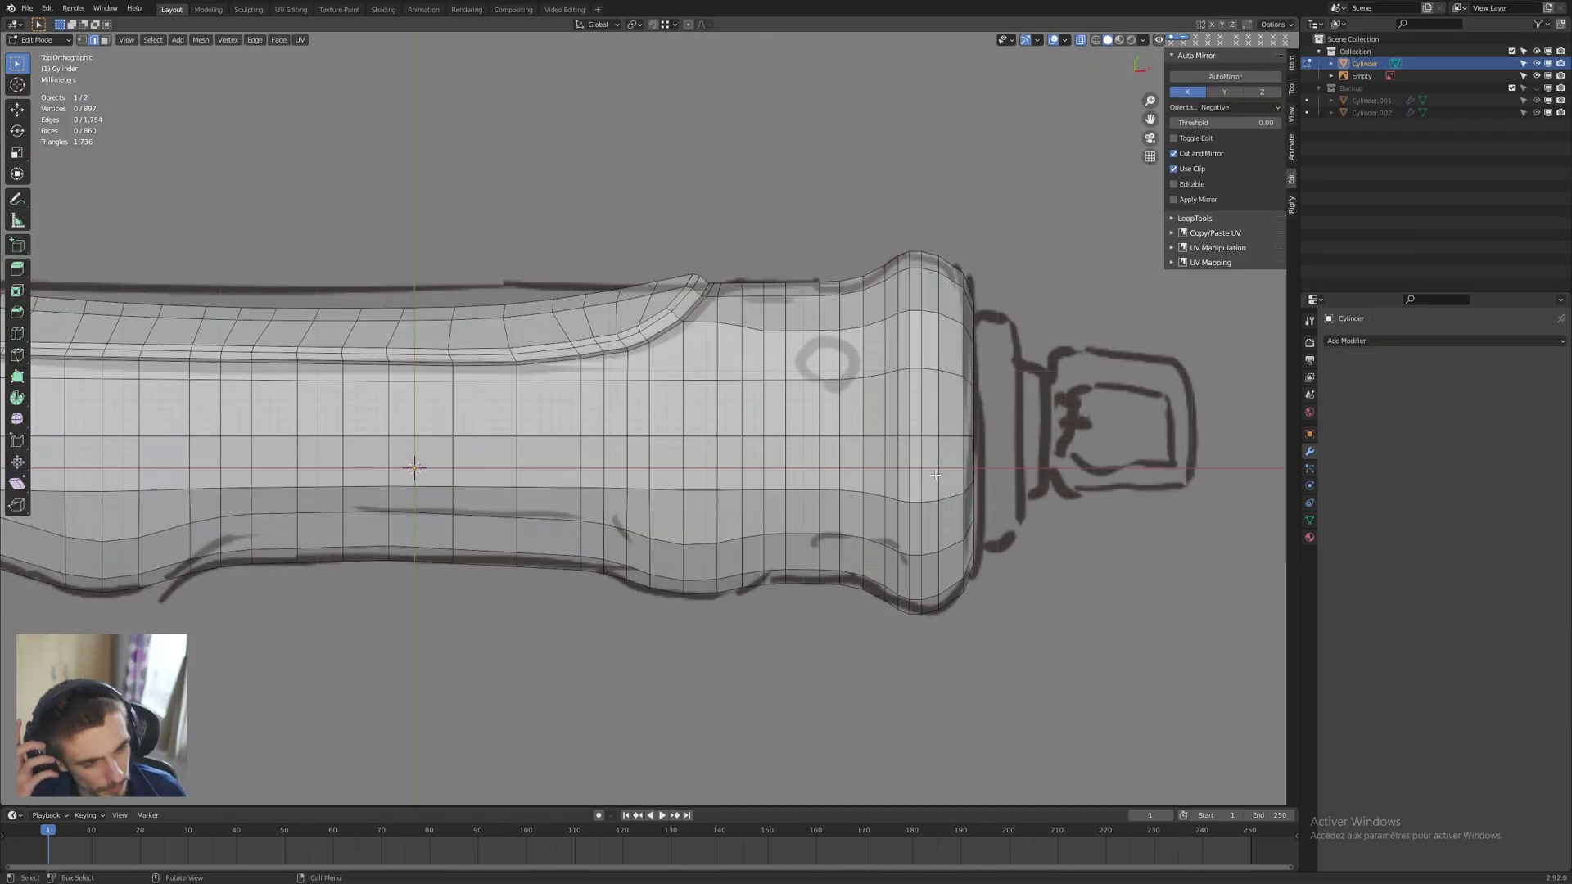
# Step: Examine the handle's contour against the concept sketch in top view and from oblique angles
pyautogui.moveTo(704, 409); pyautogui.dragTo(740, 365, button='middle')
pyautogui.press('KP_7')
pyautogui.keyDown('shift'); pyautogui.moveTo(442, 376); pyautogui.dragTo(925, 383, button='middle'); pyautogui.keyUp('shift')
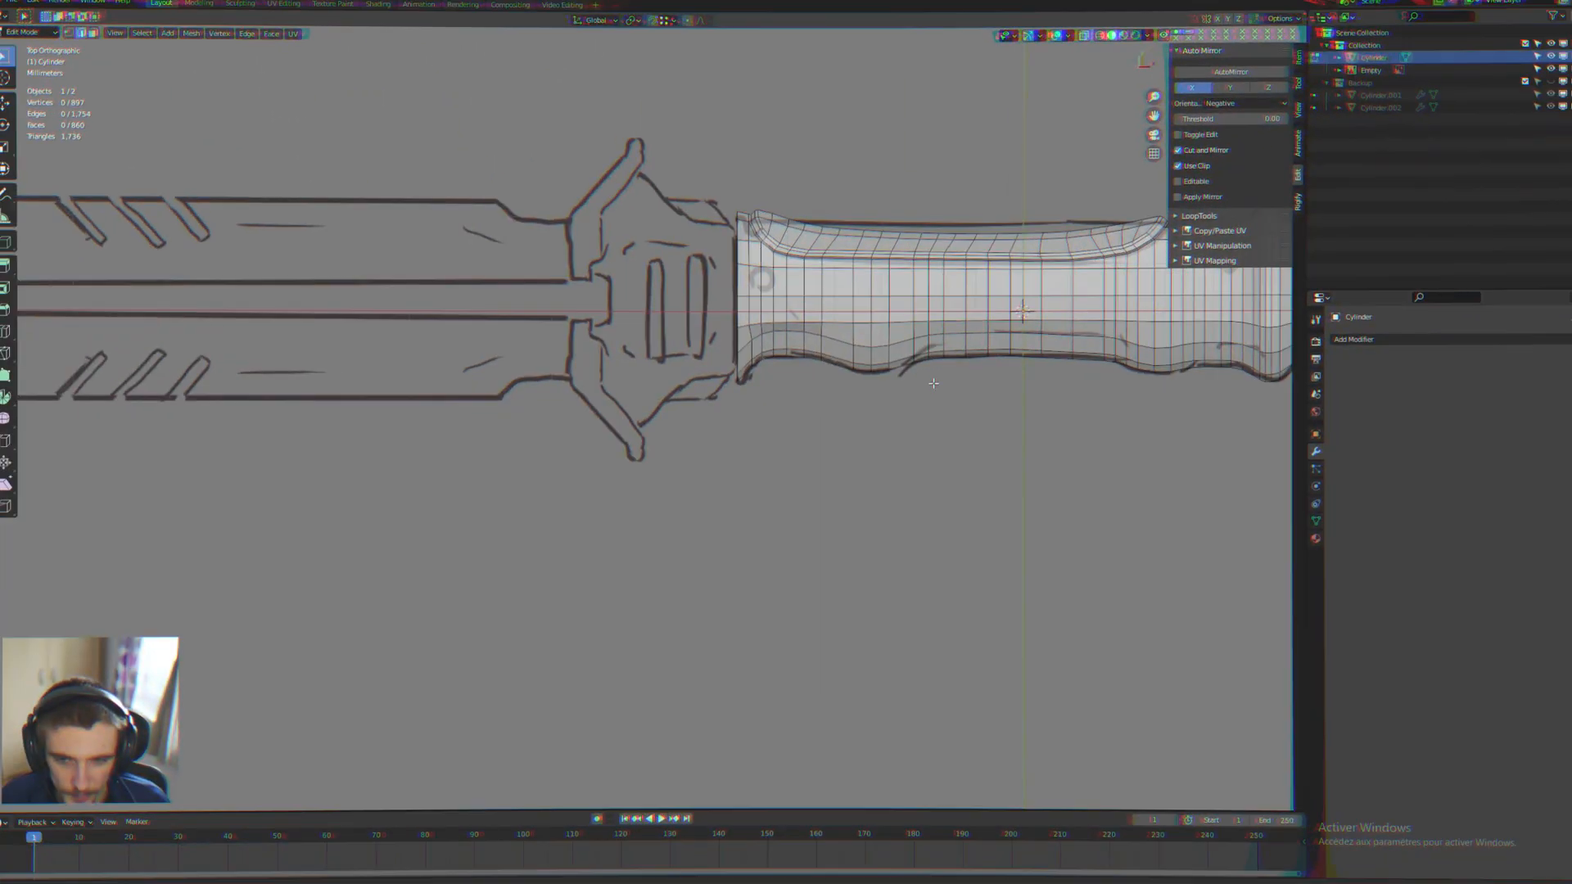
pyautogui.keyDown('shift'); pyautogui.moveTo(933, 383); pyautogui.dragTo(650, 501, button='middle'); pyautogui.keyUp('shift')
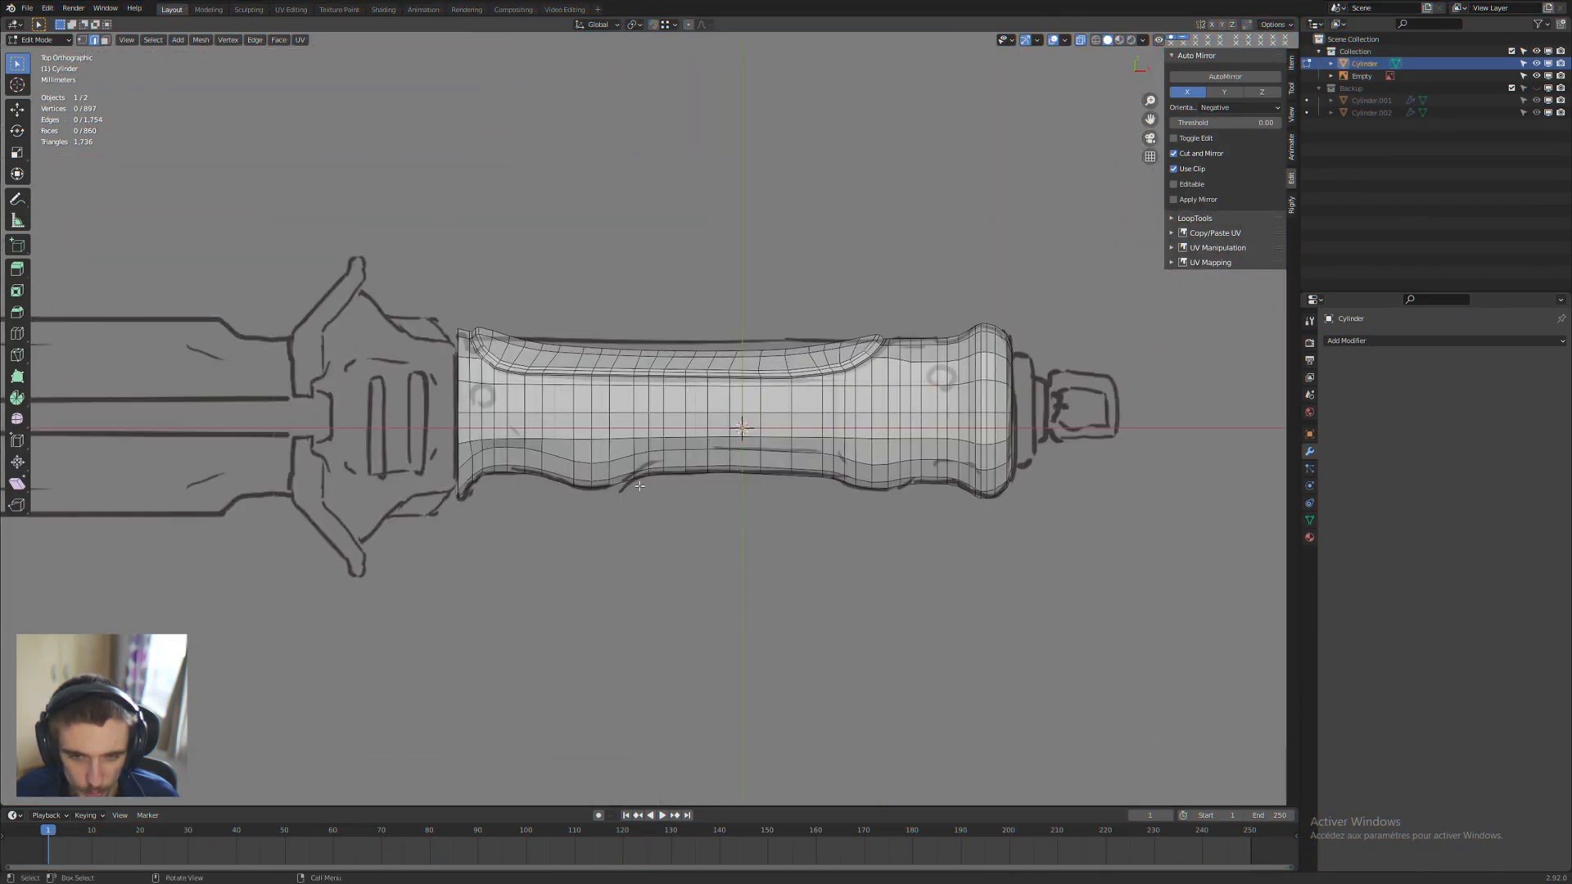
pyautogui.scroll(3, 618, 456)
pyautogui.keyDown('shift'); pyautogui.moveTo(637, 439); pyautogui.dragTo(428, 521, button='middle'); pyautogui.keyUp('shift')
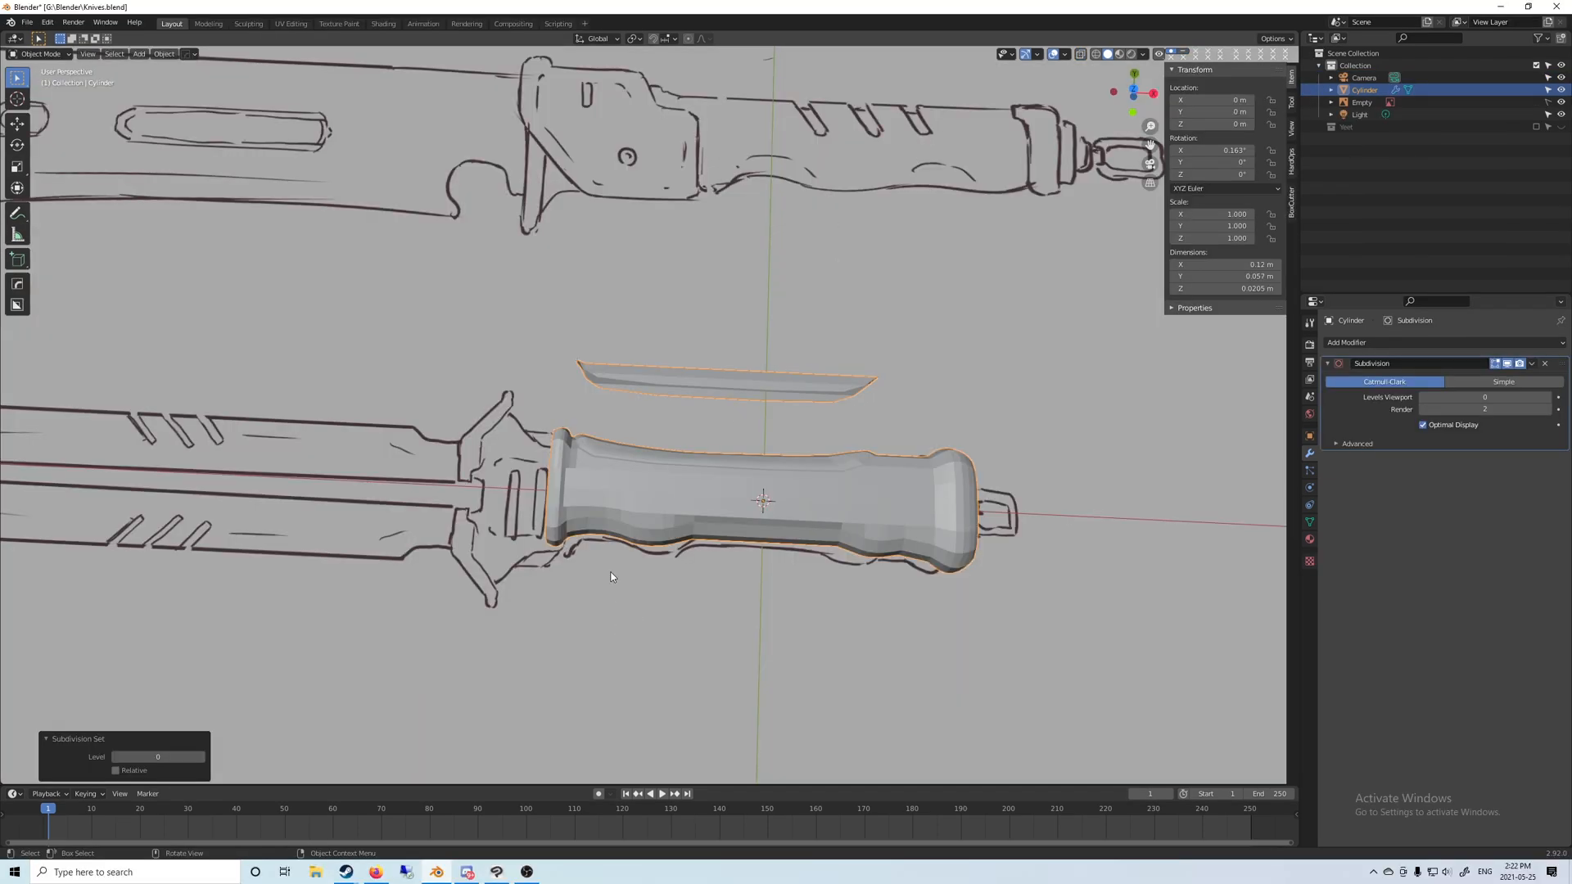
pyautogui.moveTo(610, 576)
pyautogui.mouseDown(button='middle')
pyautogui.moveTo(639, 576)
pyautogui.moveTo(576, 596)
pyautogui.mouseUp(button='middle')
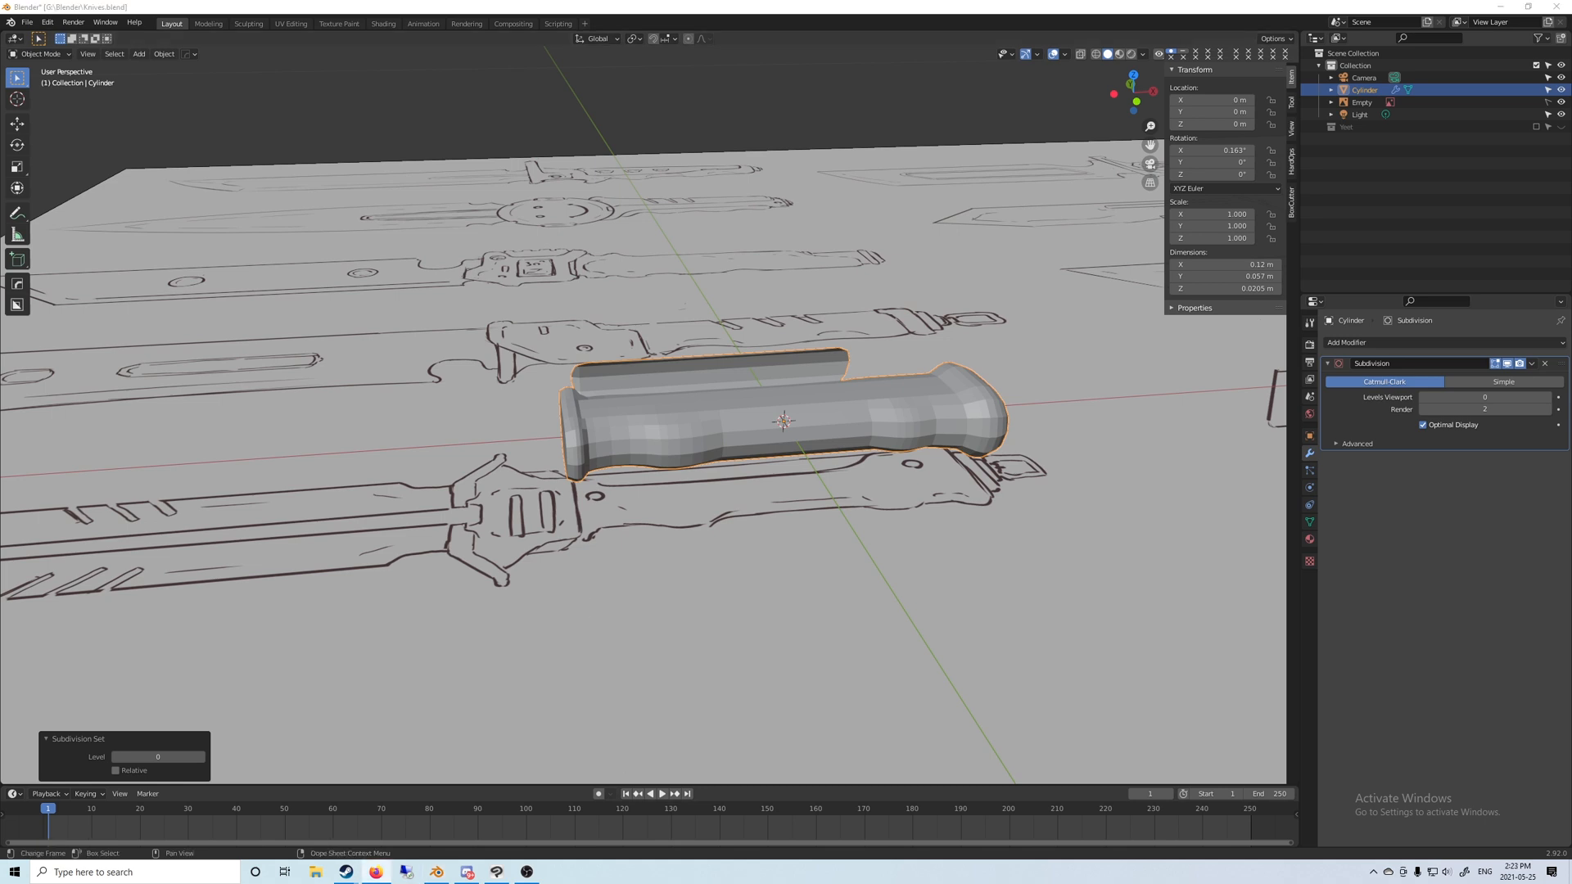
pyautogui.moveTo(819, 720); pyautogui.dragTo(849, 607, button='middle')
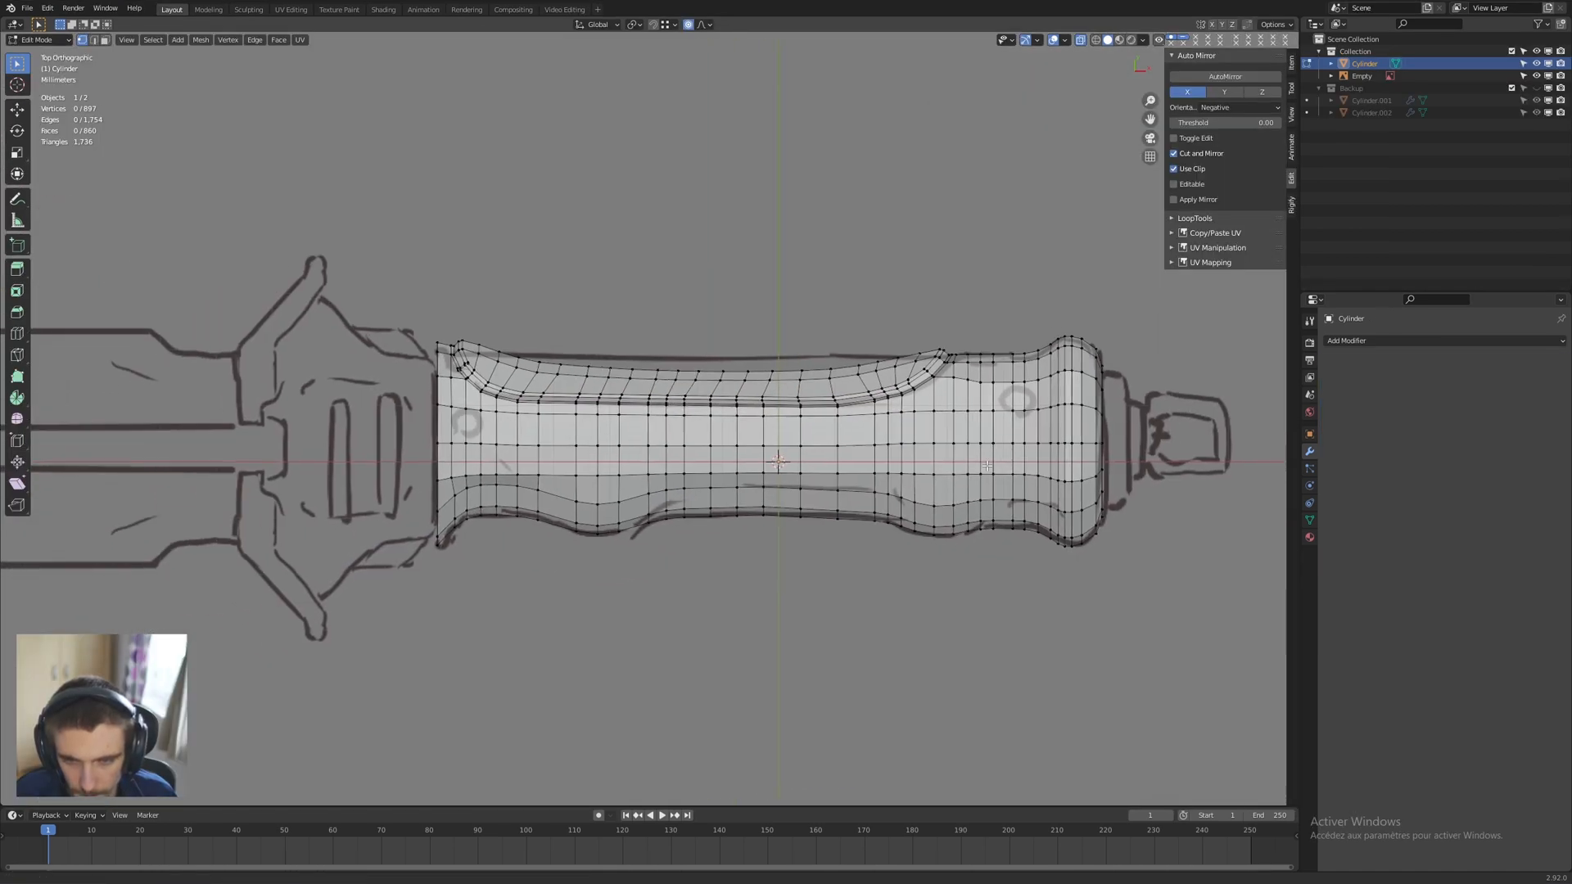
pyautogui.moveTo(917, 466); pyautogui.dragTo(586, 376, button='middle')
# Step: Select the concept sheet reference image in object mode and save the file
pyautogui.click(587, 376)
pyautogui.scroll(2, 789, 411)
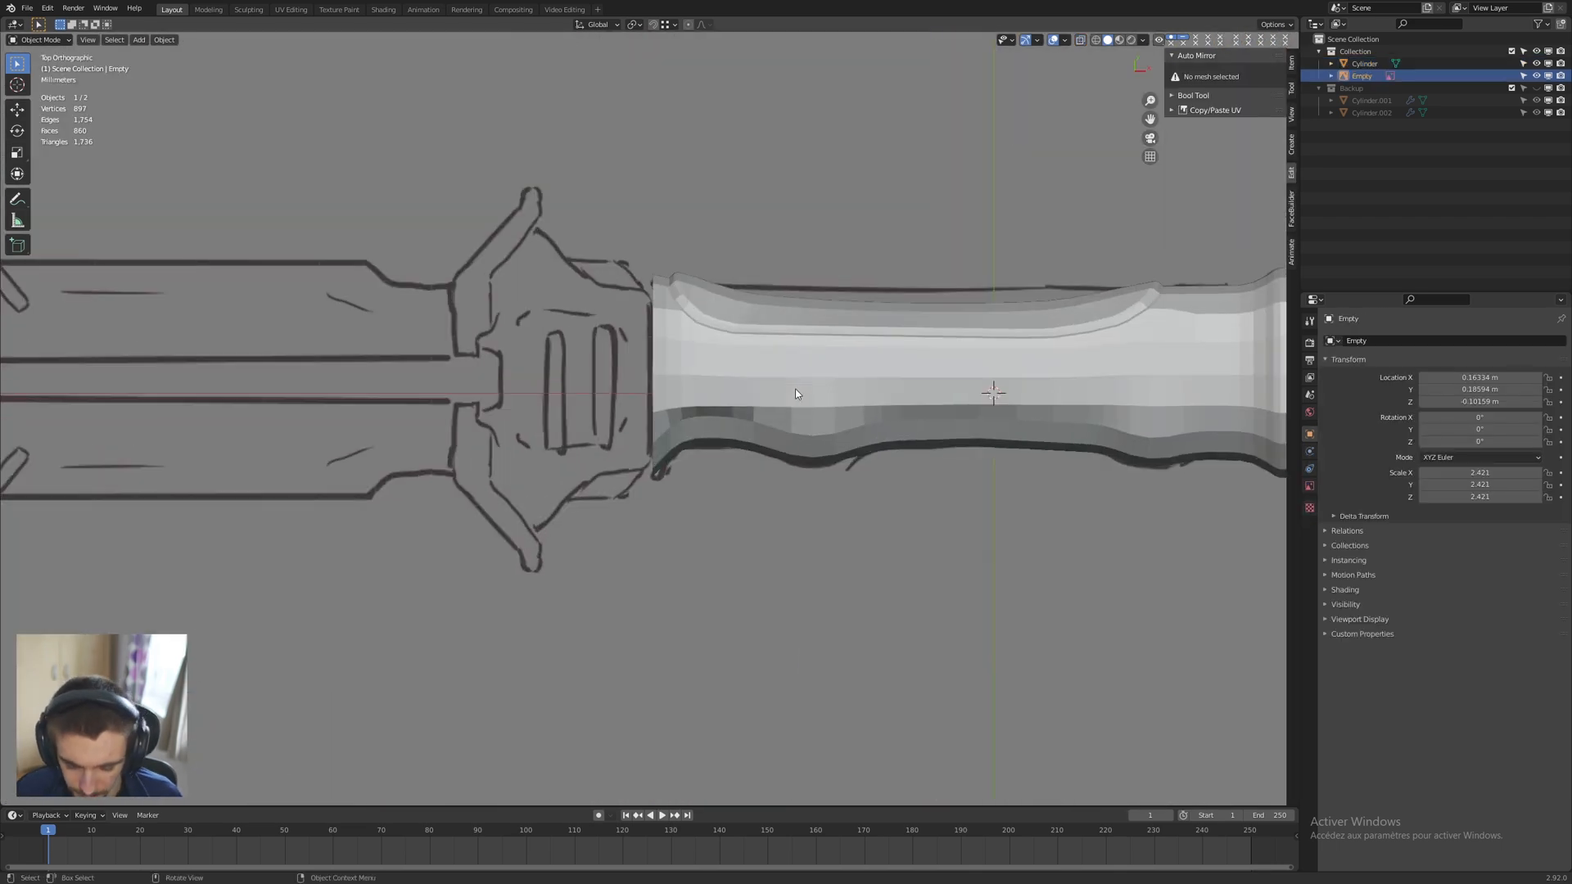
pyautogui.hotkey('ctrl', 's')
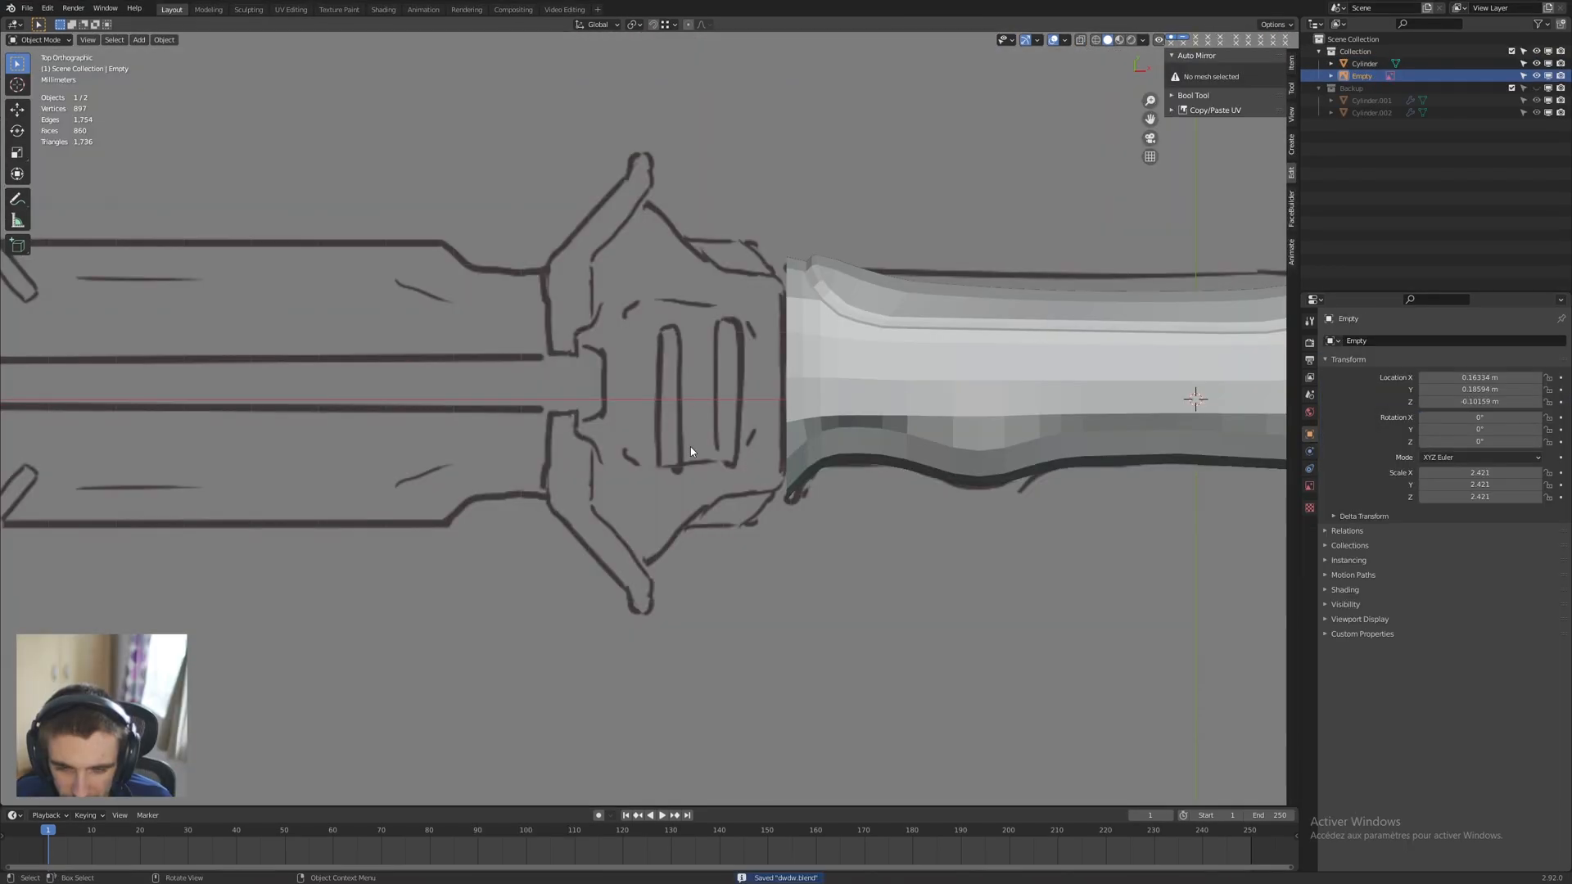
pyautogui.scroll(-4, 690, 452)
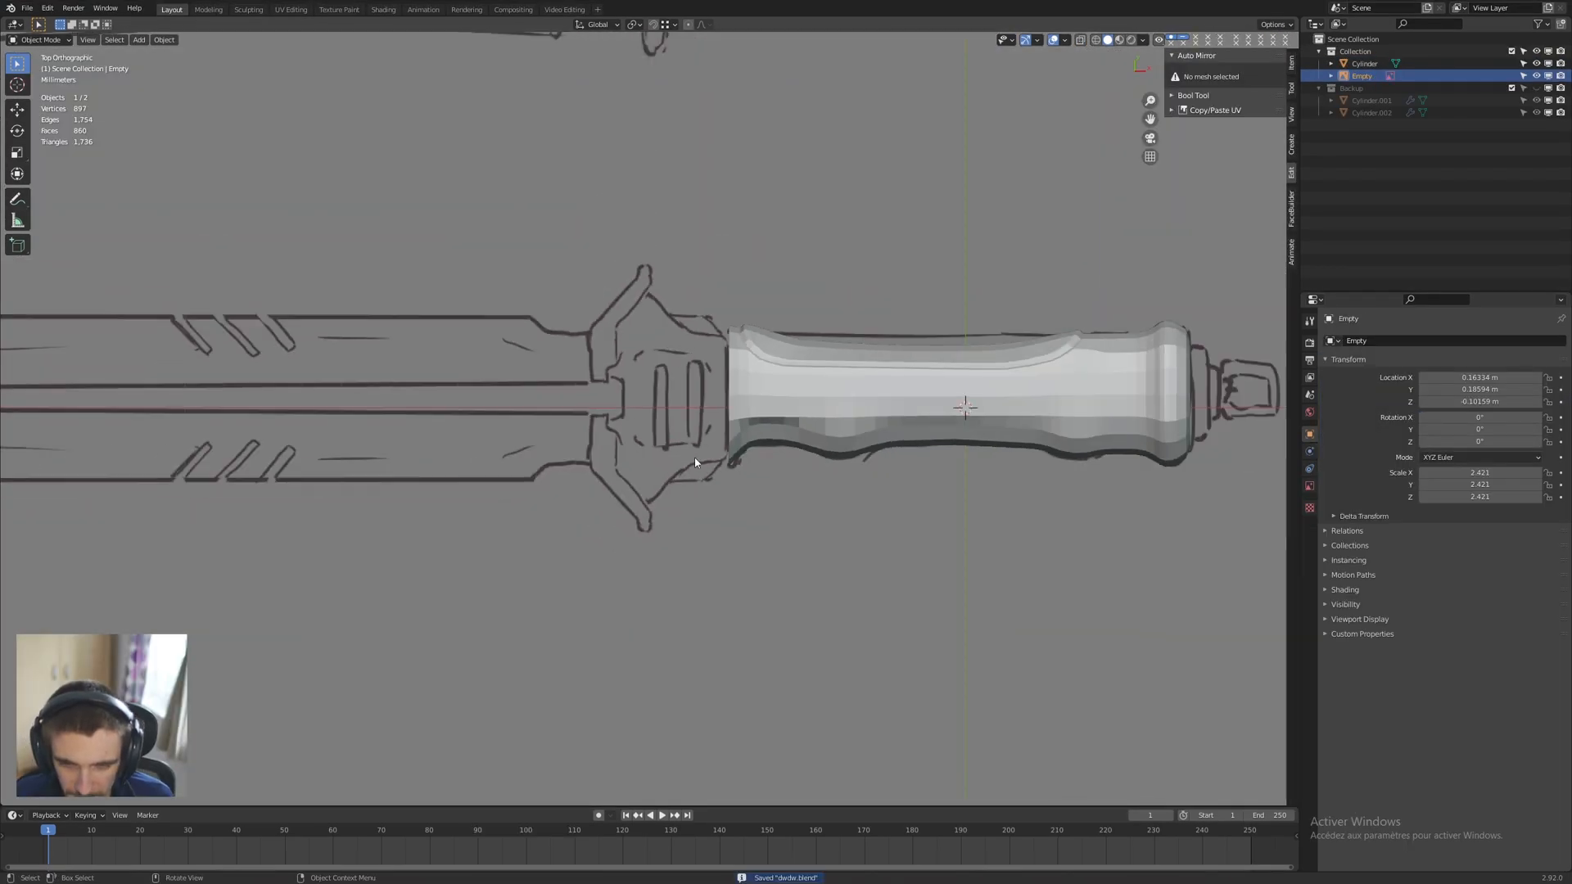
# Step: Select the upper edges of the new guard block and add a loop cut across it in wireframe top view
pyautogui.moveTo(690, 451); pyautogui.dragTo(669, 319, button='middle')
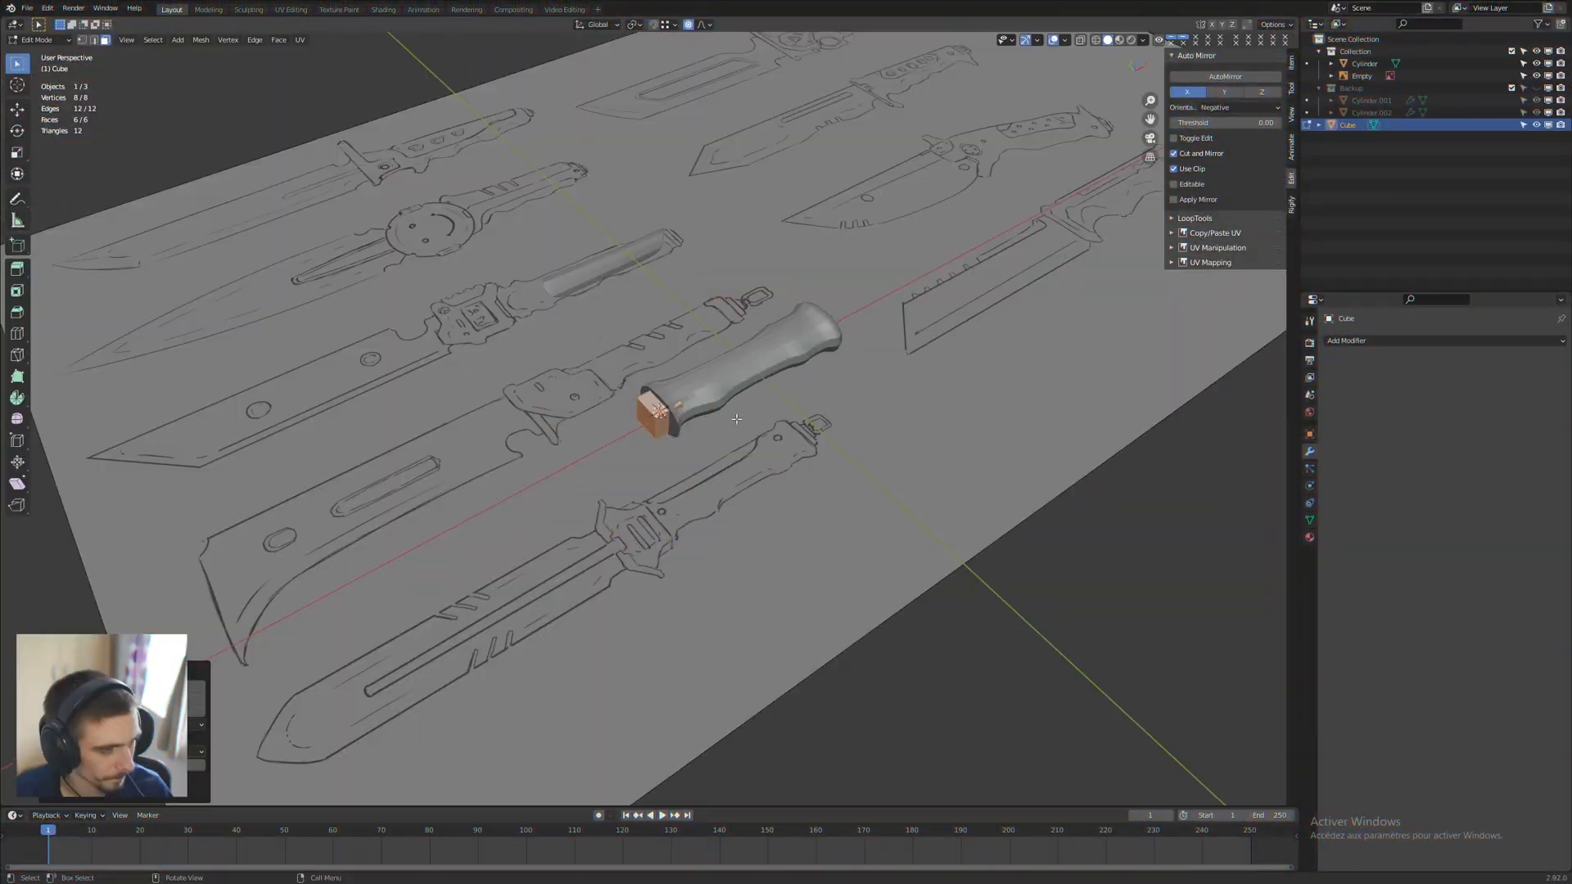
pyautogui.press('KP_7')
pyautogui.press('KP_Decimal')
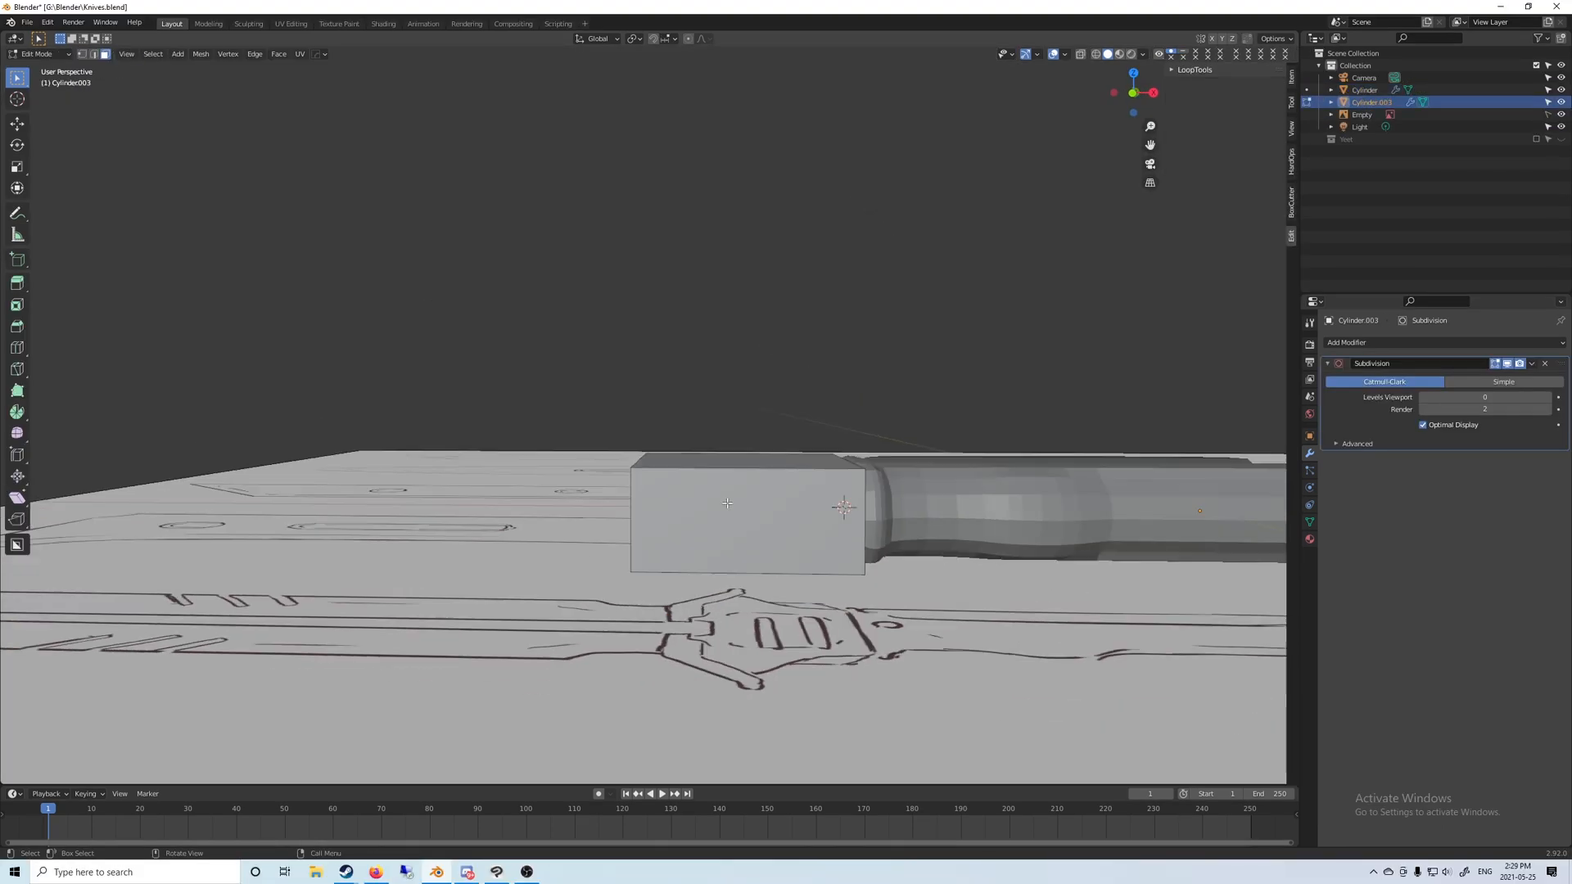
pyautogui.press('2')
pyautogui.click(727, 469)
pyautogui.keyDown('shift'); pyautogui.click(727, 453); pyautogui.keyUp('shift')
pyautogui.press('KP_7')
pyautogui.hotkey('shift', 'z')
pyautogui.hotkey('ctrl', 'r')
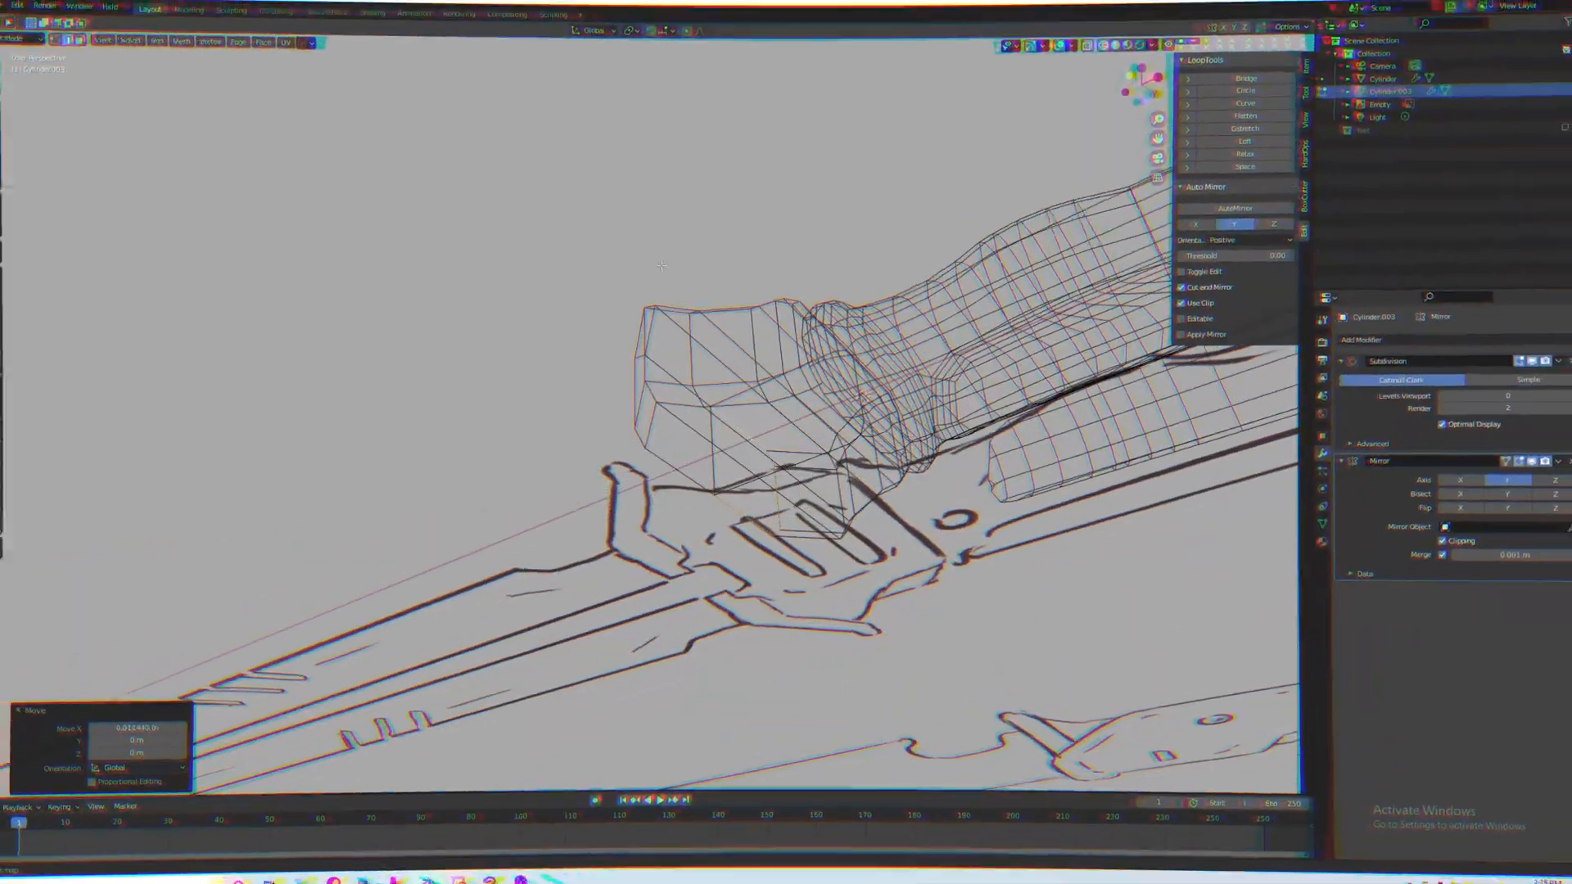
# Step: Extrude the guard's side geometry outward to form the small side block shown in the sketch
pyautogui.moveTo(661, 265); pyautogui.dragTo(622, 425, button='middle')
pyautogui.press('KP_7')
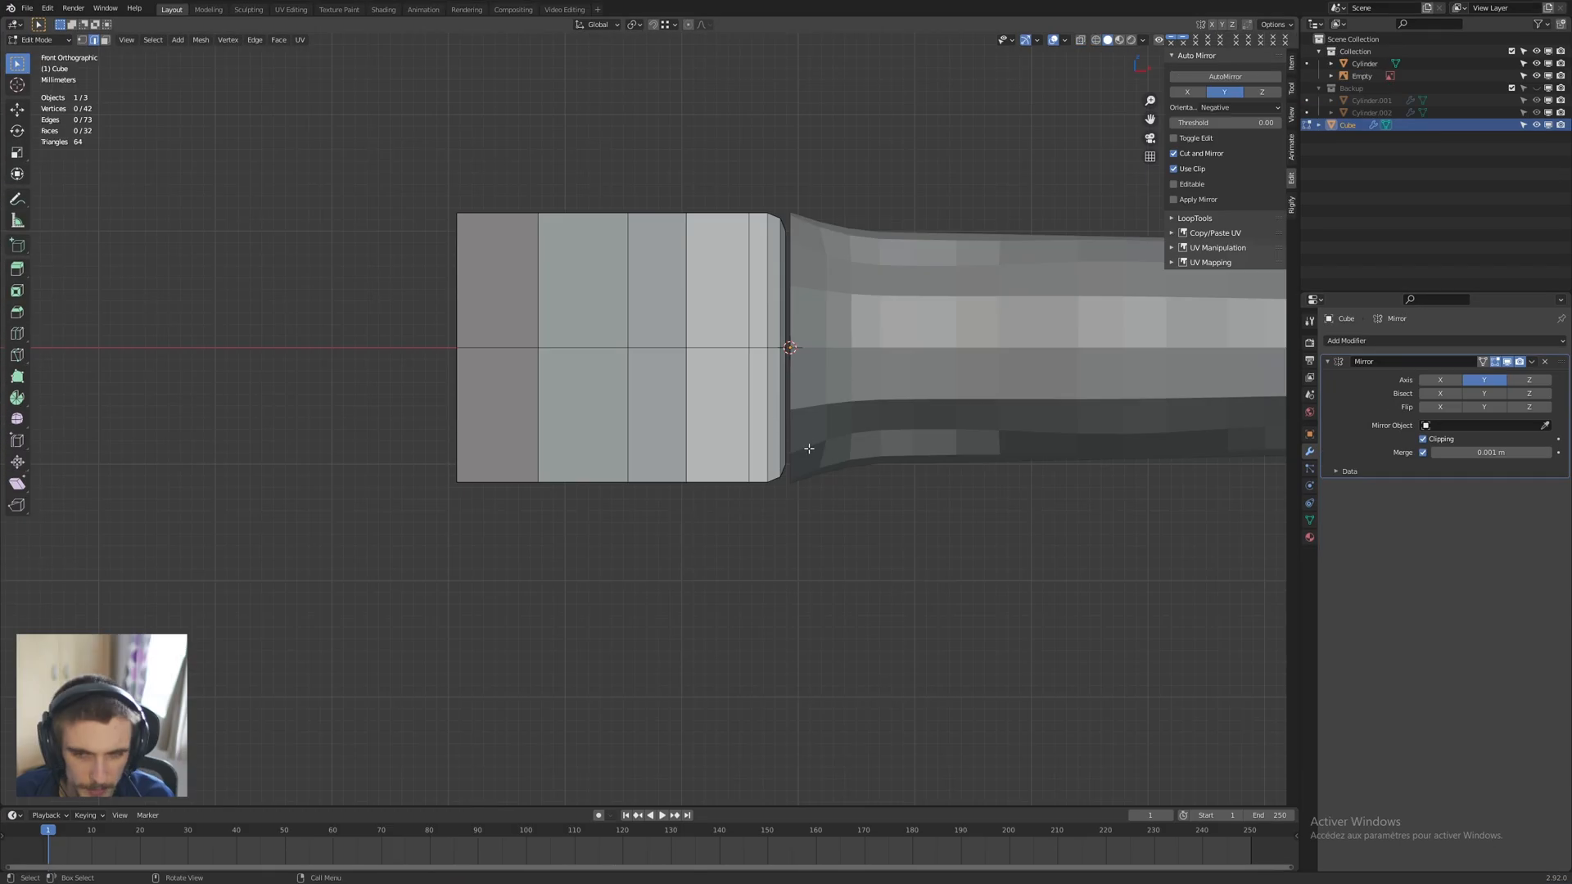
pyautogui.moveTo(807, 446); pyautogui.dragTo(750, 491, button='middle')
pyautogui.moveTo(848, 507); pyautogui.dragTo(850, 458, button='middle')
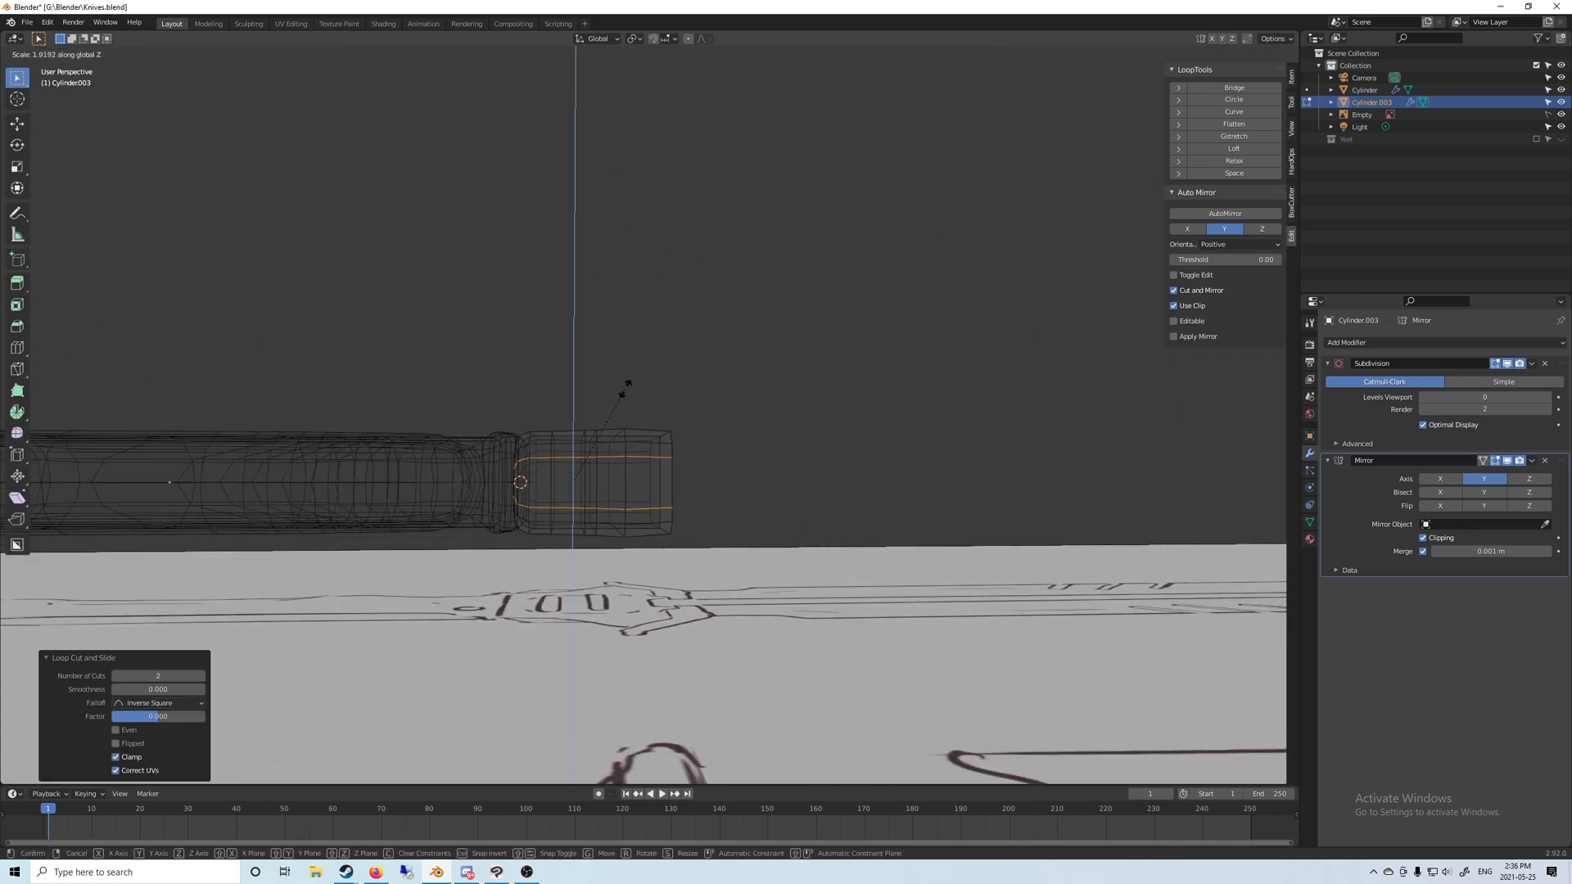
pyautogui.moveTo(566, 515); pyautogui.dragTo(607, 442, button='middle')
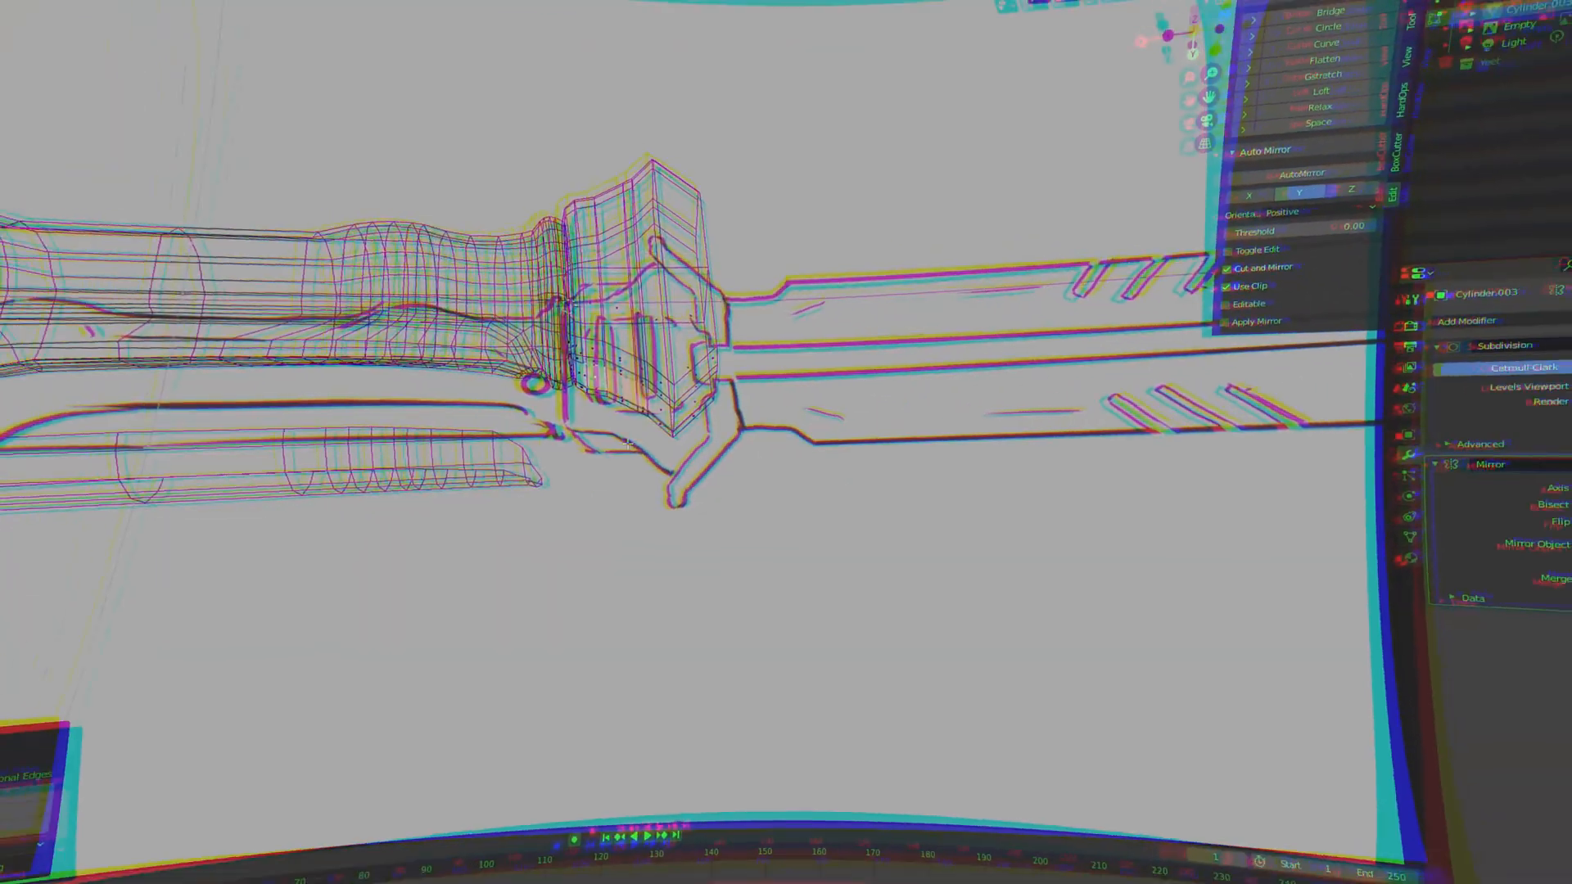
pyautogui.press('e')
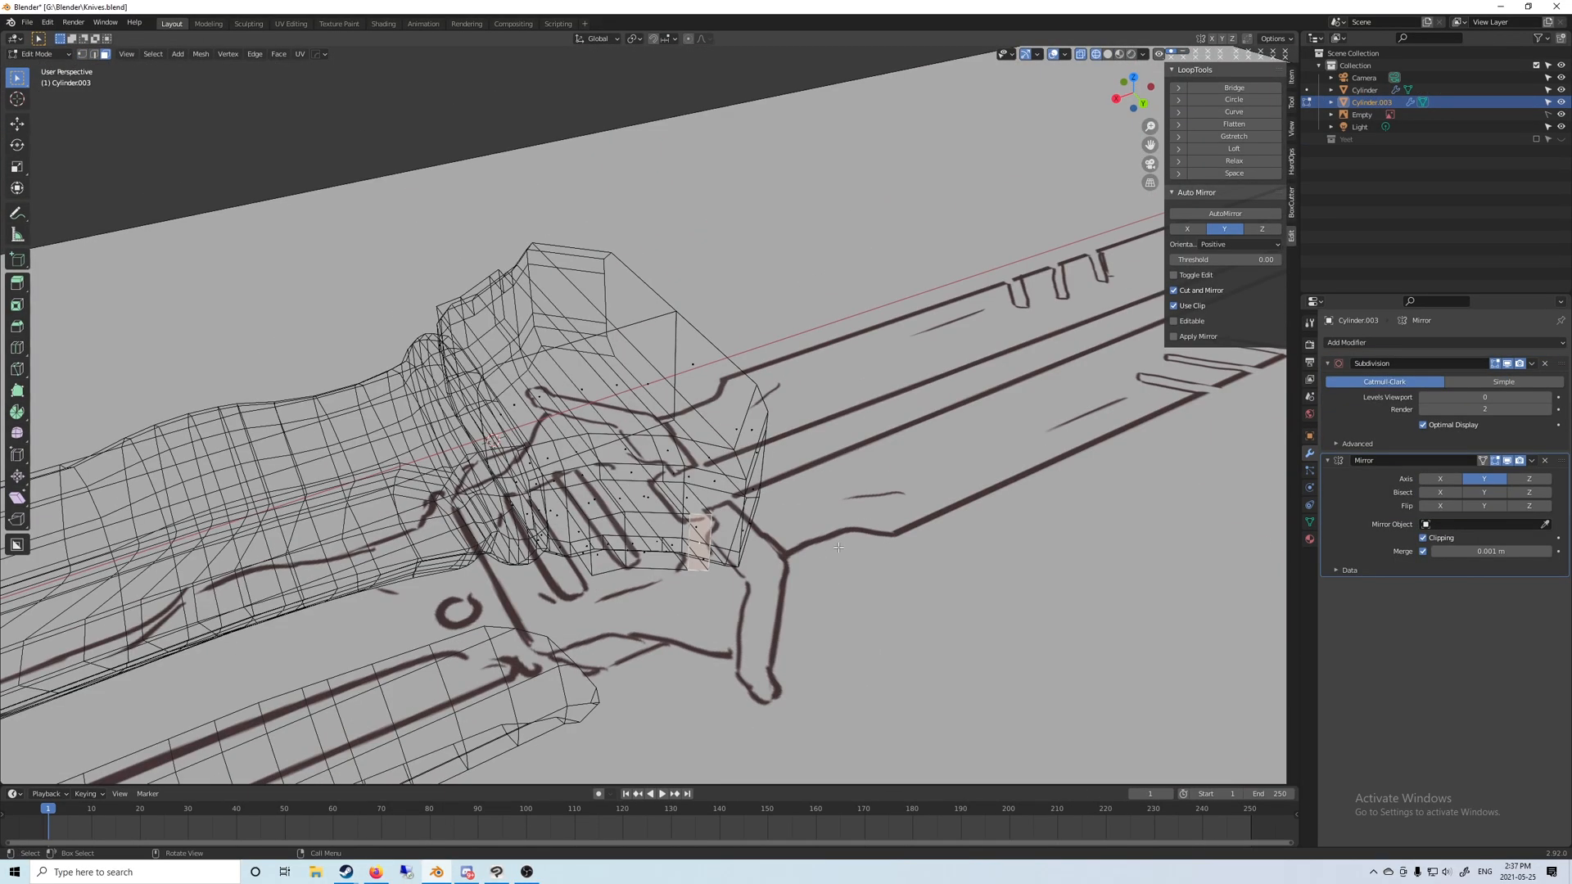
pyautogui.moveTo(702, 532); pyautogui.dragTo(704, 565, button='middle')
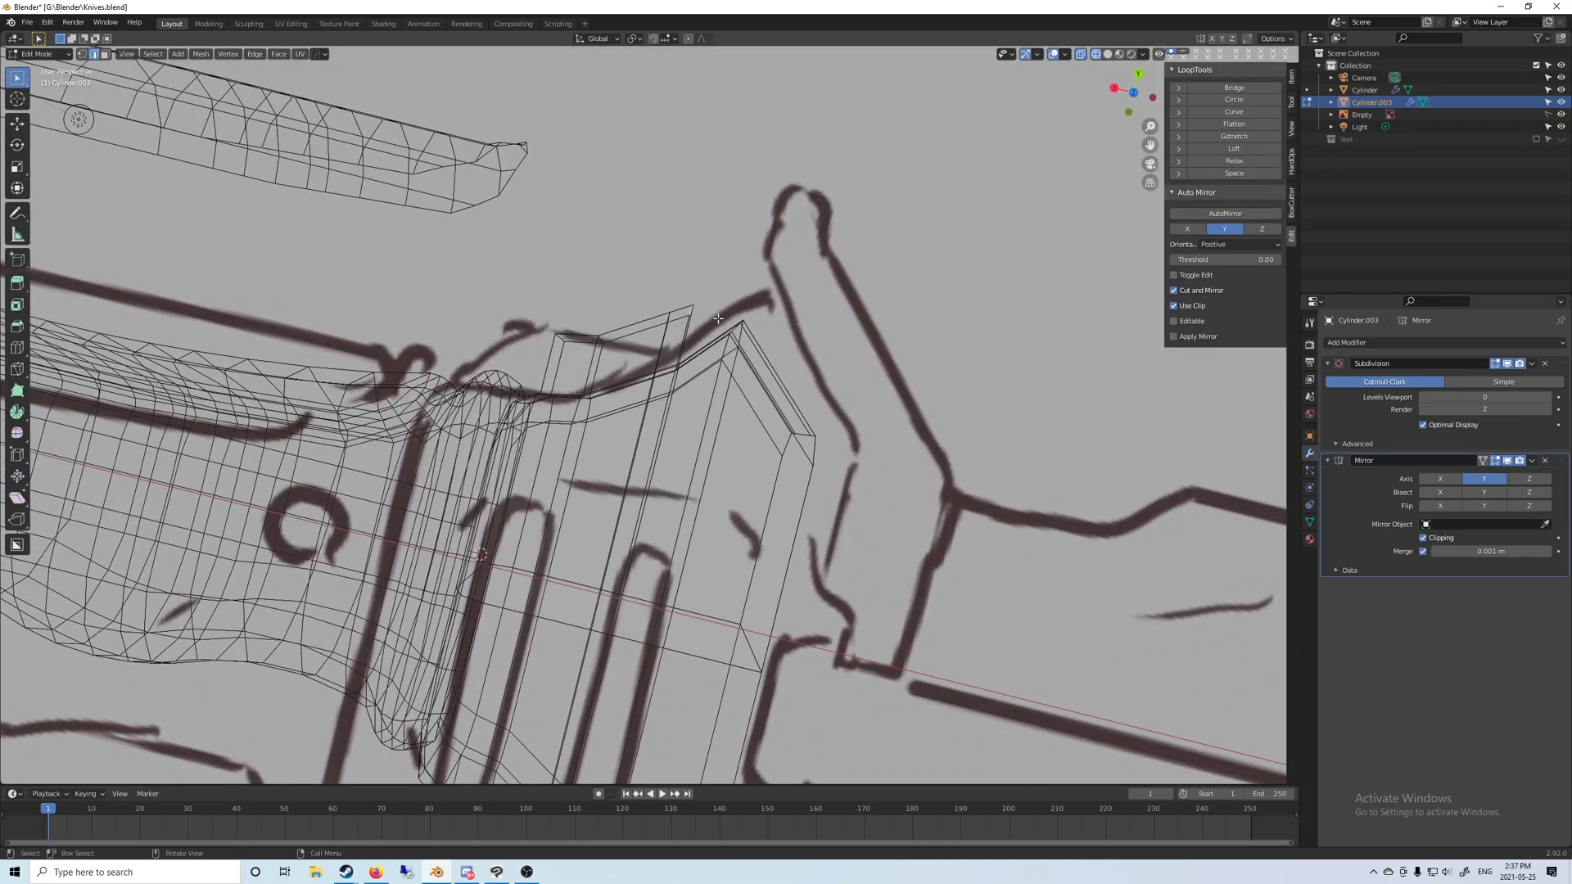
pyautogui.moveTo(718, 318); pyautogui.dragTo(712, 347, button='middle')
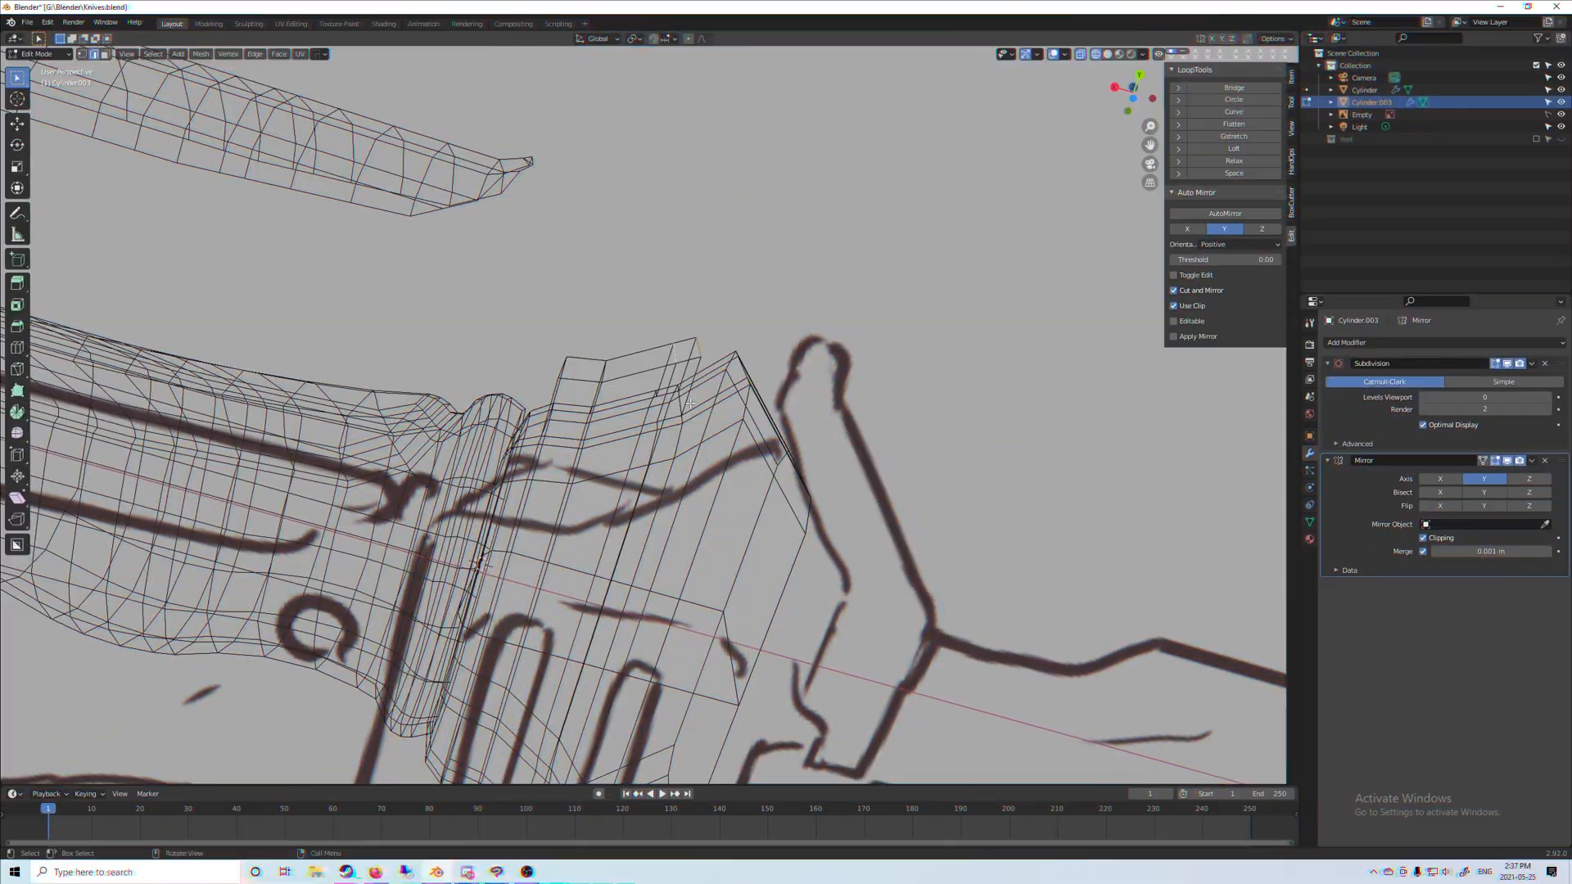
# Step: Undo the last change and slide the edge on the guard's side block along its adjoining faces
pyautogui.moveTo(690, 403); pyautogui.dragTo(1140, 214, button='middle')
pyautogui.click(773, 464)
pyautogui.hotkey('ctrl', 'z')
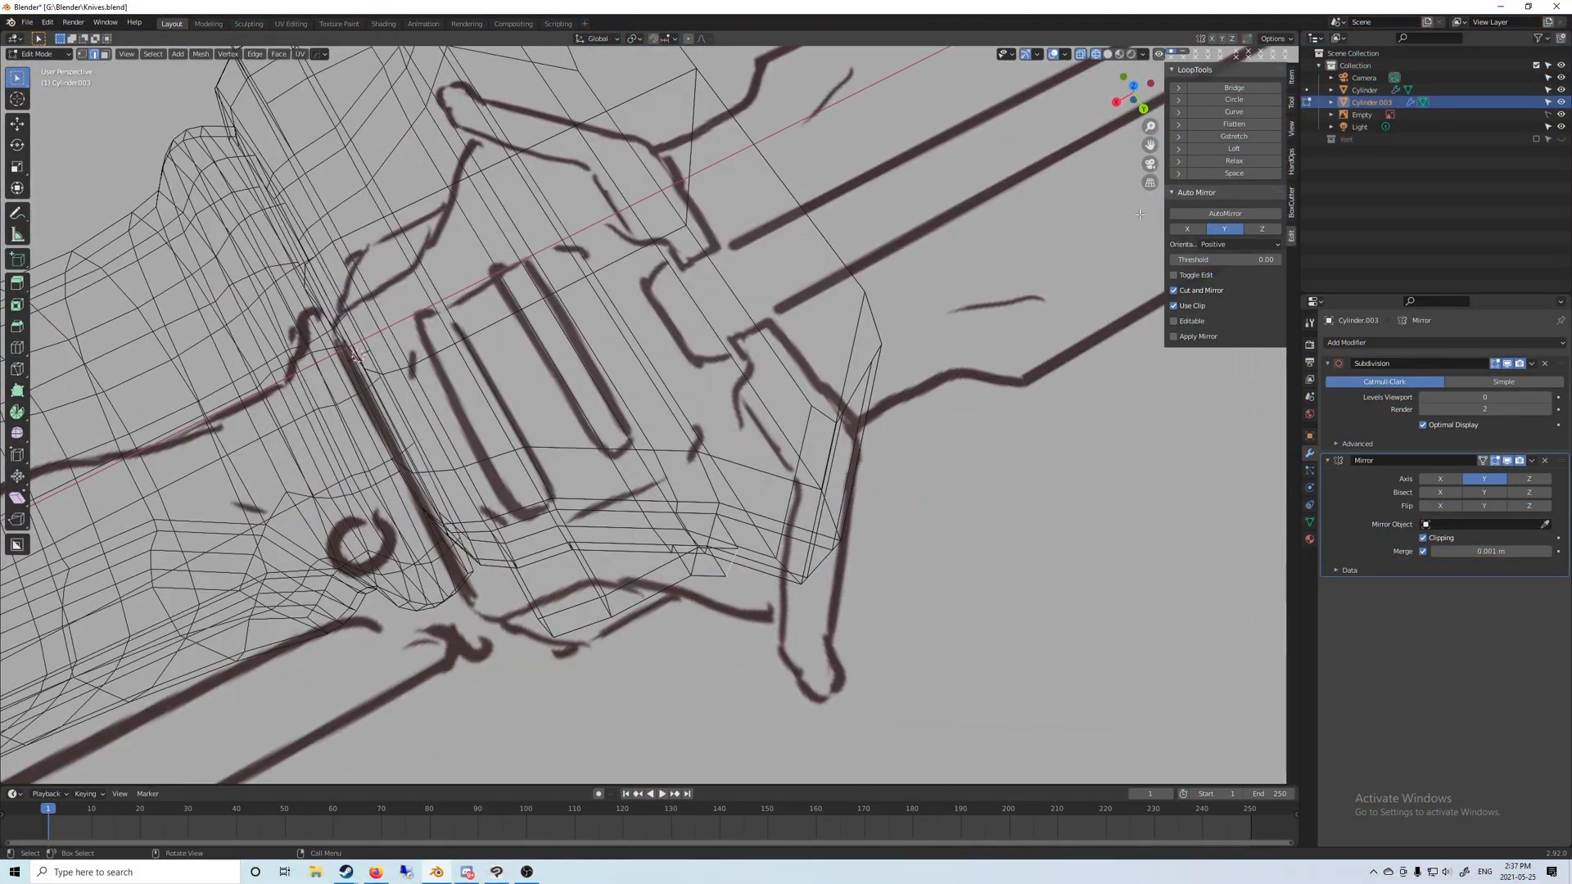
pyautogui.rightClick(734, 514)
pyautogui.moveTo(733, 514); pyautogui.dragTo(685, 527, button='middle')
pyautogui.press('g')
pyautogui.press('g')
pyautogui.click(705, 581)
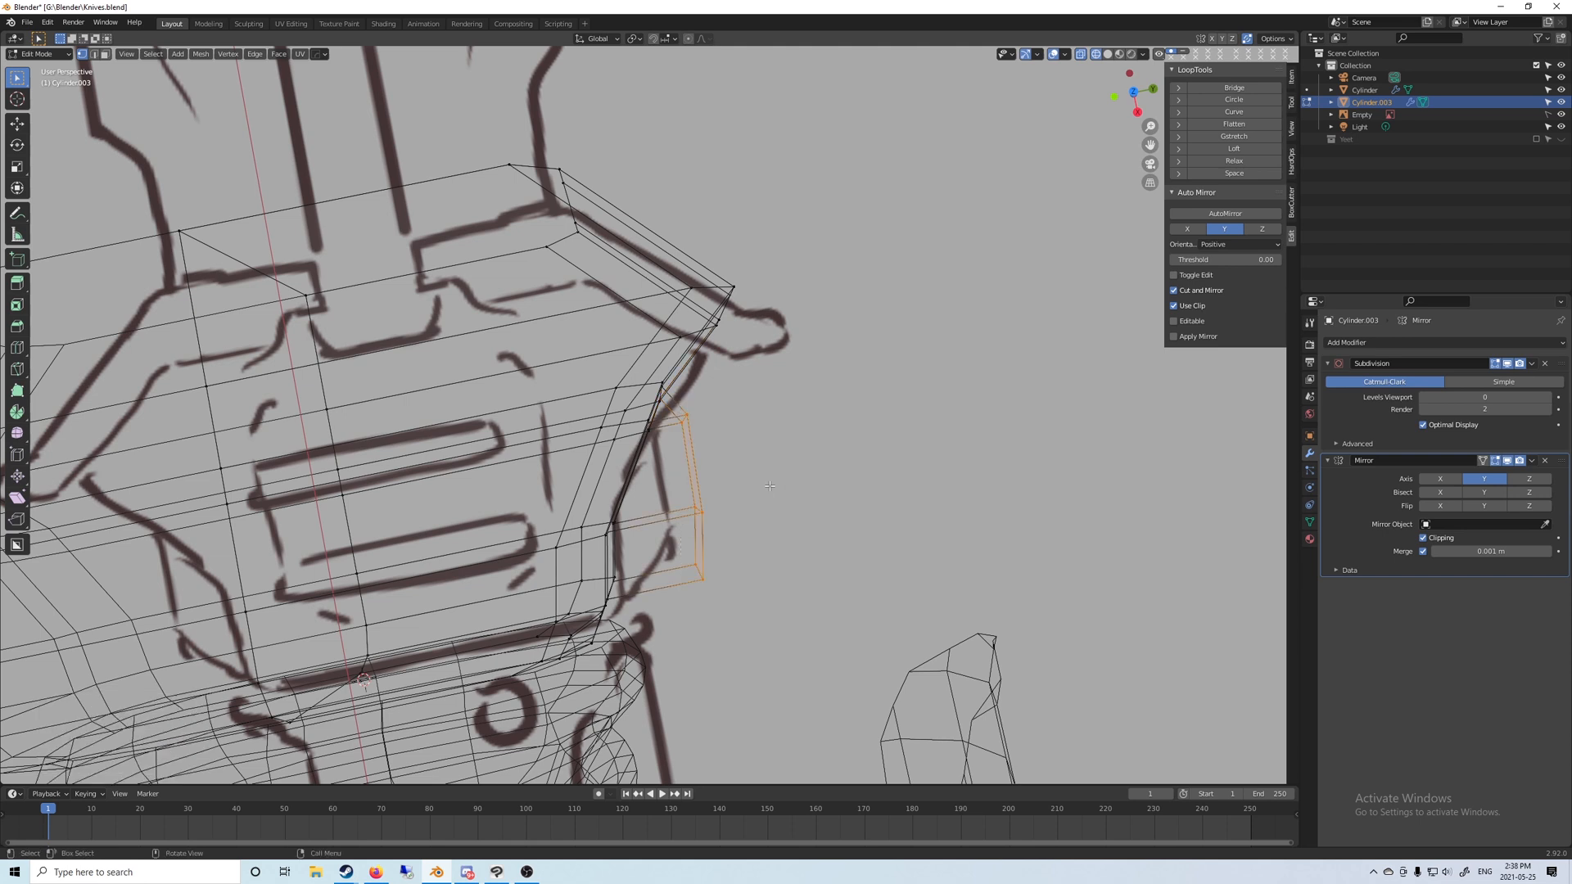
# Step: Flatten the side block's outer edges with a scale of 0 along global Y and check the guard in solid shading
pyautogui.moveTo(671, 460); pyautogui.dragTo(911, 387, button='middle')
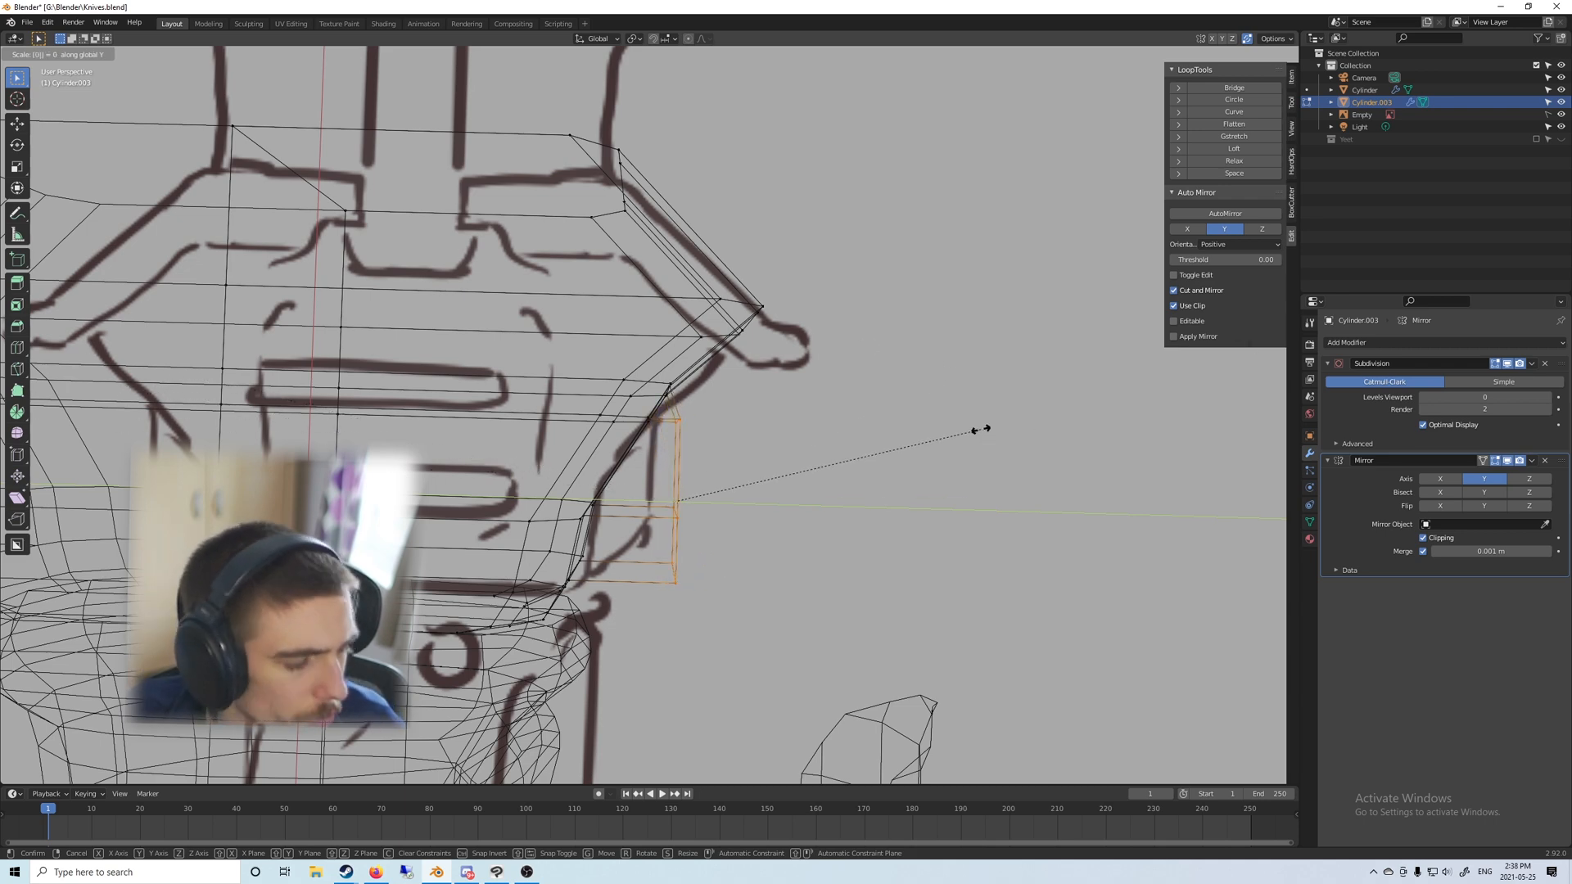
pyautogui.moveTo(980, 430); pyautogui.dragTo(941, 397, button='middle')
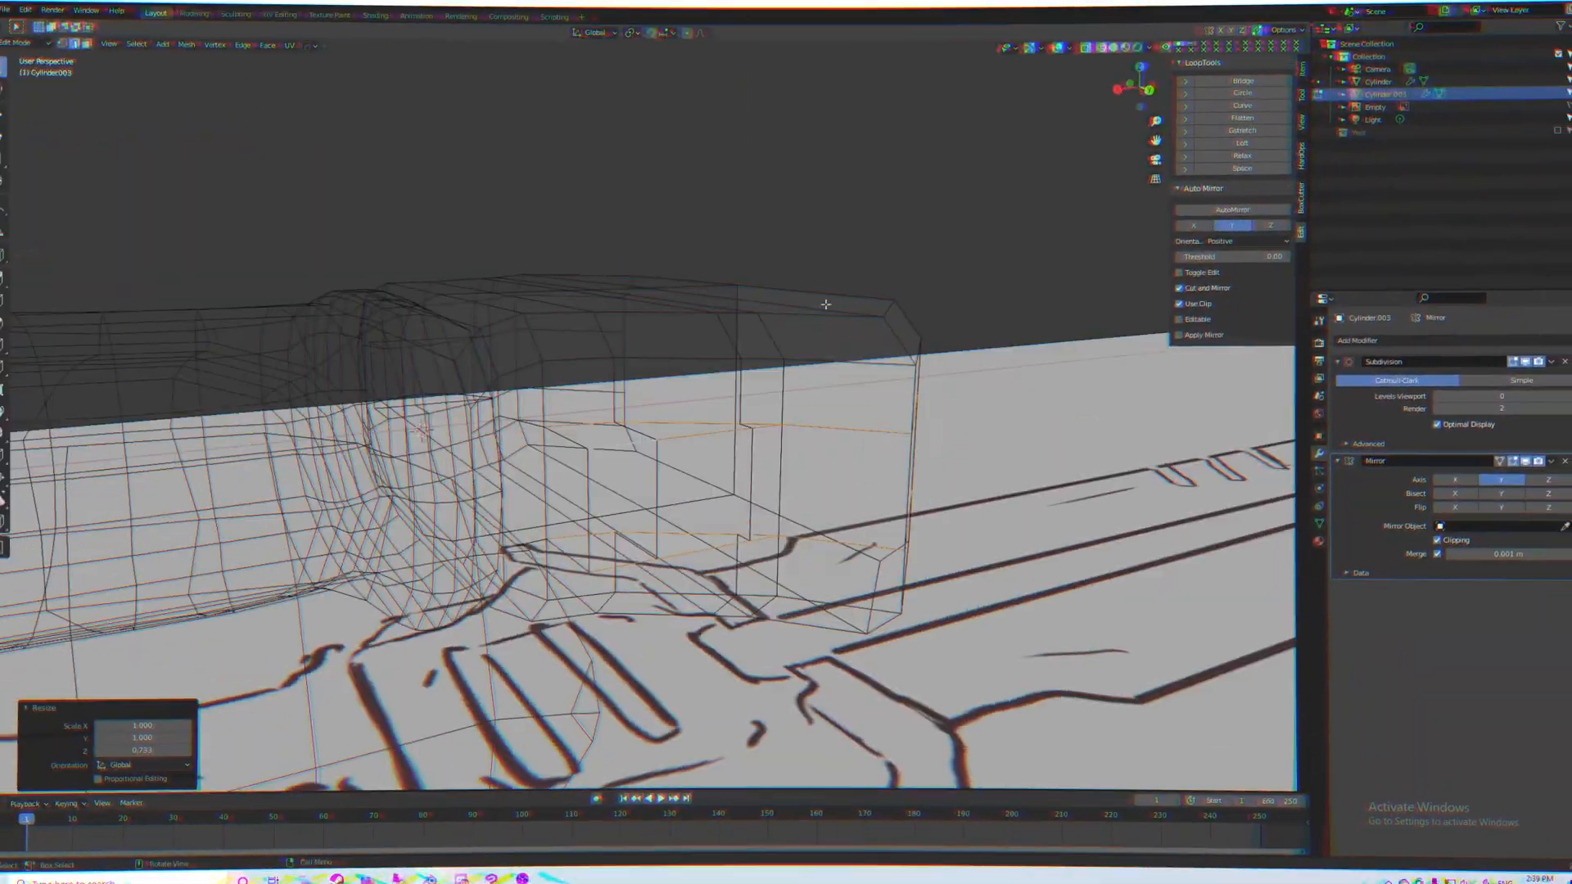
pyautogui.hotkey('shift', 'z')
pyautogui.moveTo(825, 304)
pyautogui.mouseDown(button='middle')
pyautogui.moveTo(810, 278)
pyautogui.moveTo(868, 458)
pyautogui.mouseUp(button='middle')
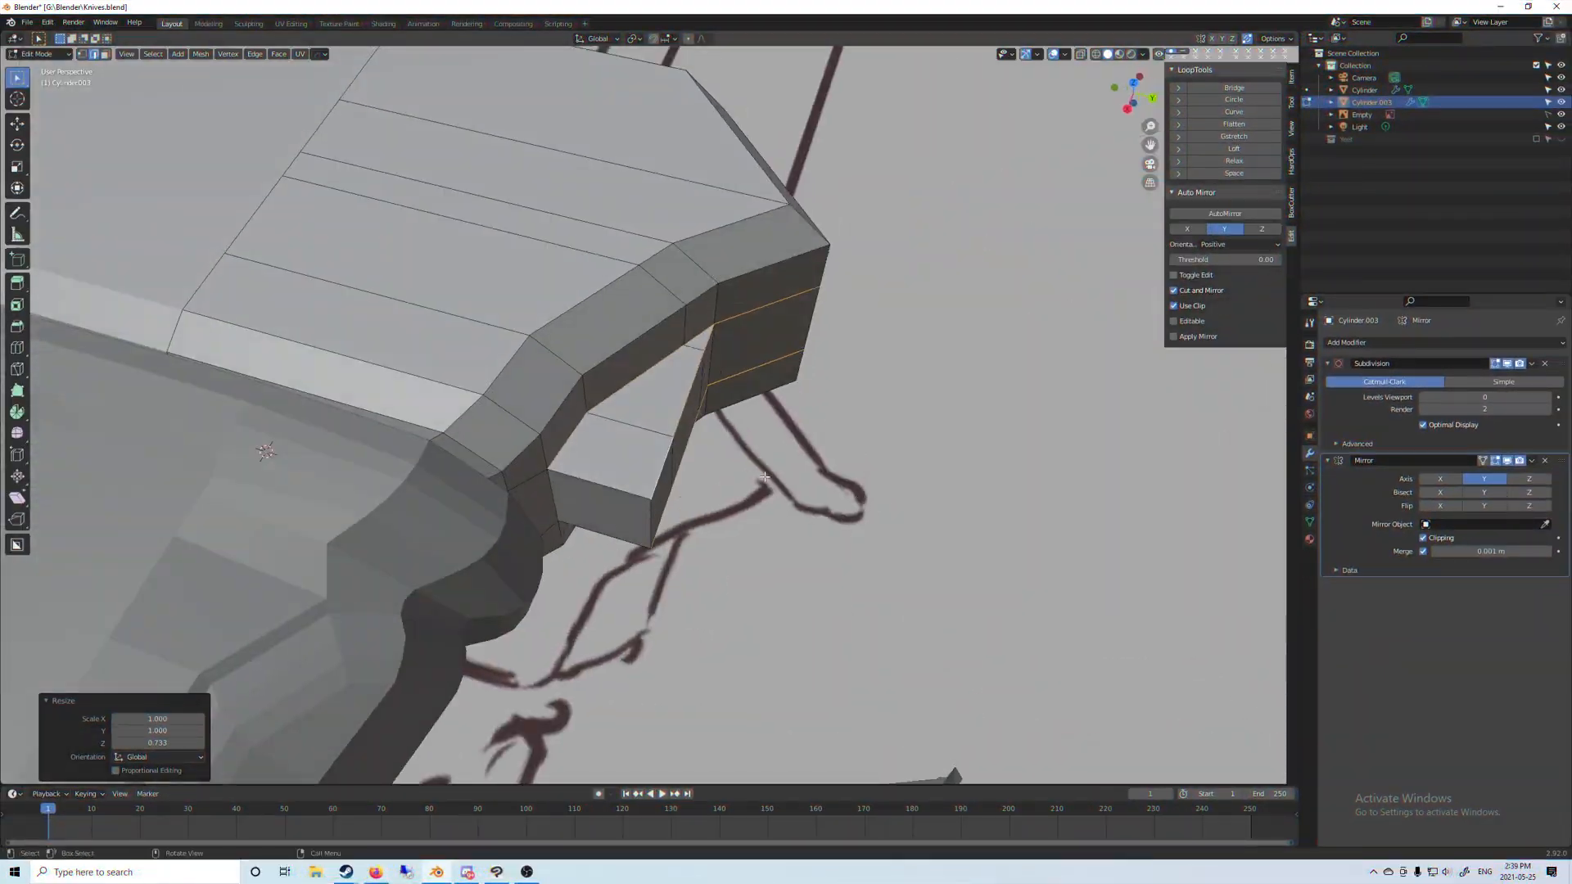
pyautogui.click(638, 519)
pyautogui.moveTo(646, 516); pyautogui.dragTo(674, 495, button='middle')
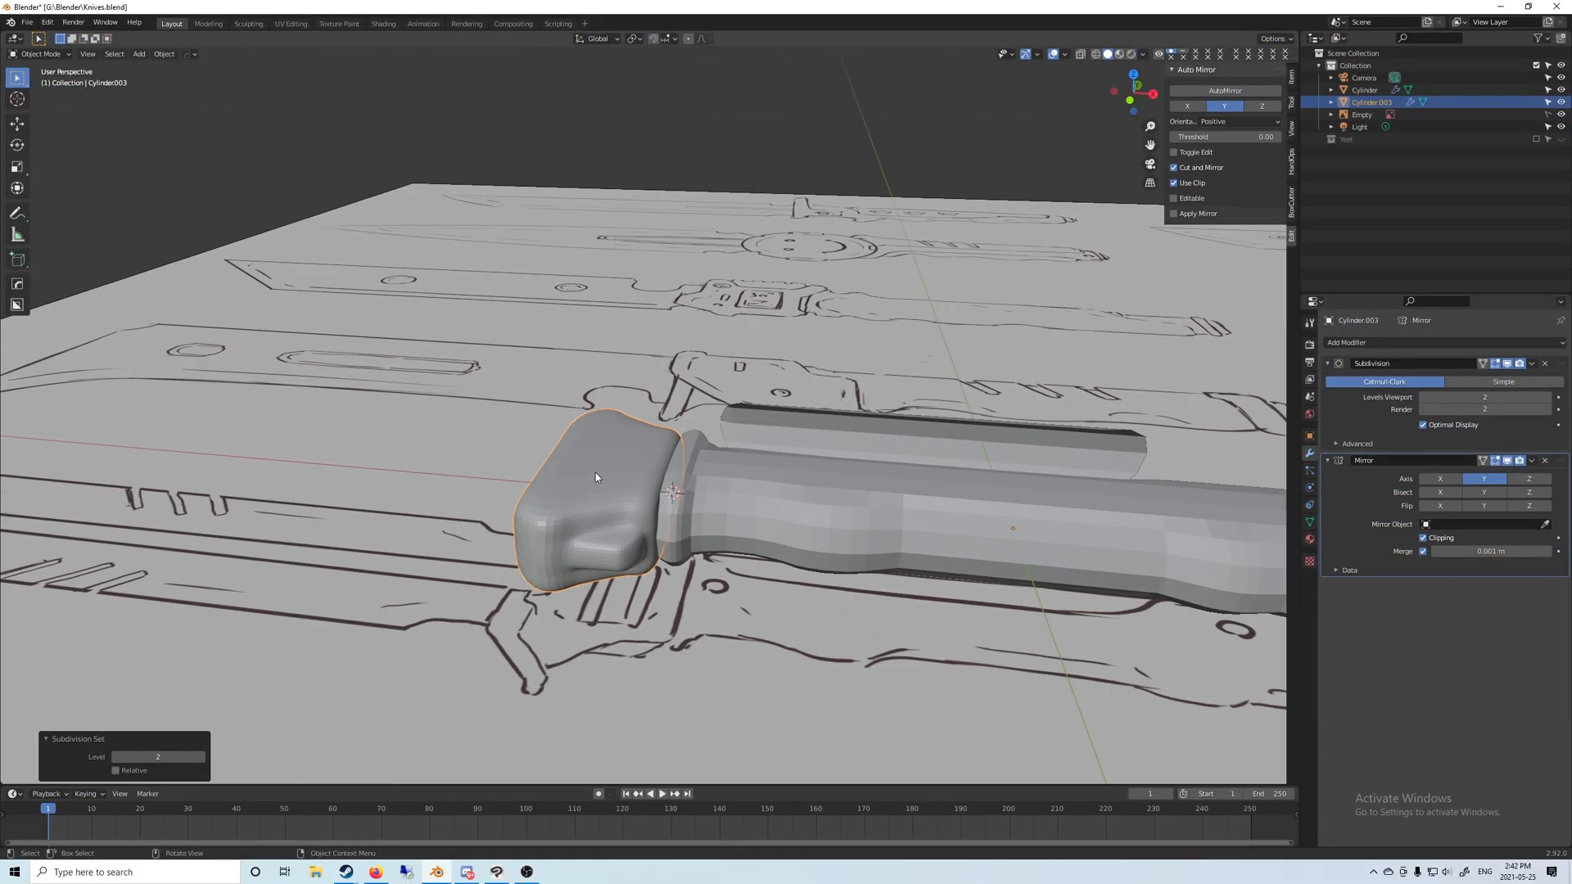
# Step: Open the Apply options for the guard, and switch it to mesh editing in wireframe shading
pyautogui.hotkey('ctrl', 'a')
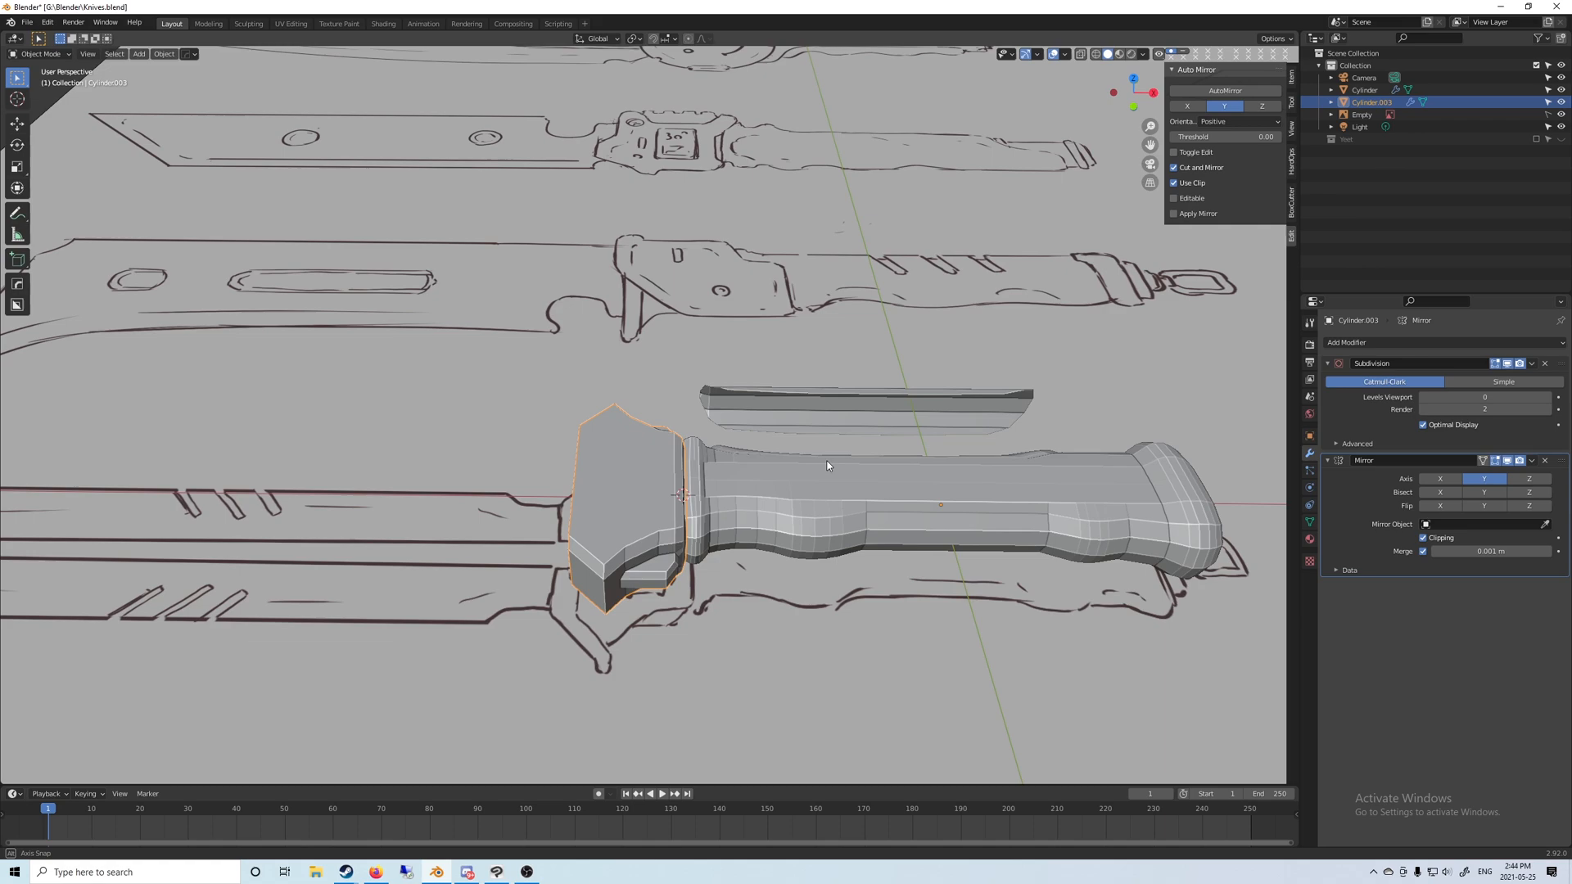
pyautogui.moveTo(834, 492)
pyautogui.mouseDown(button='middle')
pyautogui.moveTo(835, 414)
pyautogui.moveTo(877, 499)
pyautogui.moveTo(818, 479)
pyautogui.moveTo(679, 354)
pyautogui.moveTo(679, 398)
pyautogui.moveTo(662, 344)
pyautogui.mouseUp(button='middle')
pyautogui.scroll(3, 662, 344)
pyautogui.press('Tab')
pyautogui.hotkey('shift', 'z')
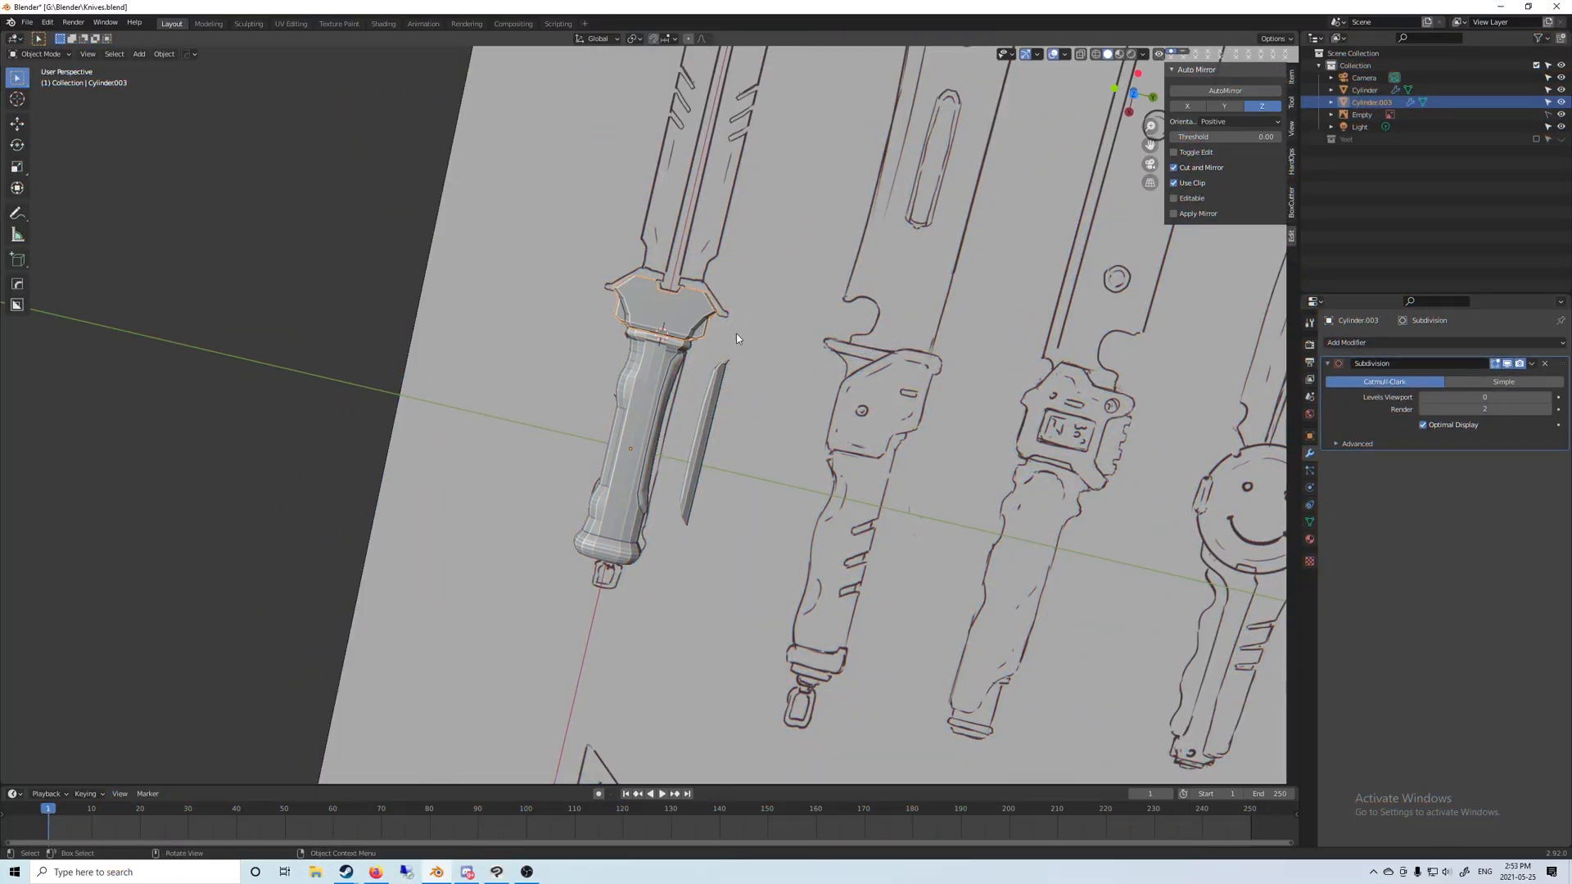
# Step: Scale up the whole guard object
pyautogui.press('s')
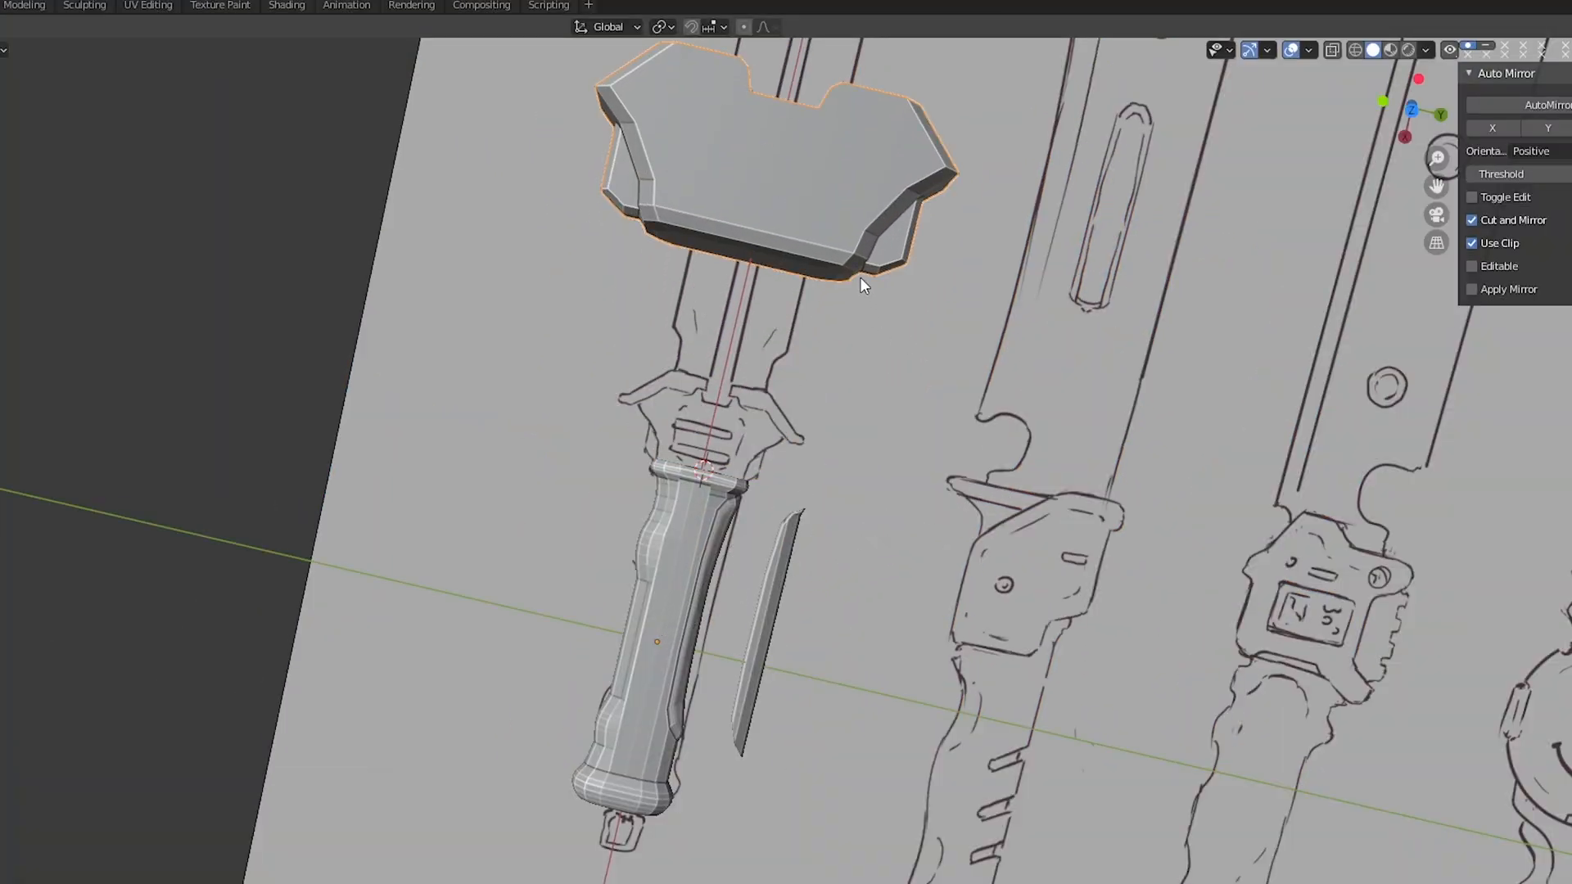